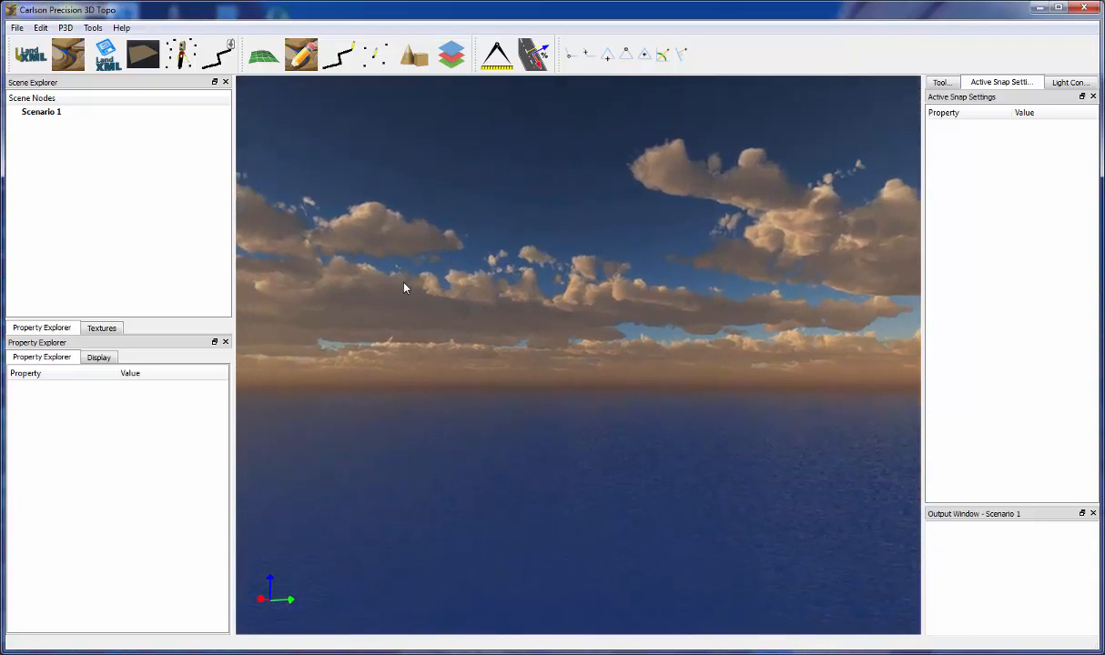
mouse_move(405, 287)
middle_down()
mouse_move(400, 301)
mouse_move(389, 287)
middle_up()
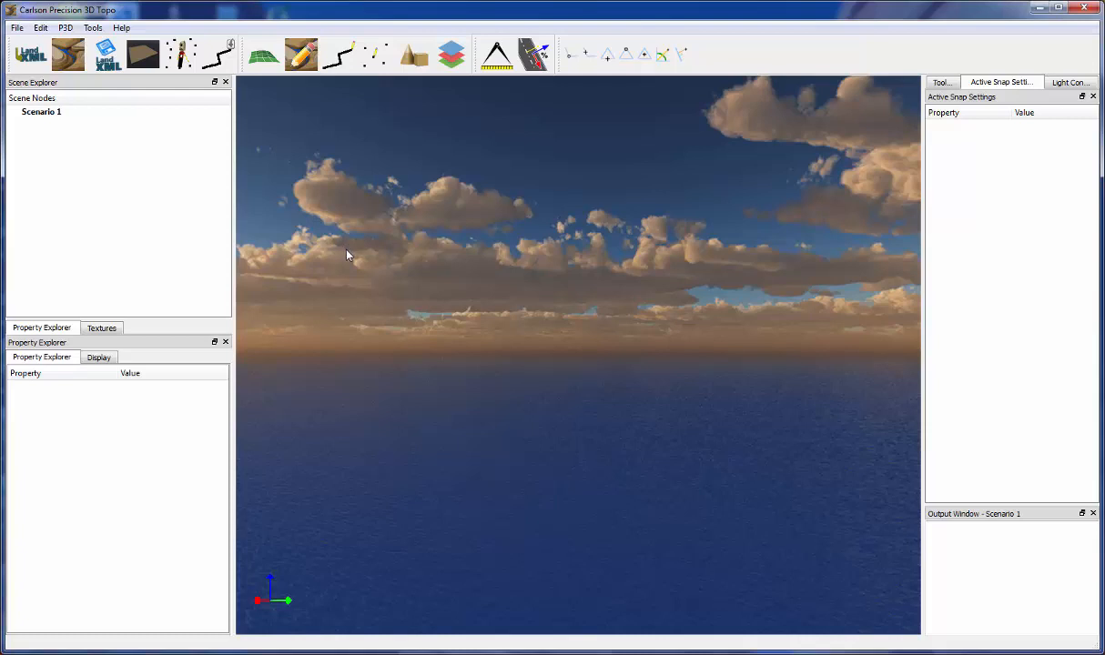
middle_drag(345, 256, 392, 268)
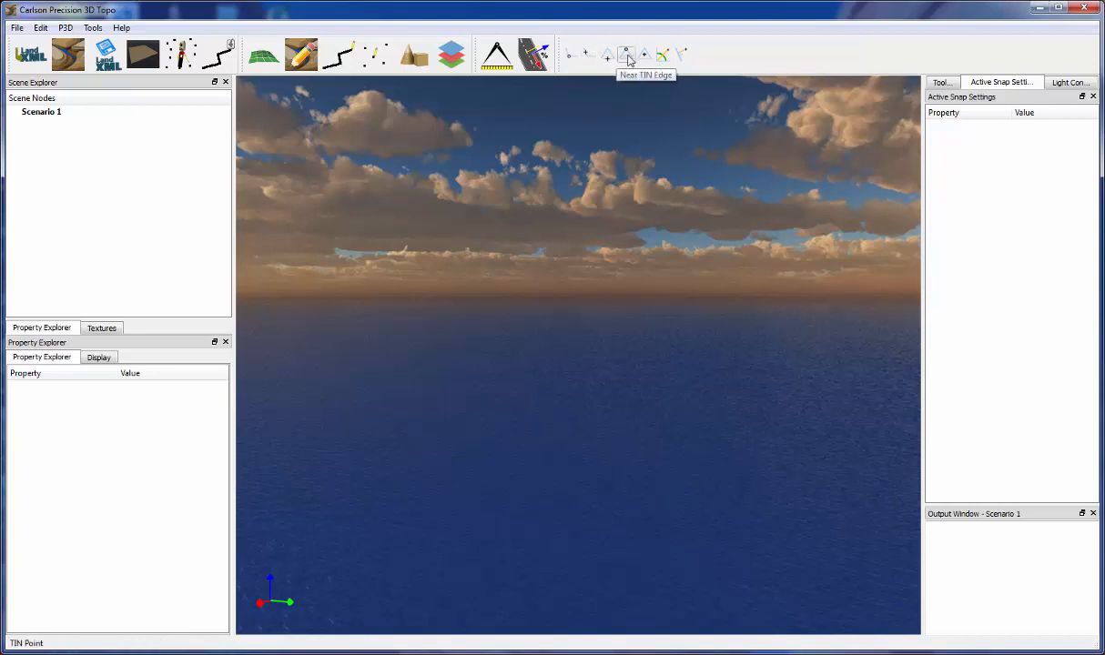
click(607, 55)
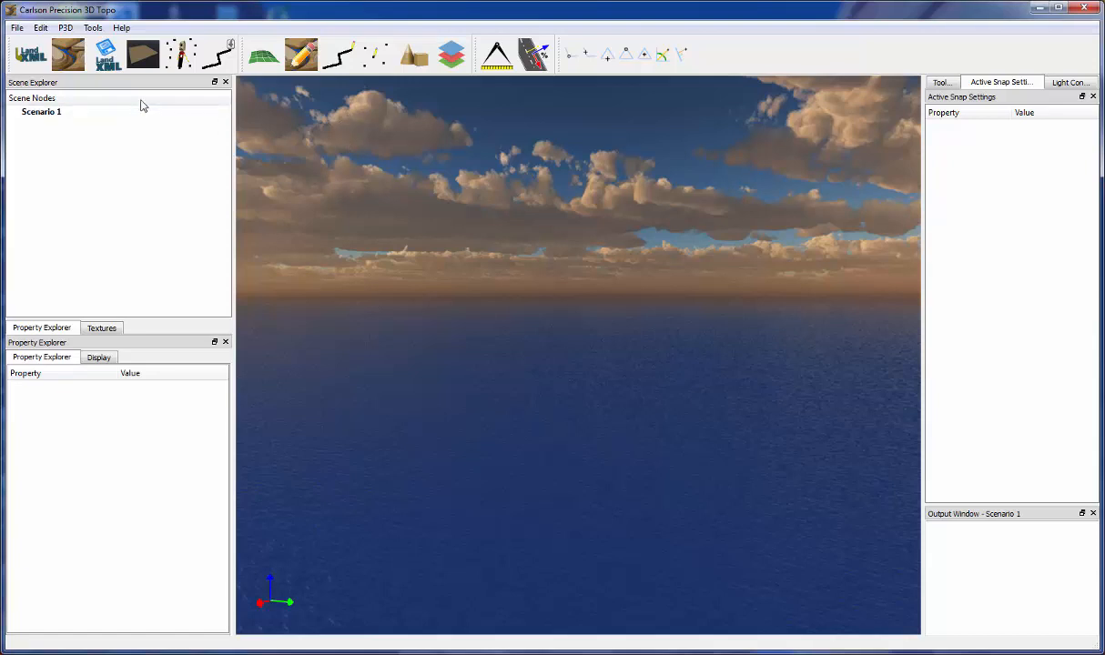
Load the LandXML file US68RoadAccident.xml from the FBI Demo project folder into Scenario 1.
click(36, 54)
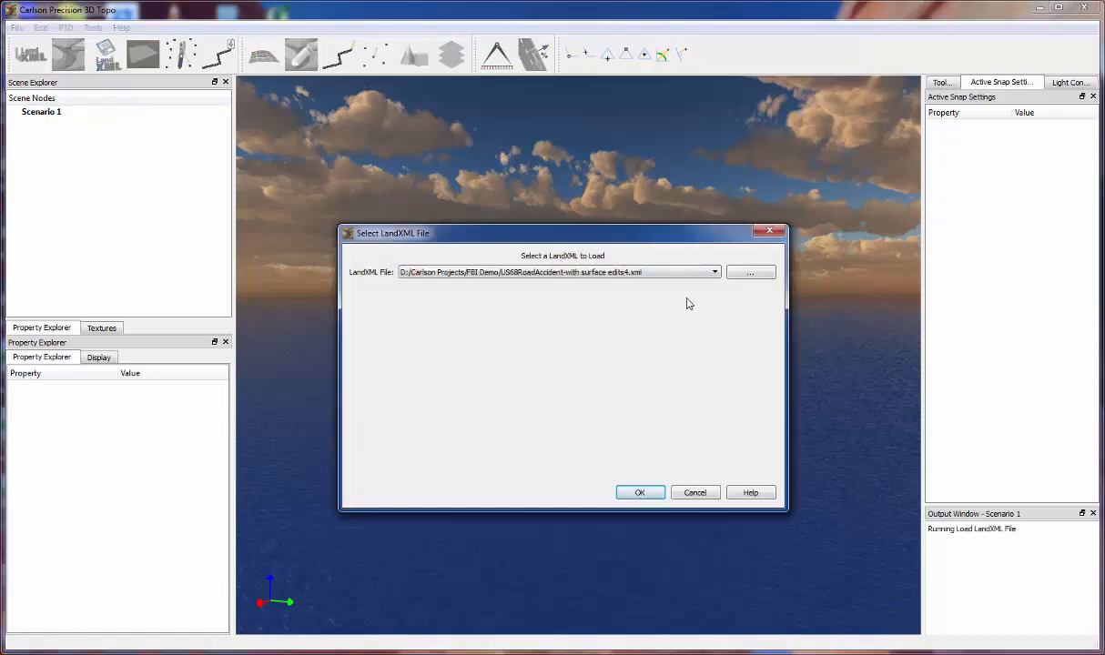
click(680, 270)
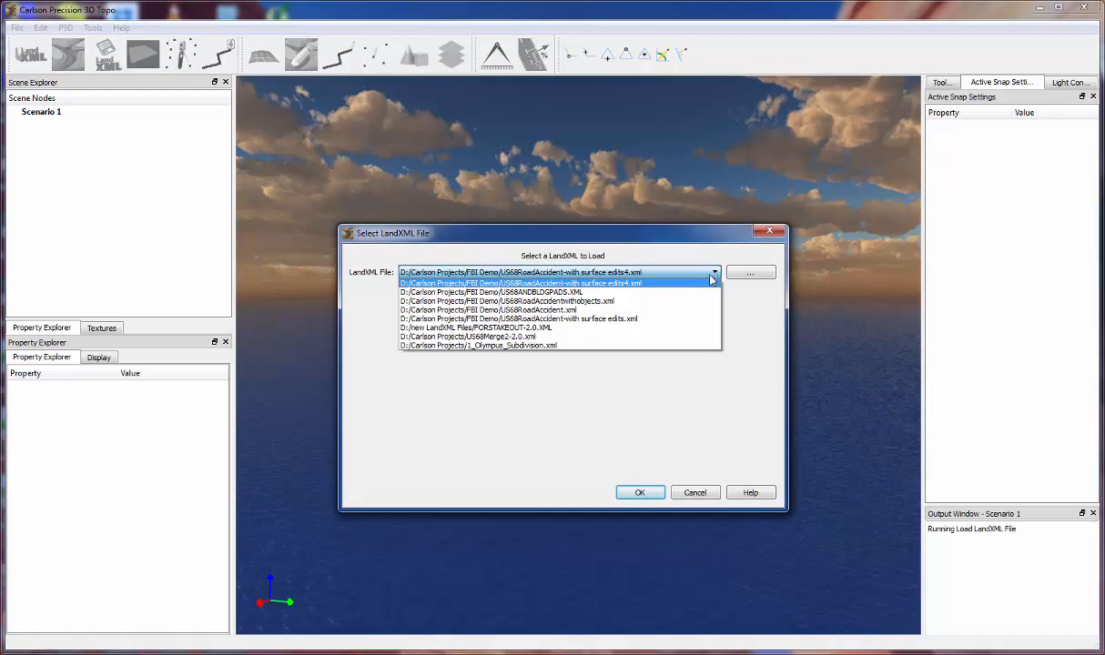
click(669, 312)
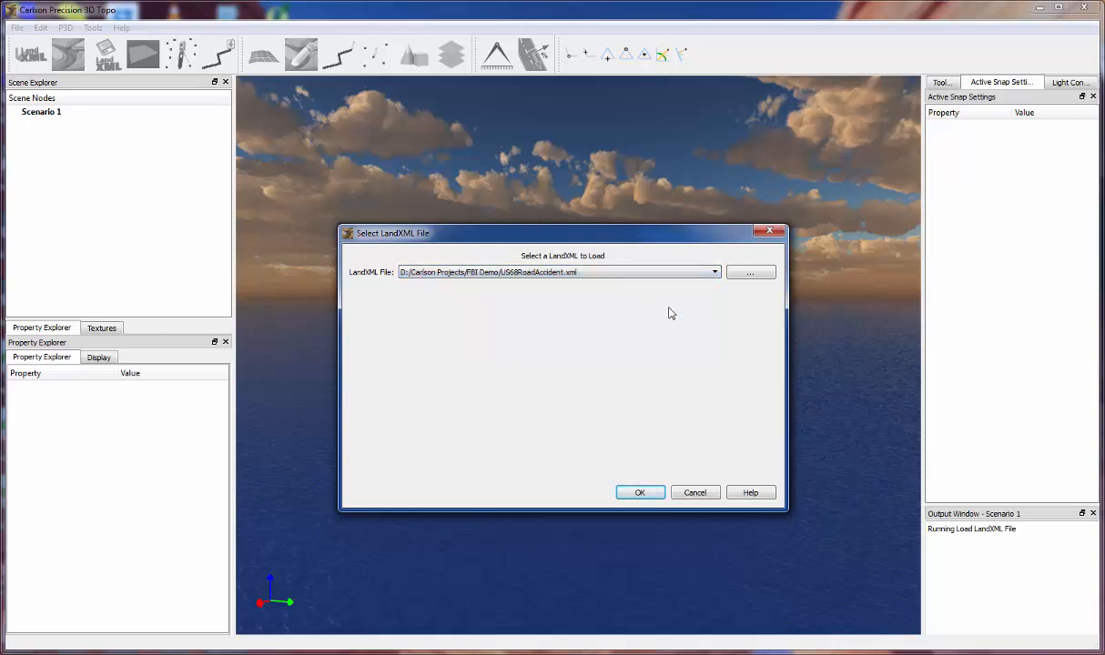
click(637, 493)
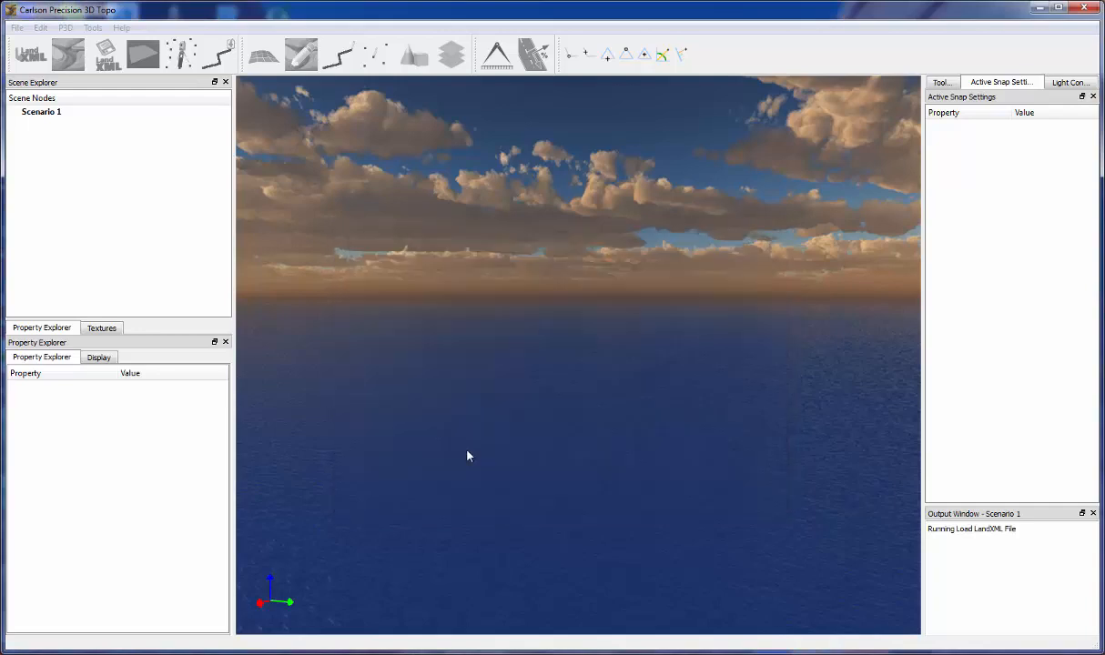
Examine the loaded road surface around the paved junction and review the available file loading, saving and export commands.
scroll(543, 393, up, 6)
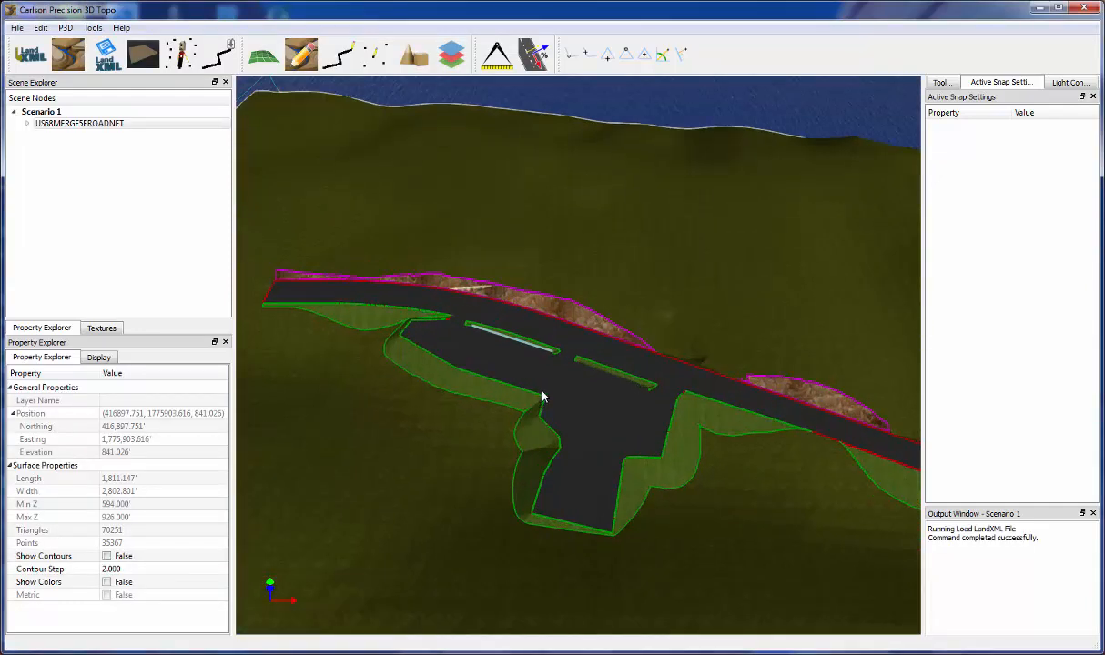
middle_drag(546, 406, 652, 376)
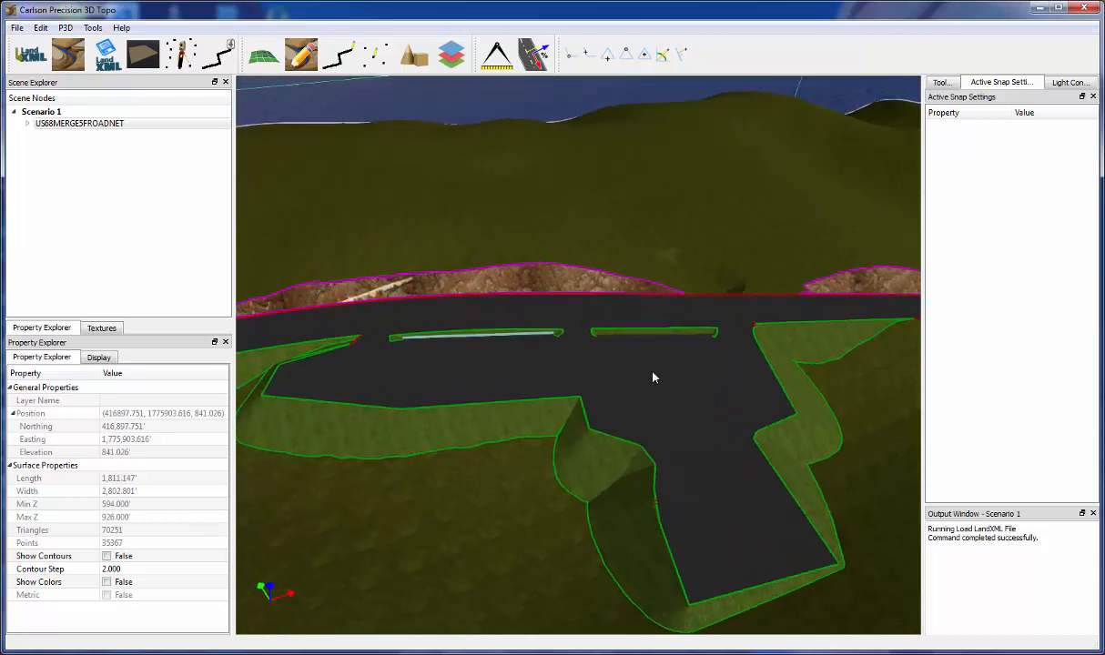
scroll(636, 388, up, 3)
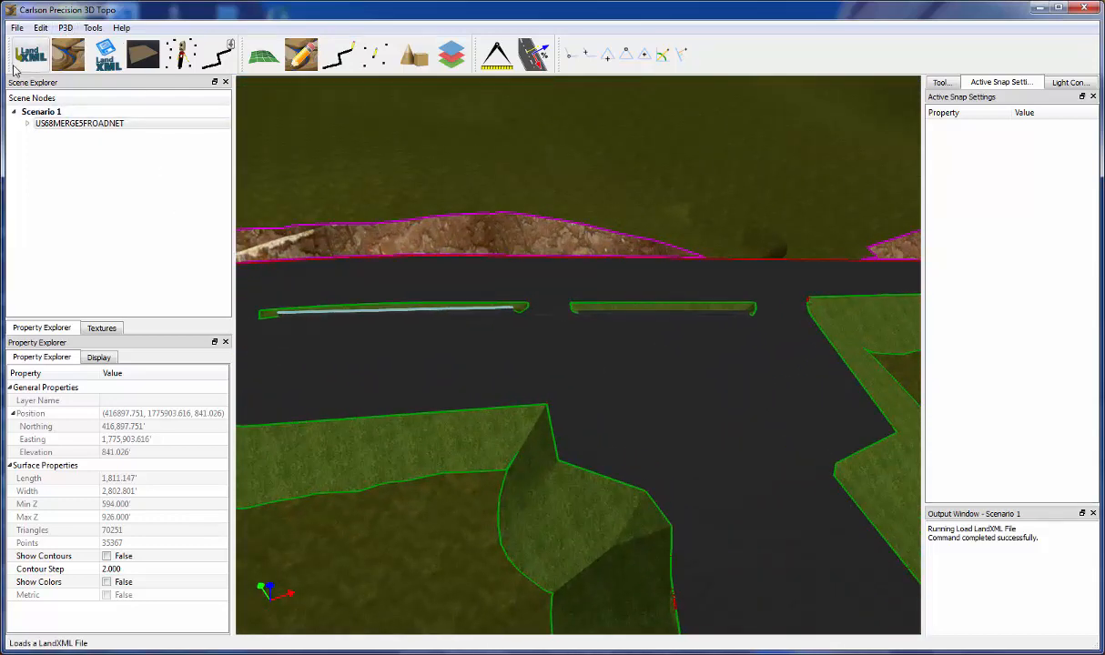
middle_drag(449, 292, 512, 303)
click(16, 27)
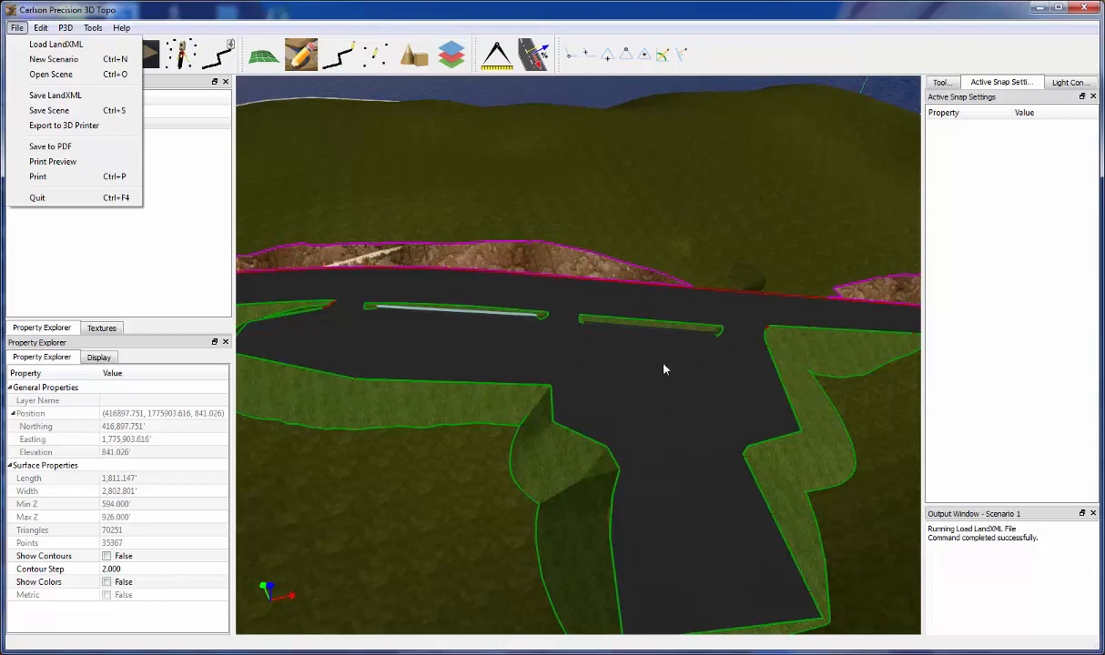
click(578, 351)
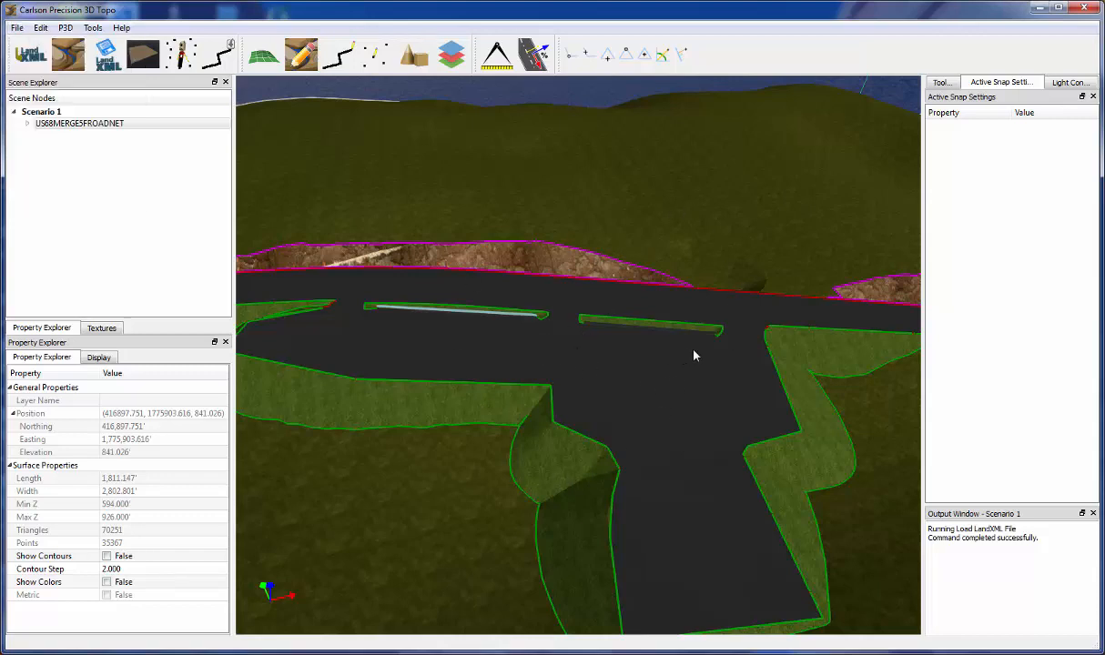
drag(564, 381, 660, 381)
click(20, 29)
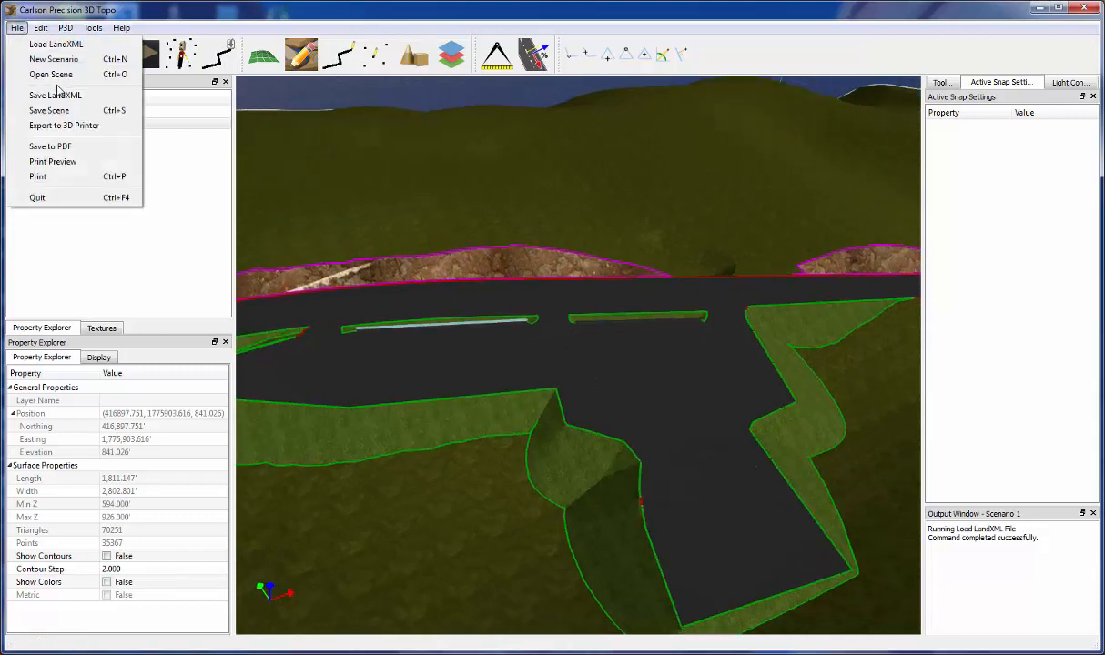
click(584, 241)
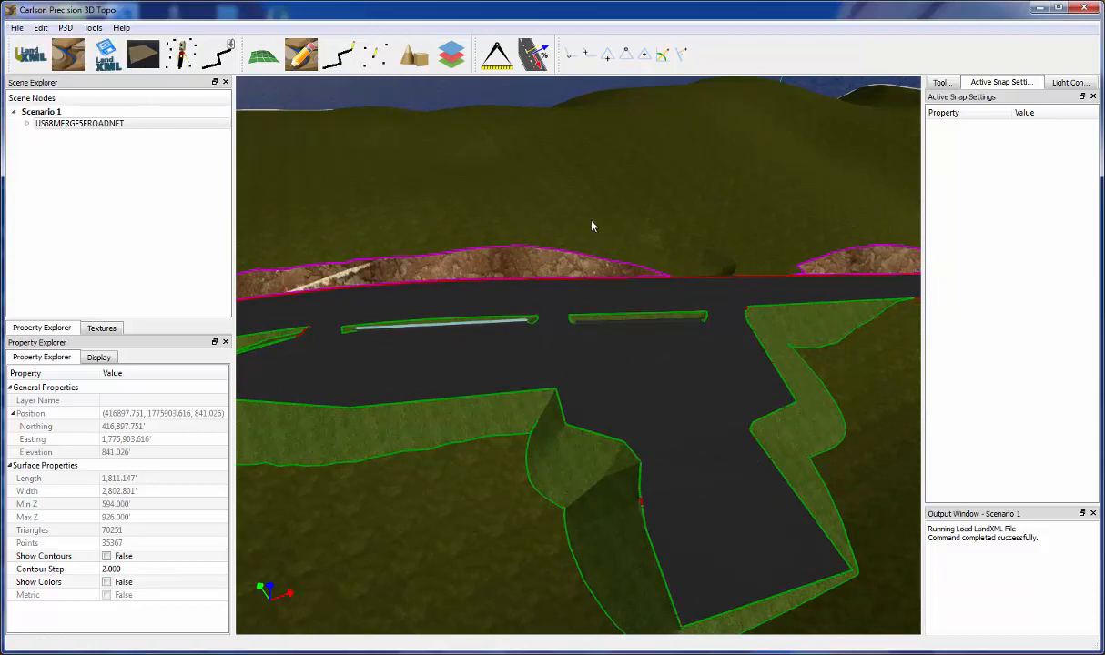
Review the file formats offered for exporting the US68MERGE5FROADNET surface, and close the save dialog without saving.
right_click(591, 226)
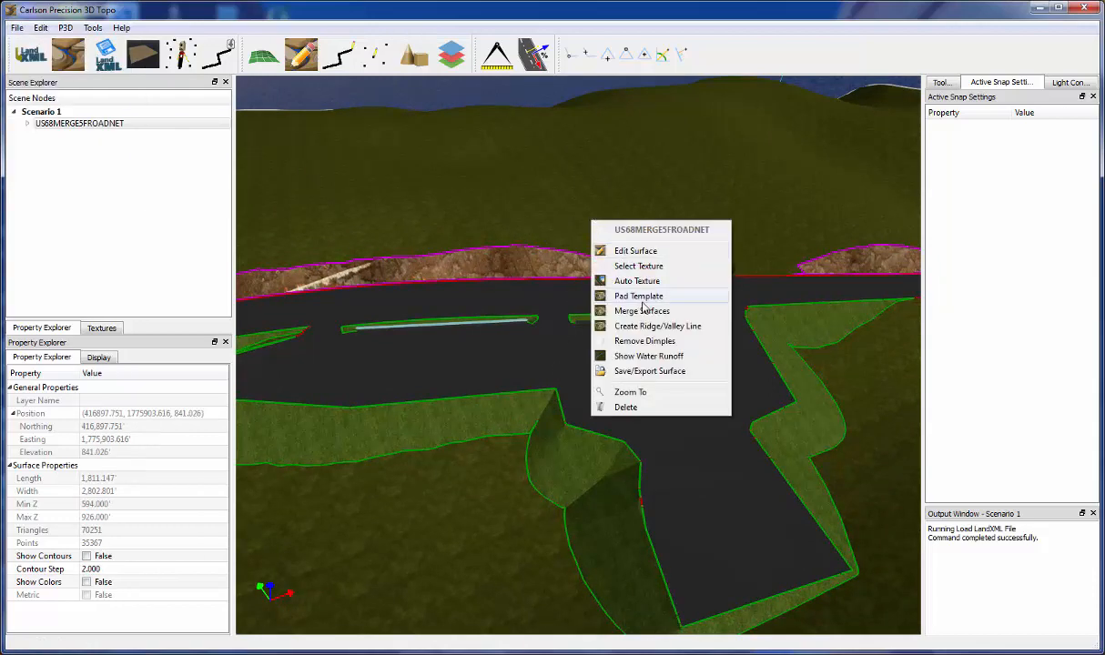
click(639, 372)
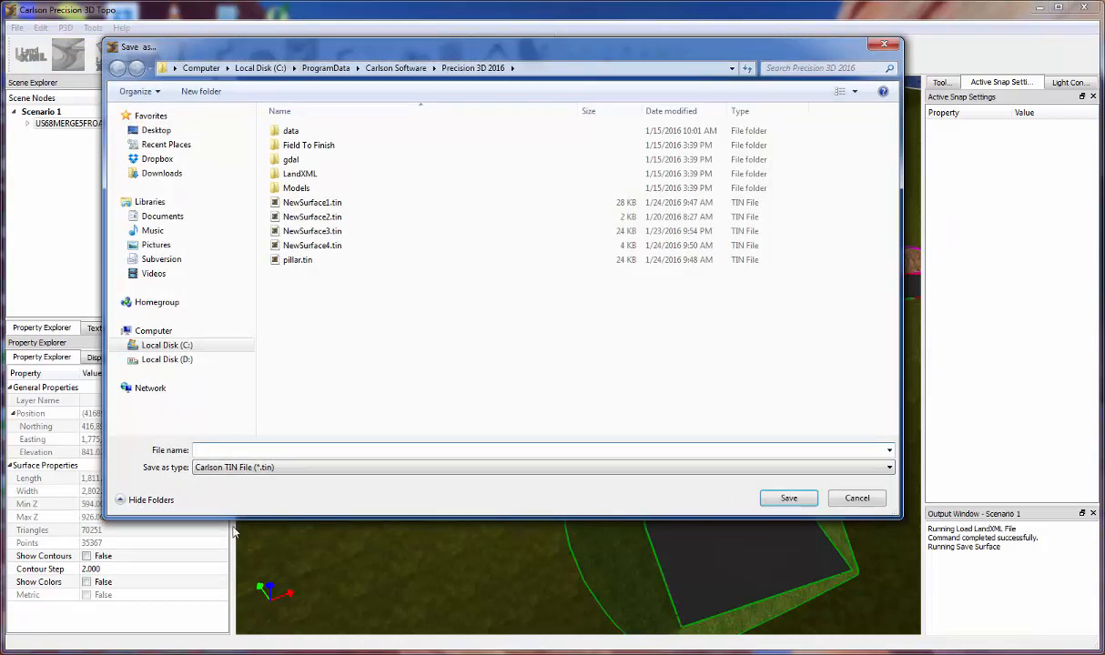
click(287, 467)
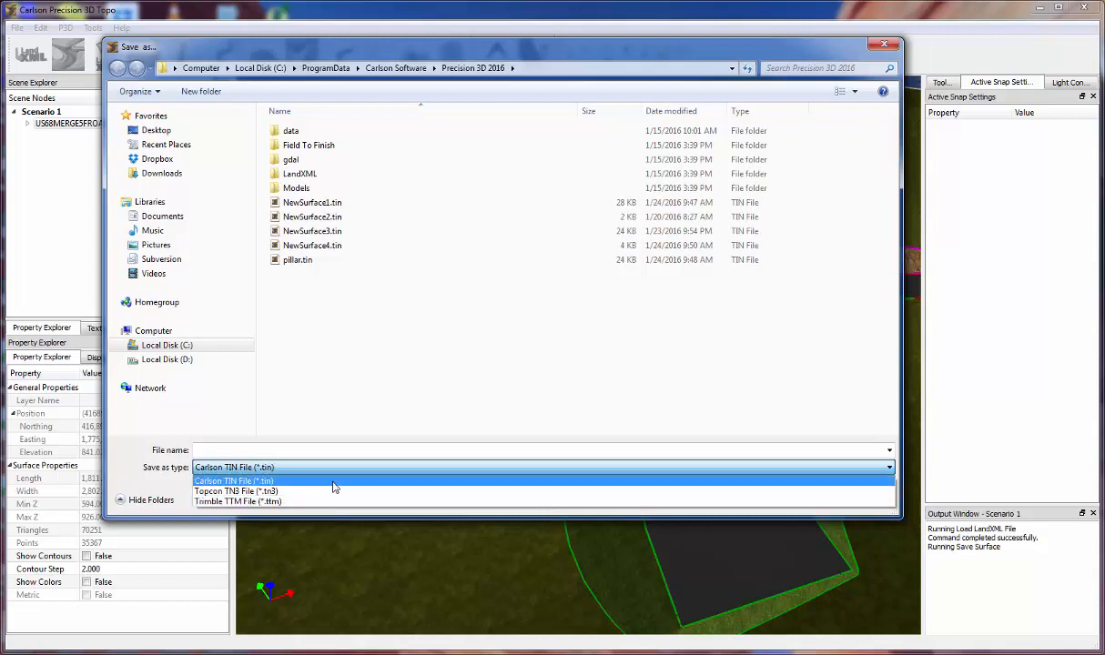
click(398, 397)
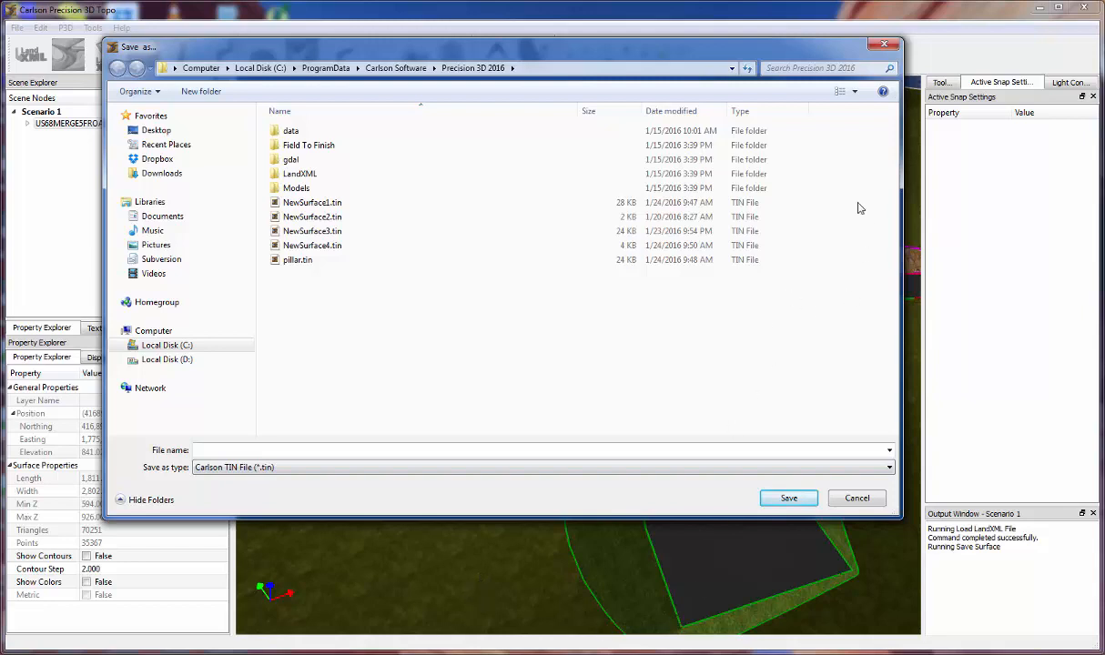
click(214, 468)
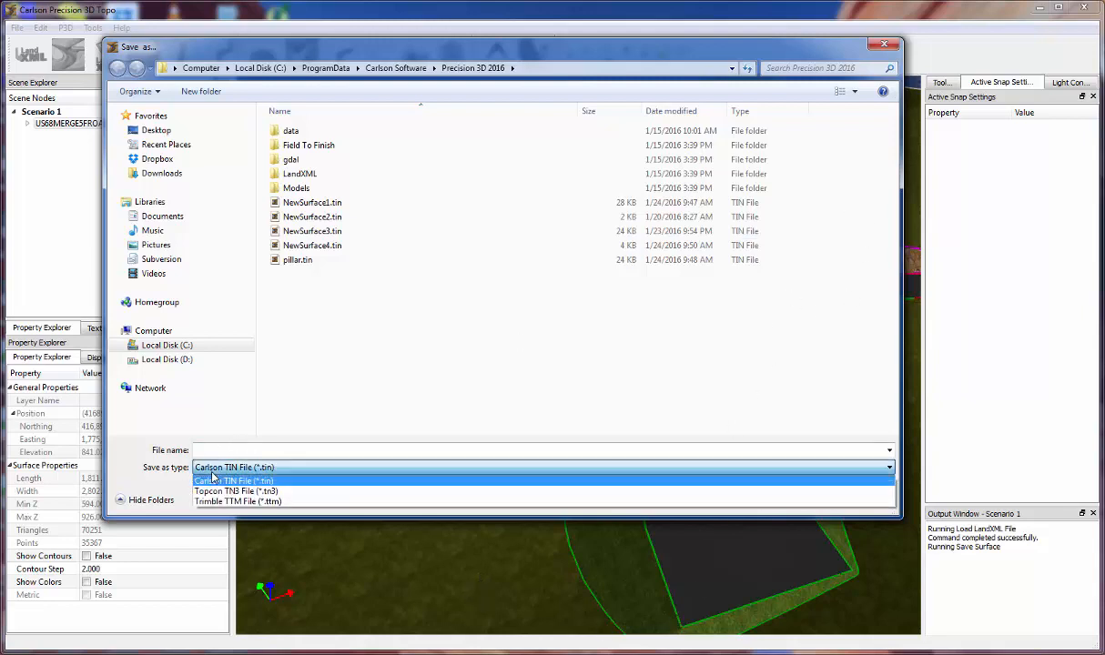
click(213, 480)
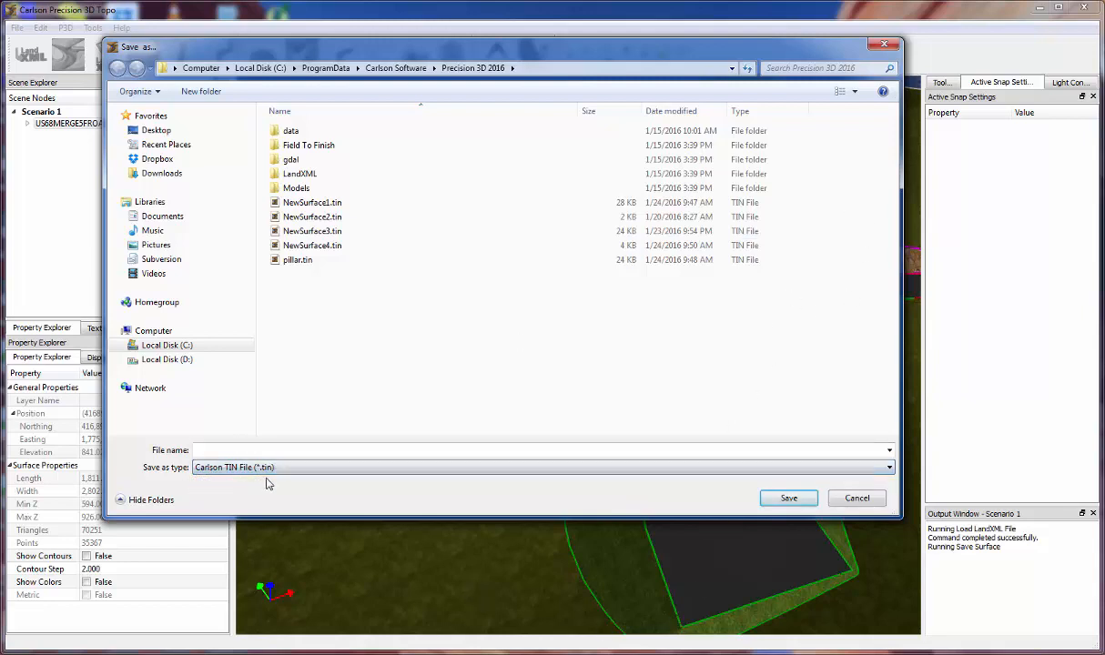
click(857, 499)
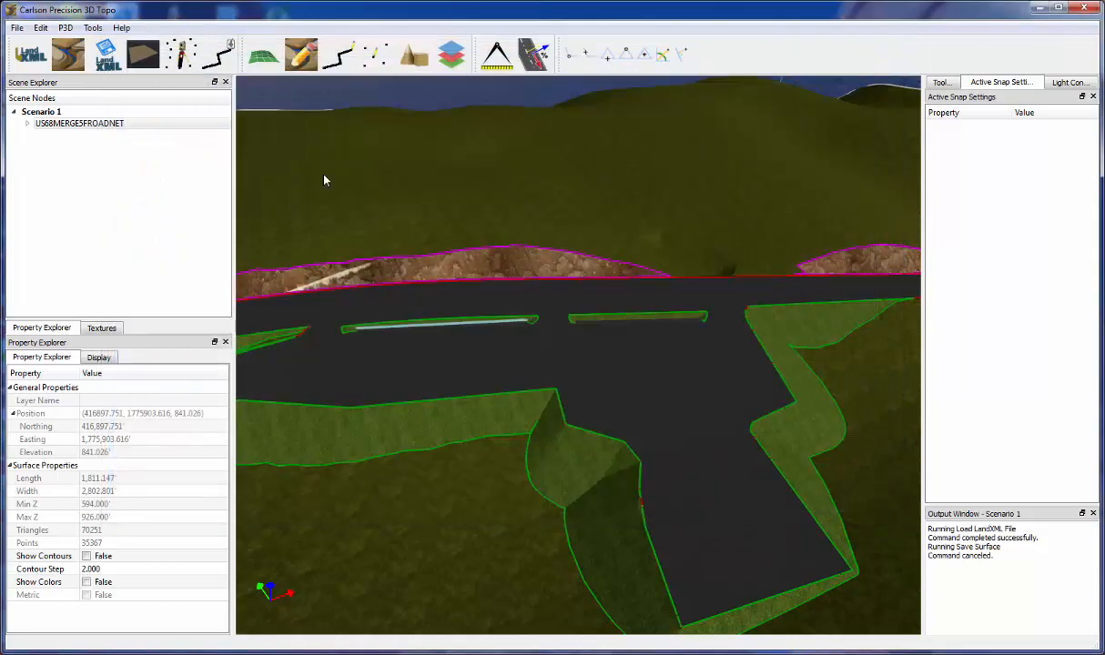
Examine the road surface's medians, side slopes and surrounding hillside, both close up and out to the terrain's far end.
scroll(511, 321, up, 10)
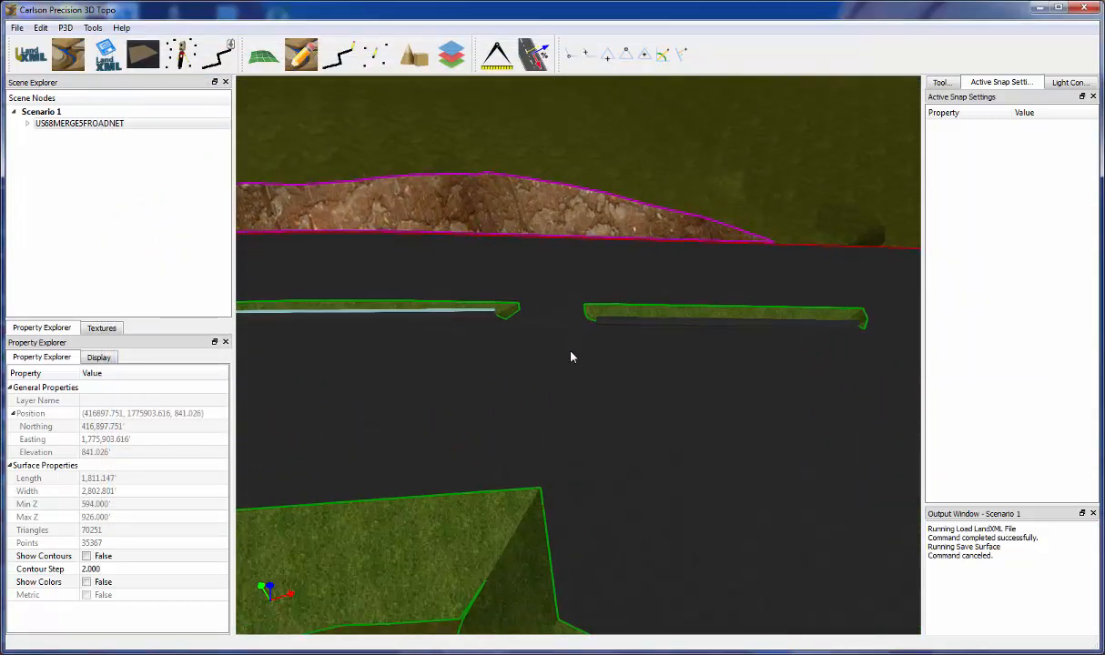
scroll(552, 373, down, 10)
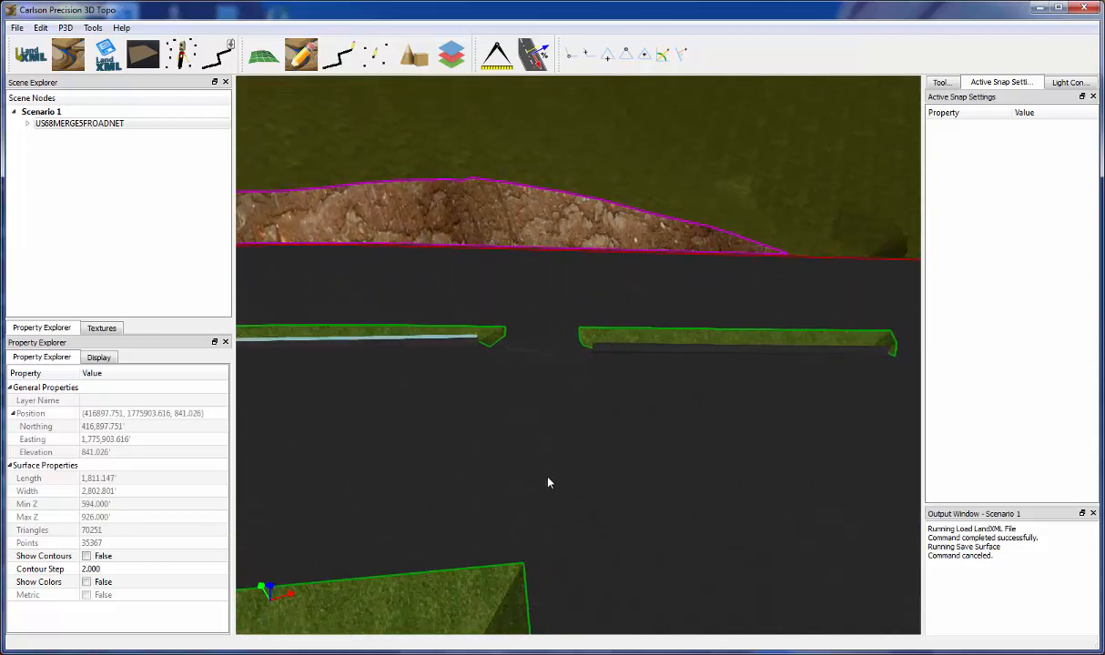
scroll(519, 491, down, 10)
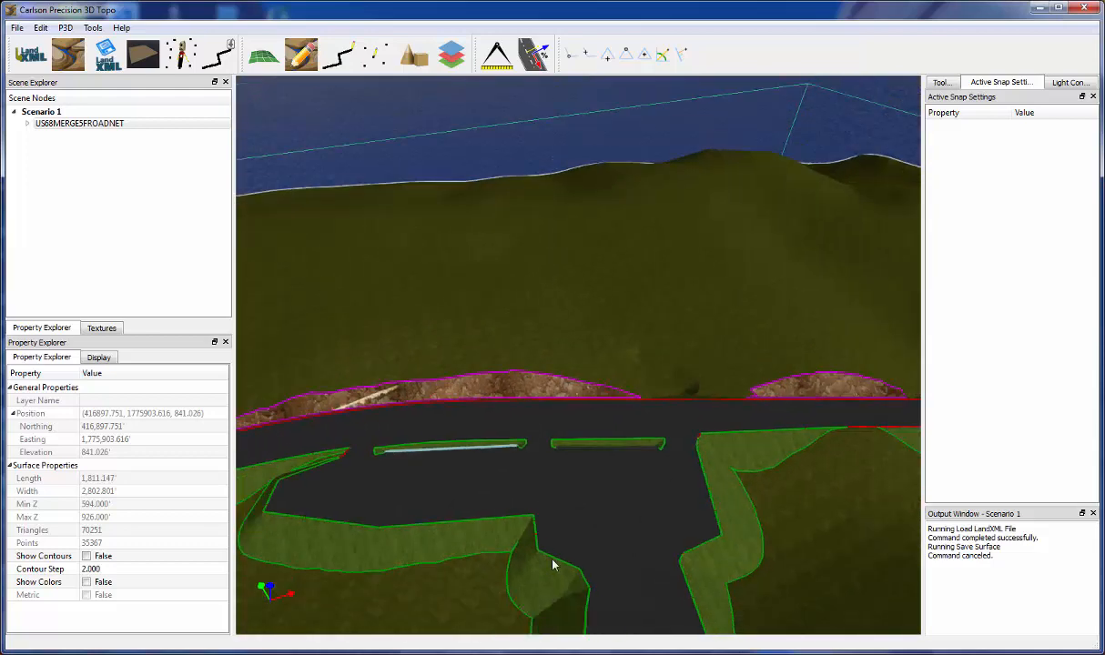
scroll(546, 517, up, 5)
scroll(547, 517, down, 4)
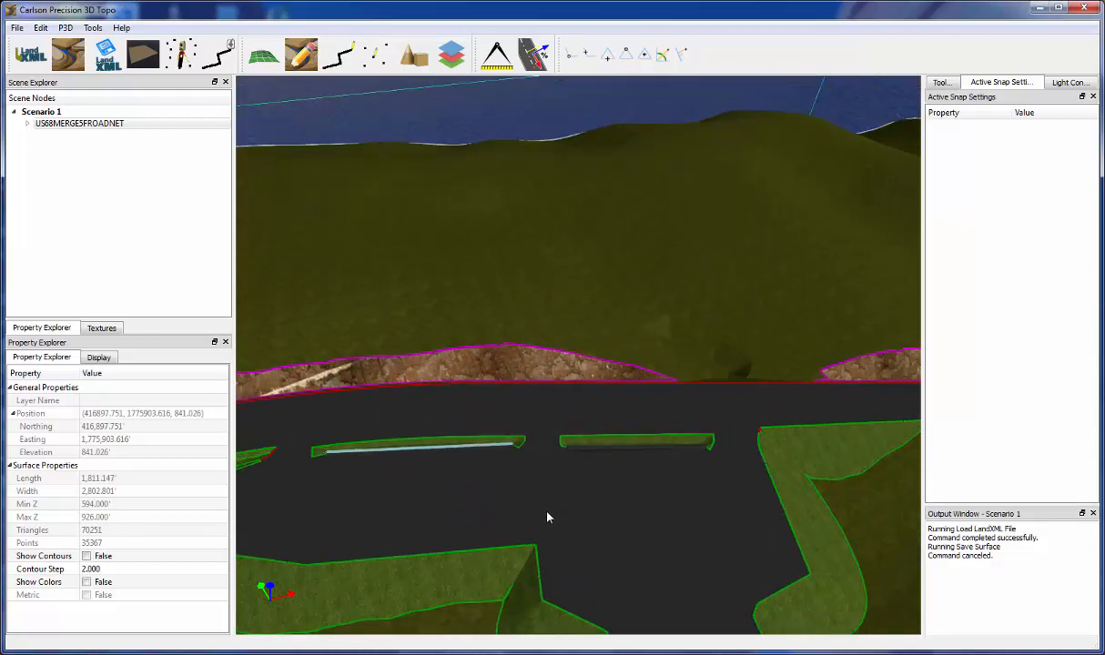
mouse_move(547, 517)
middle_down()
mouse_move(585, 499)
mouse_move(558, 510)
mouse_move(565, 479)
mouse_move(527, 500)
mouse_move(570, 500)
mouse_move(567, 512)
middle_up()
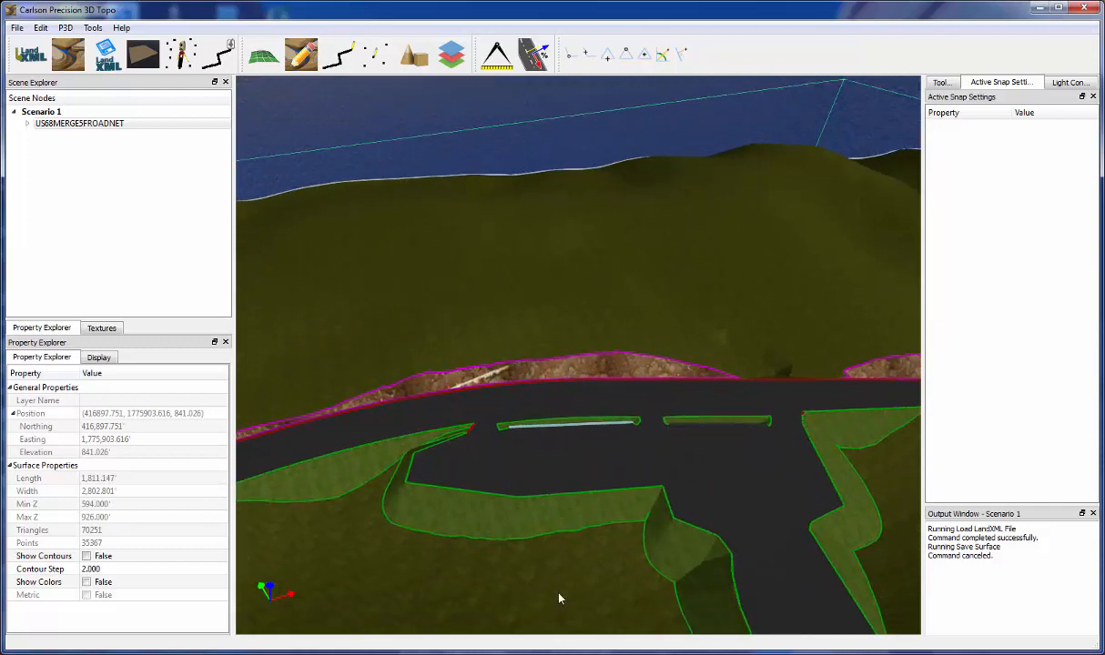
drag(521, 465, 562, 469)
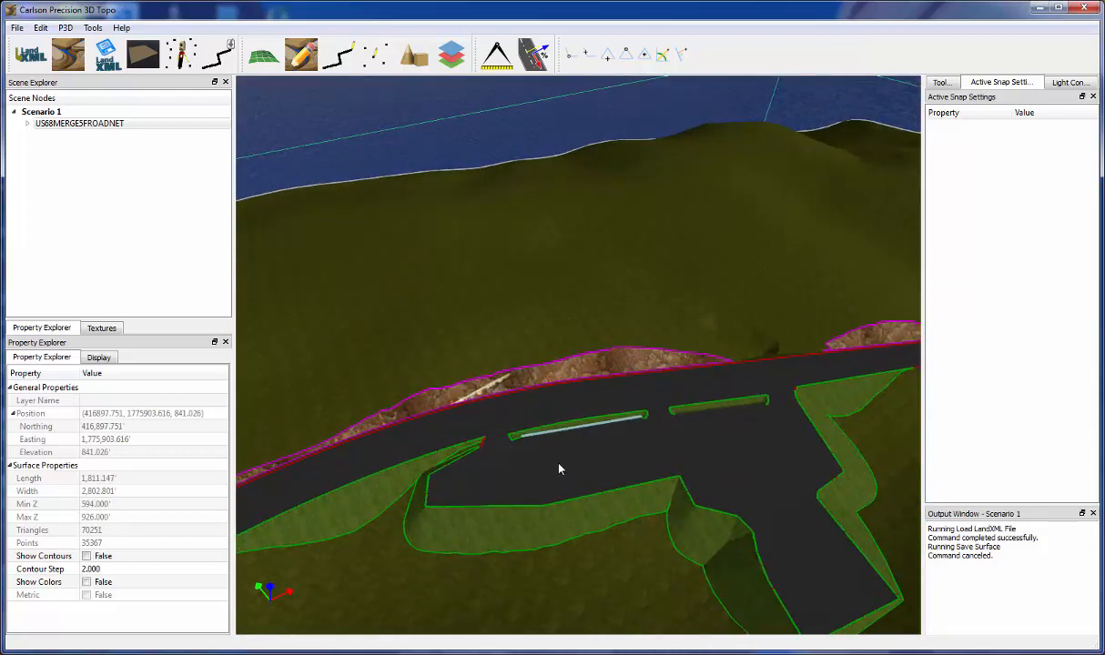
right_click(572, 464)
click(497, 464)
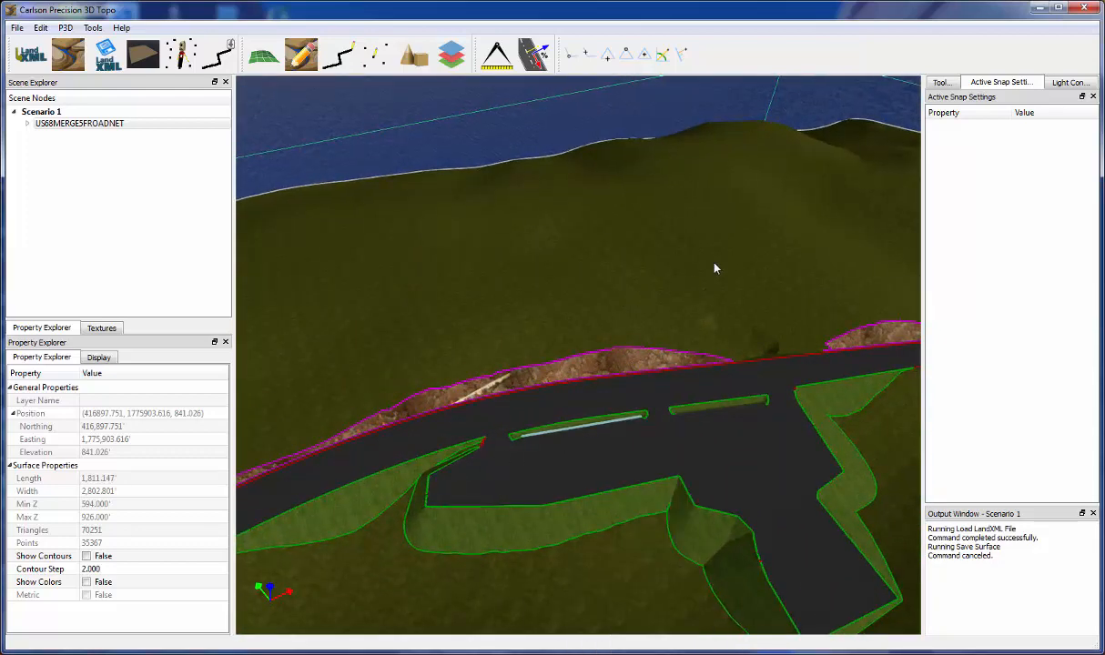
scroll(724, 239, up, 3)
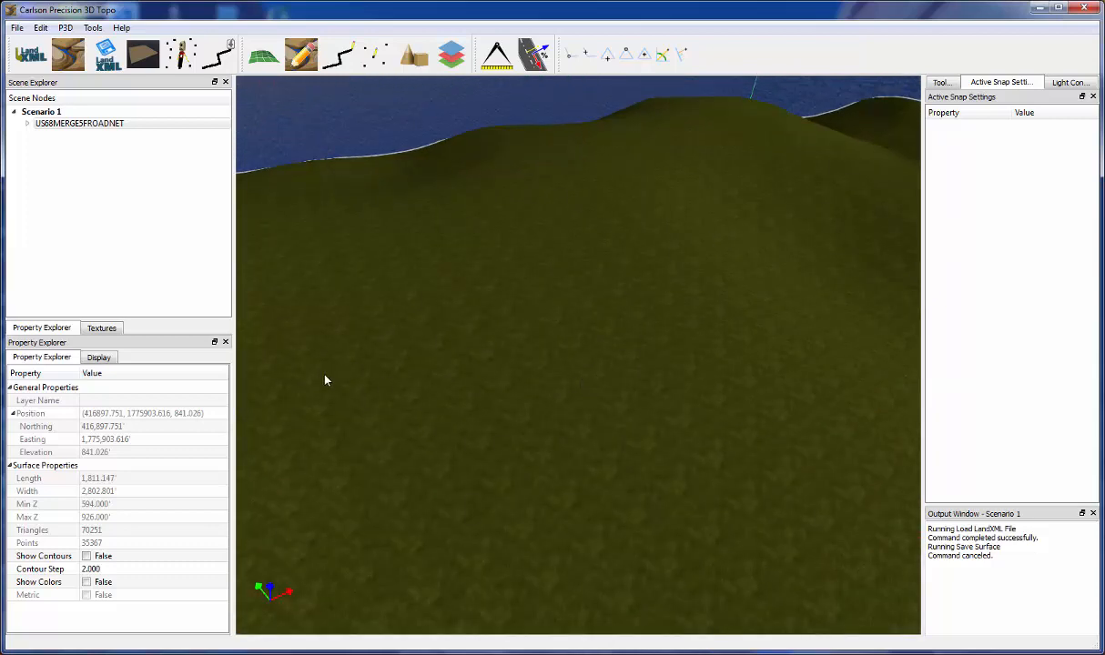
scroll(328, 378, up, 3)
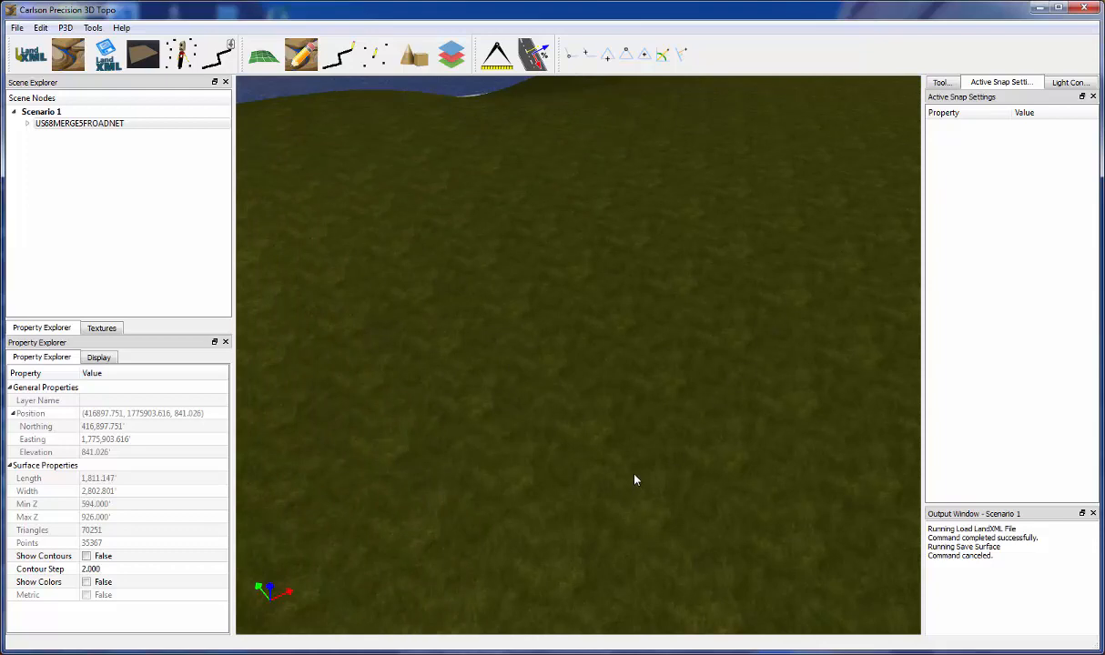
scroll(635, 480, down, 5)
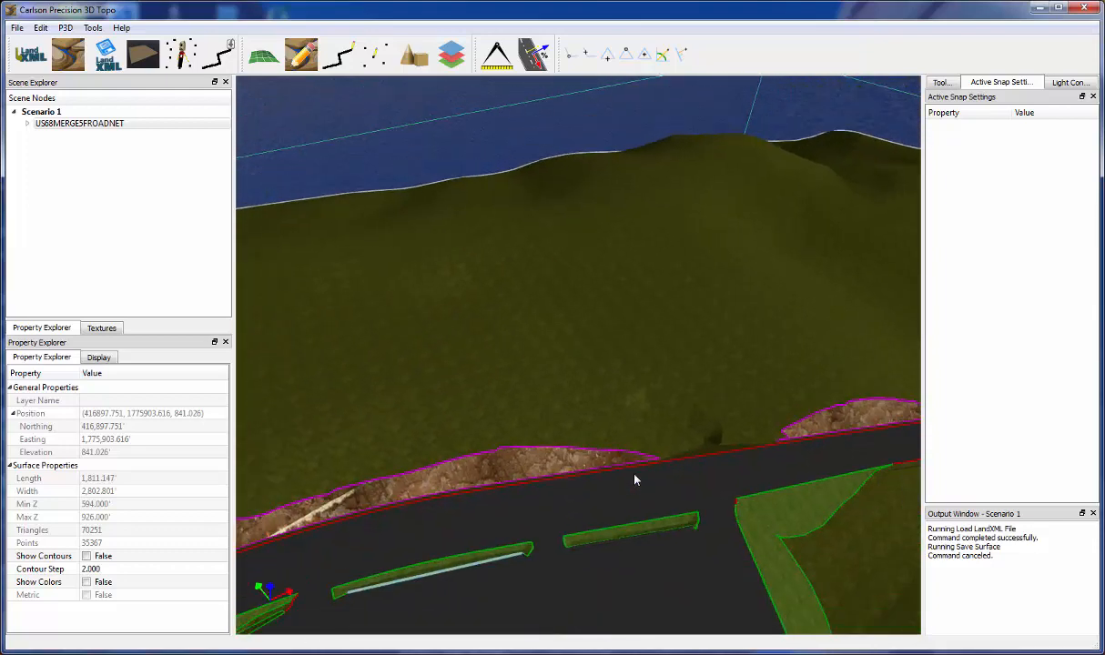
scroll(636, 479, down, 5)
scroll(566, 365, up, 5)
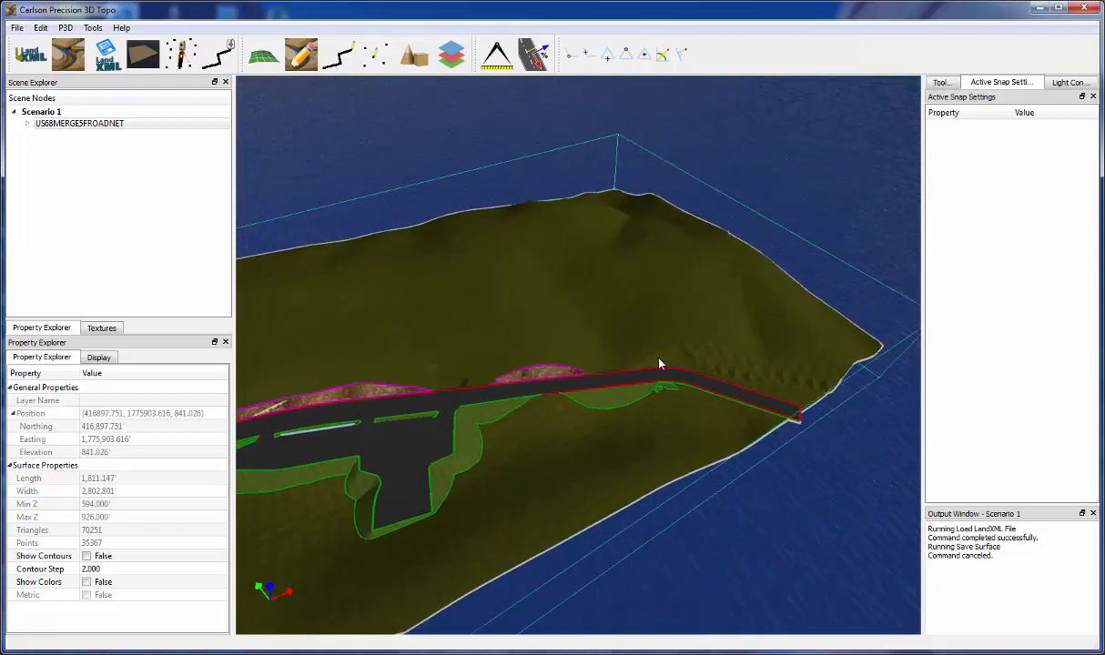
scroll(661, 364, down, 4)
scroll(592, 357, up, 3)
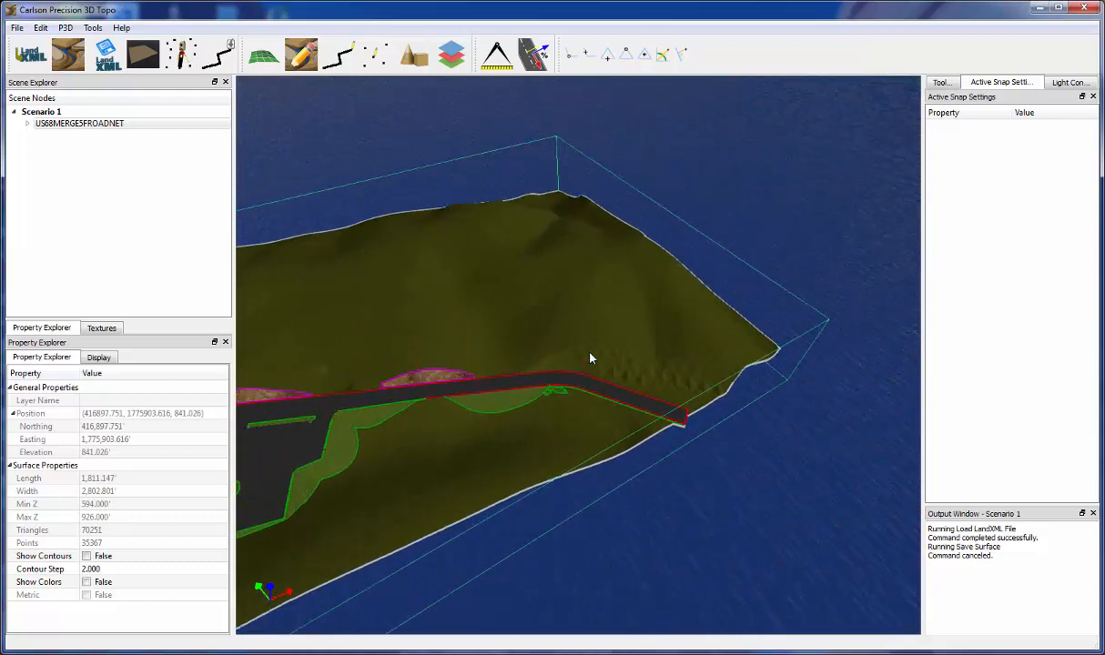
scroll(590, 357, up, 5)
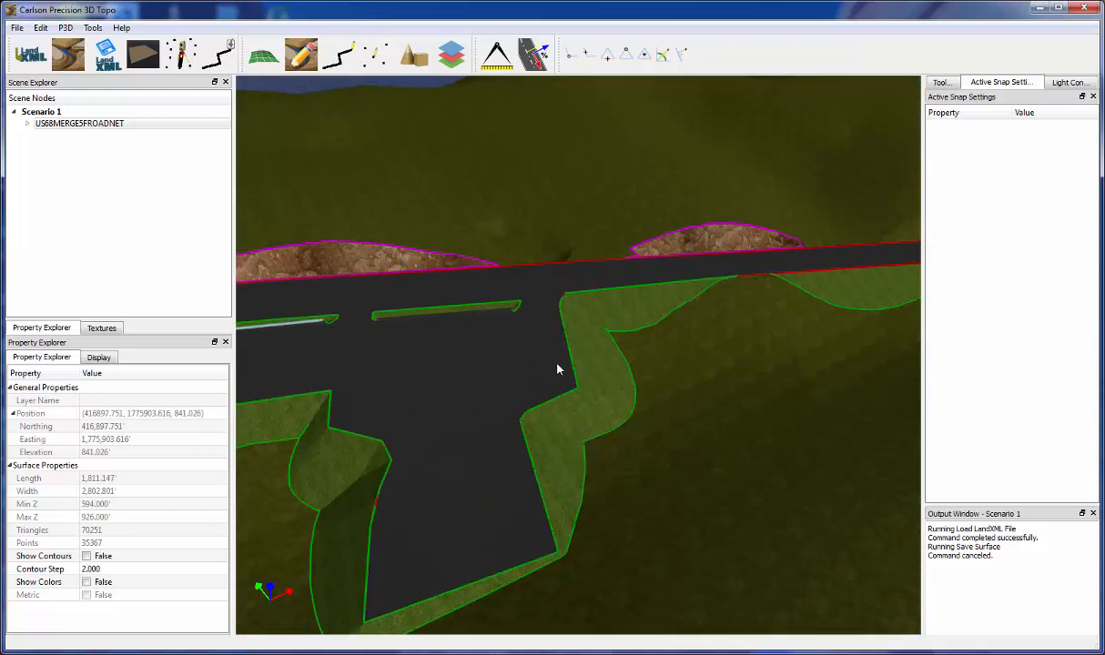
scroll(559, 368, up, 4)
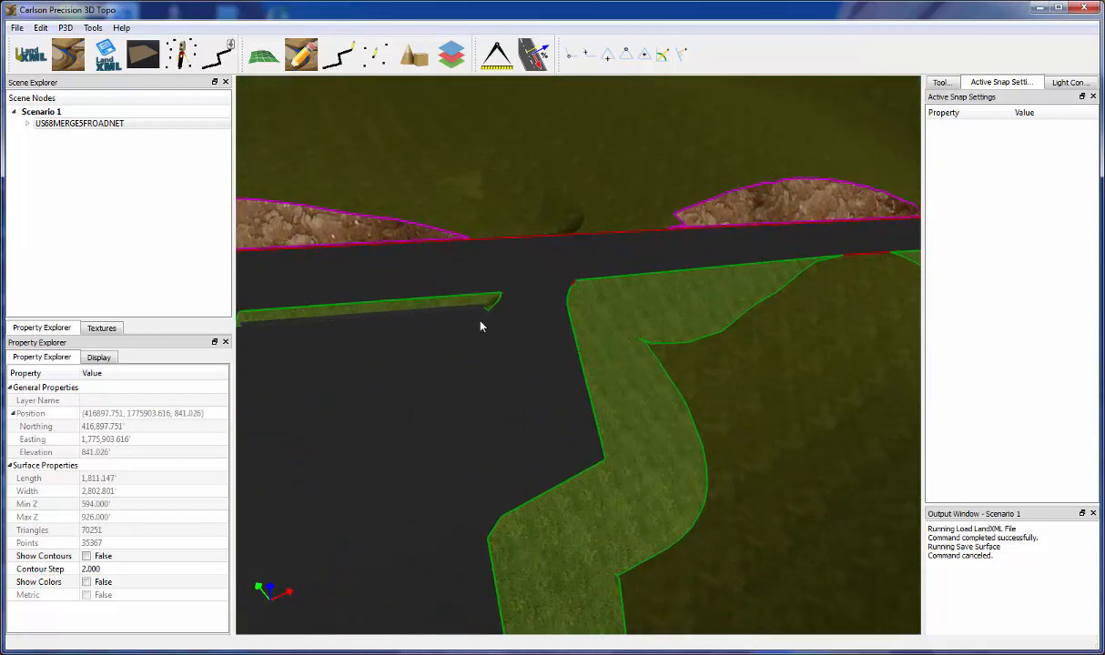
Examine the irregular grass patch beside the road bend, close up and from farther out along the road.
scroll(684, 354, down, 6)
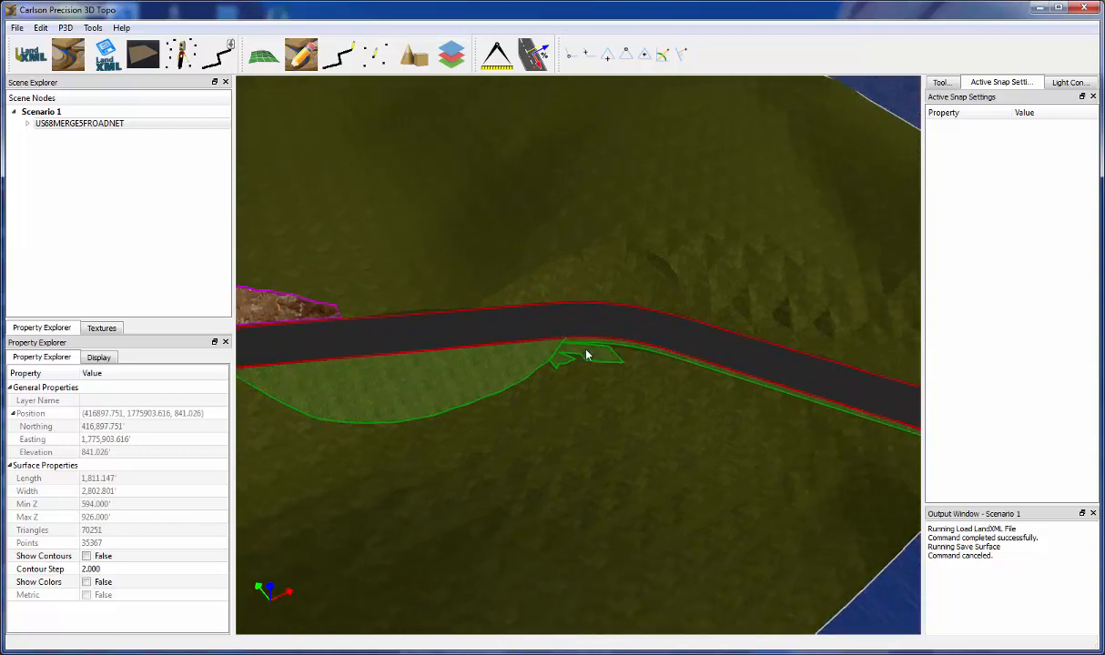
scroll(575, 356, up, 2)
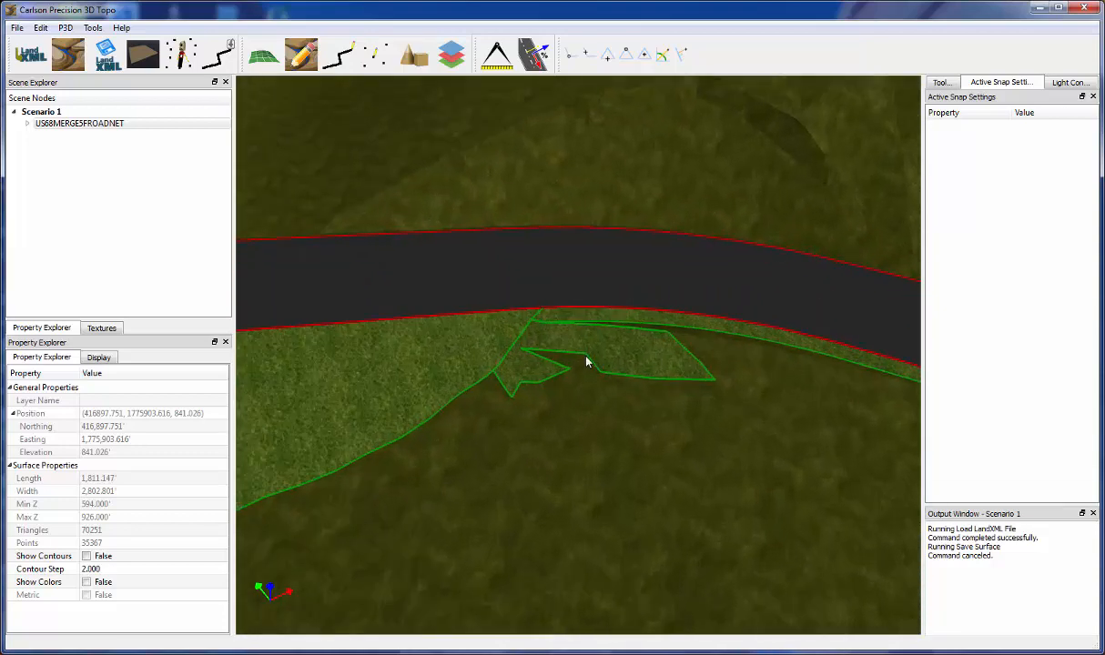
click(28, 125)
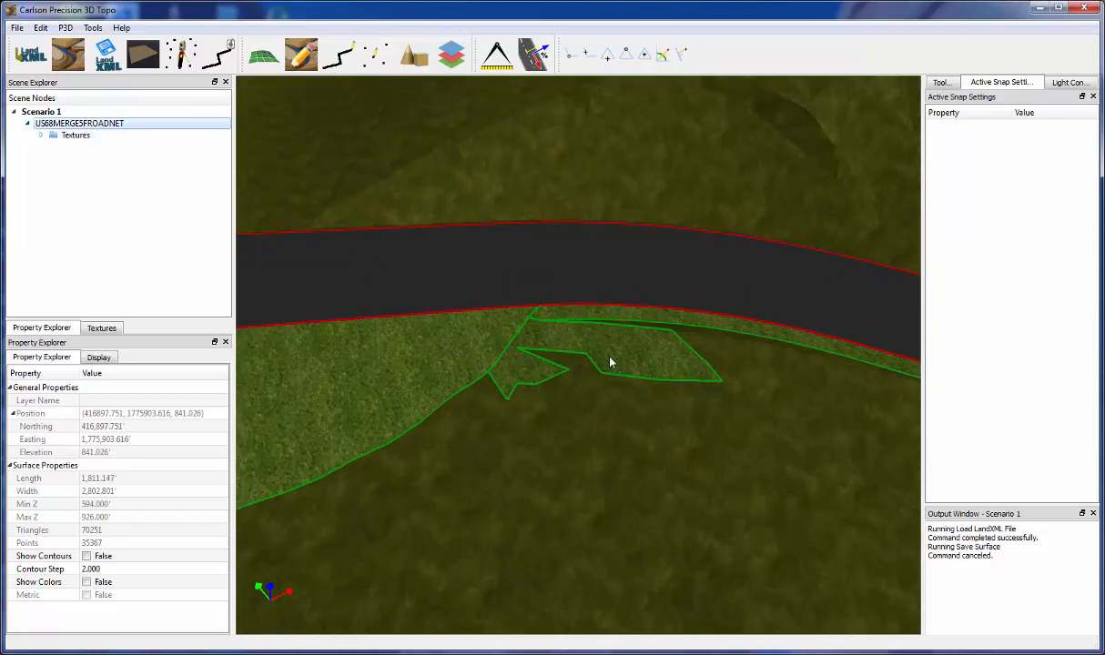
middle_drag(548, 354, 505, 385)
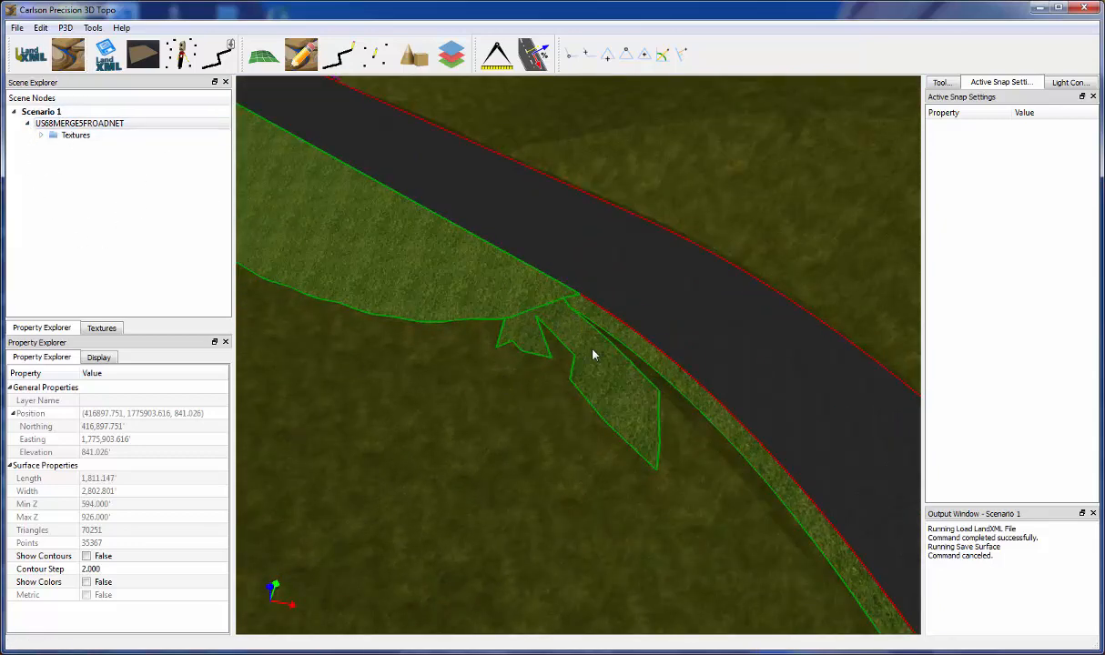
middle_drag(549, 446, 567, 443)
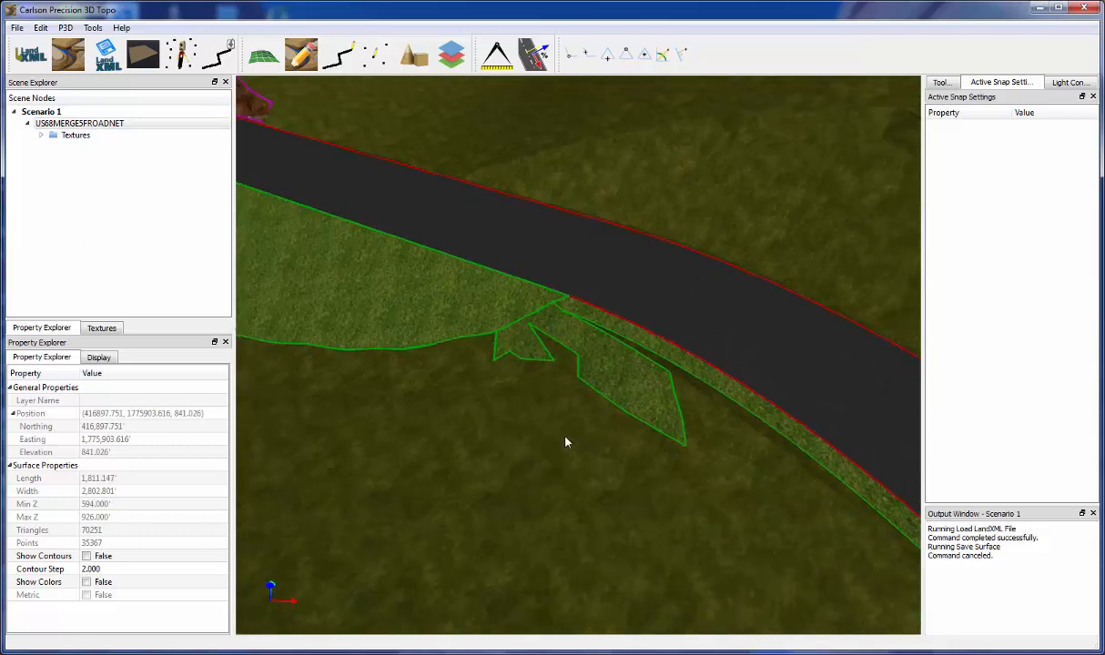
scroll(560, 450, down, 4)
scroll(556, 450, down, 8)
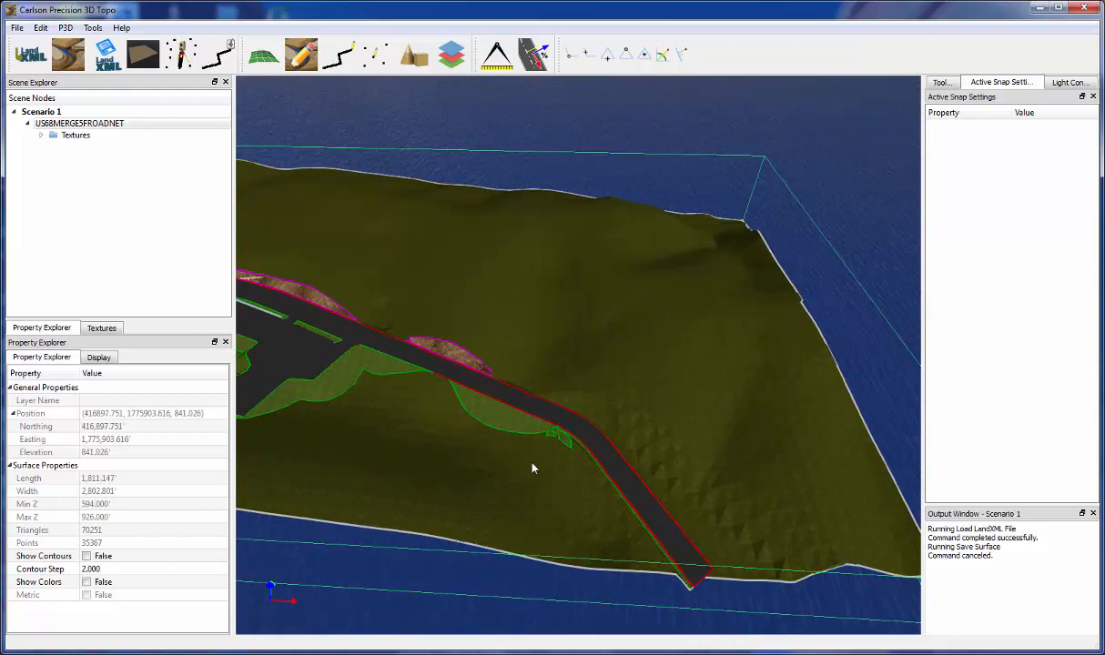
scroll(543, 455, up, 5)
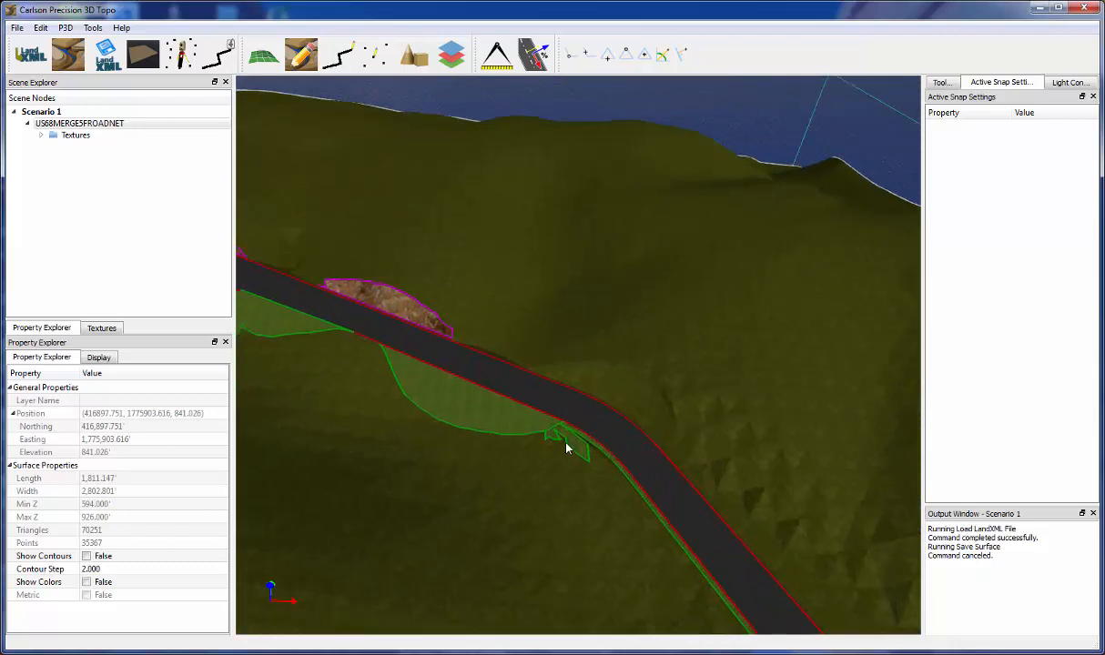
Select the irregular grass patch's texture polyline beside the road bend and shift a vertex of its inner notch slightly away from the patch.
click(565, 446)
scroll(566, 447, up, 1)
scroll(604, 481, up, 5)
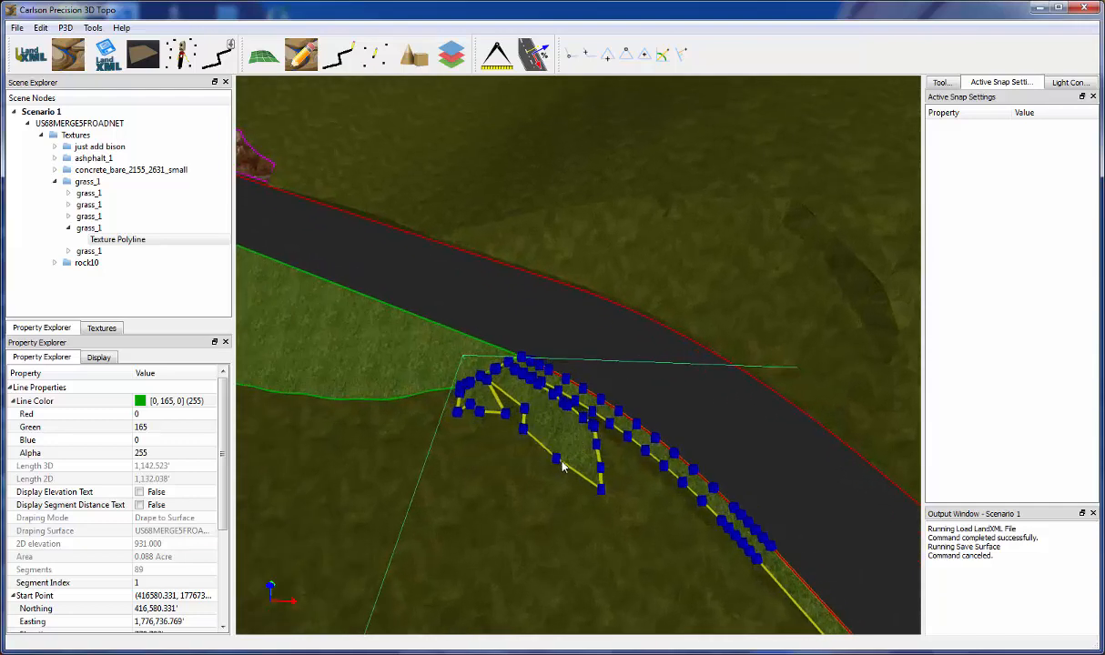
scroll(557, 456, up, 3)
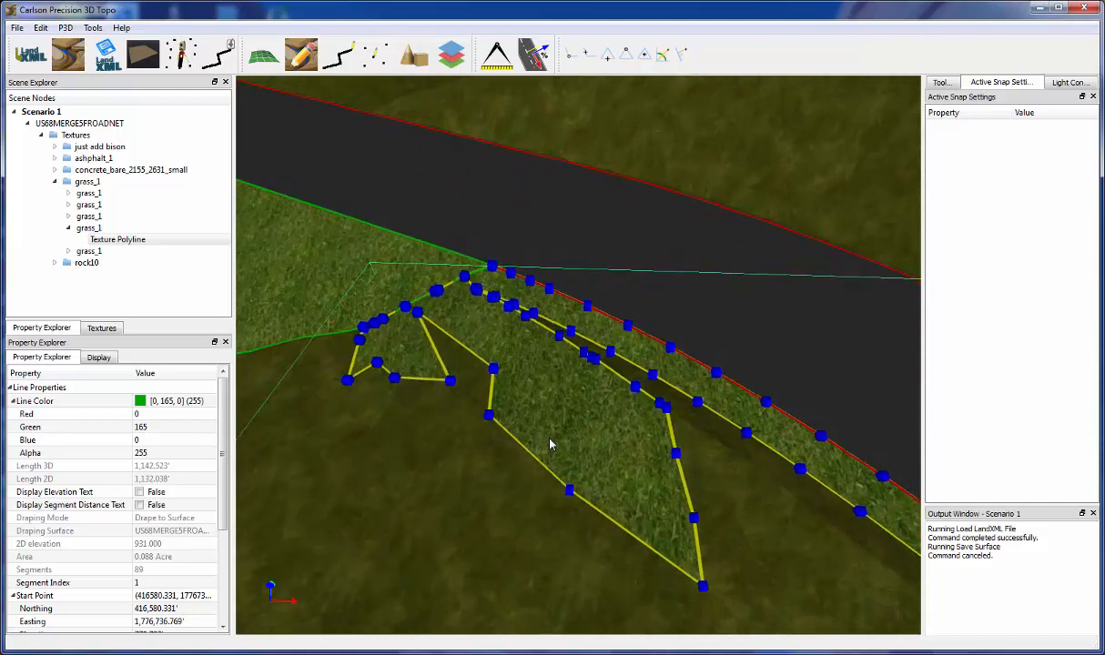
middle_drag(548, 436, 572, 429)
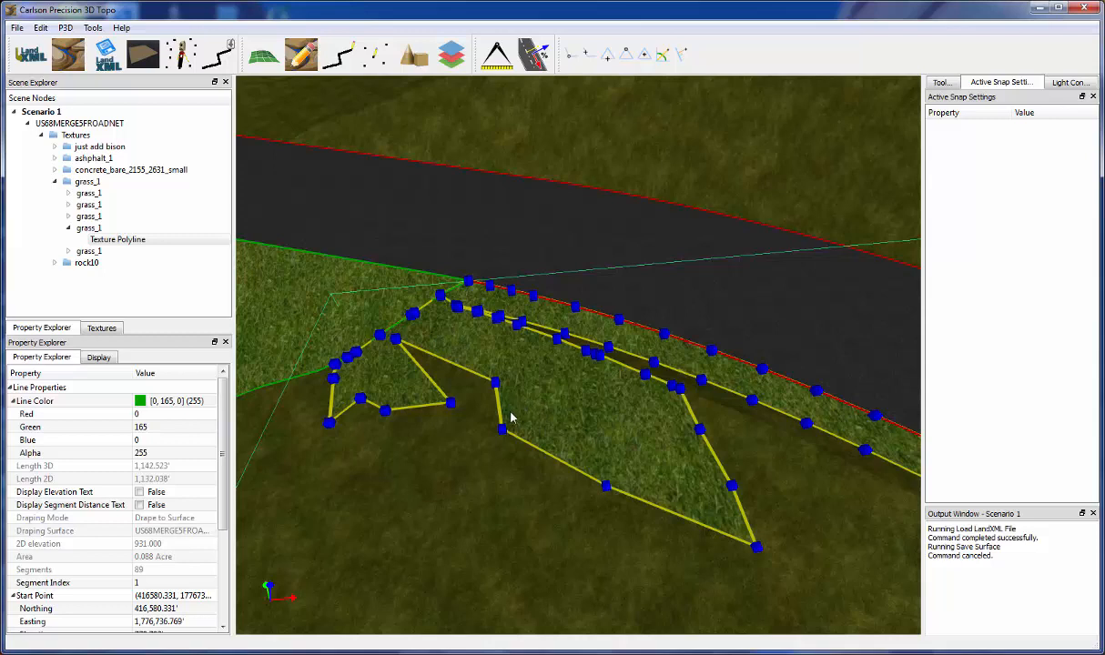
mouse_move(494, 384)
mouse_down()
mouse_move(469, 400)
mouse_move(480, 390)
mouse_up()
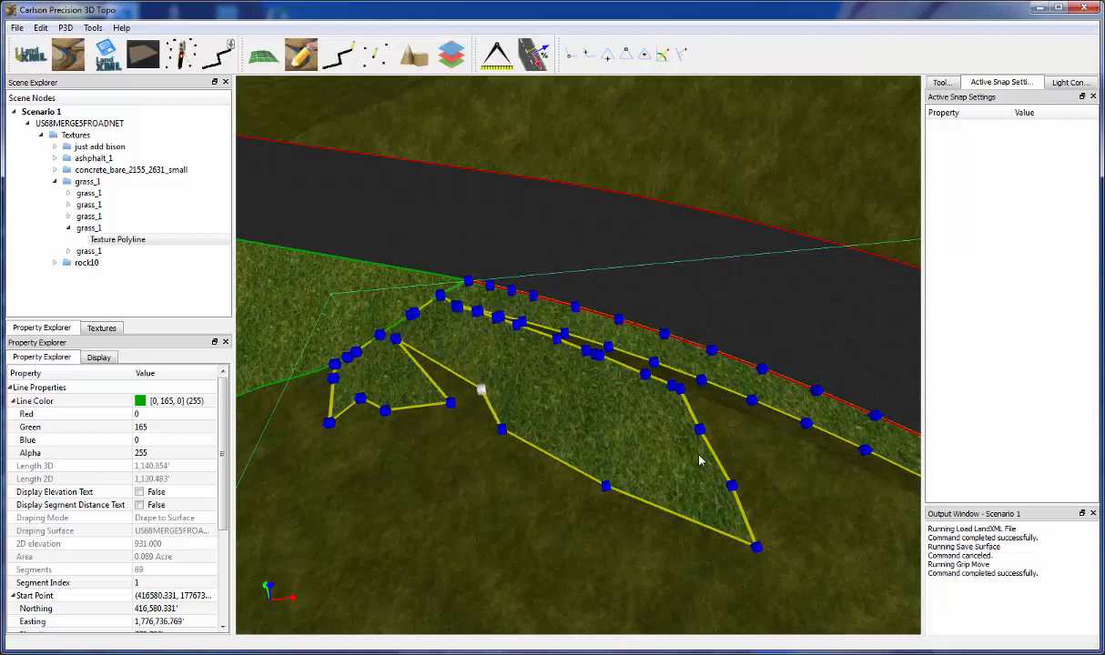
Remove the two vertices forming the notch in the grass patch's texture polyline, and deselect the polyline.
right_click(574, 472)
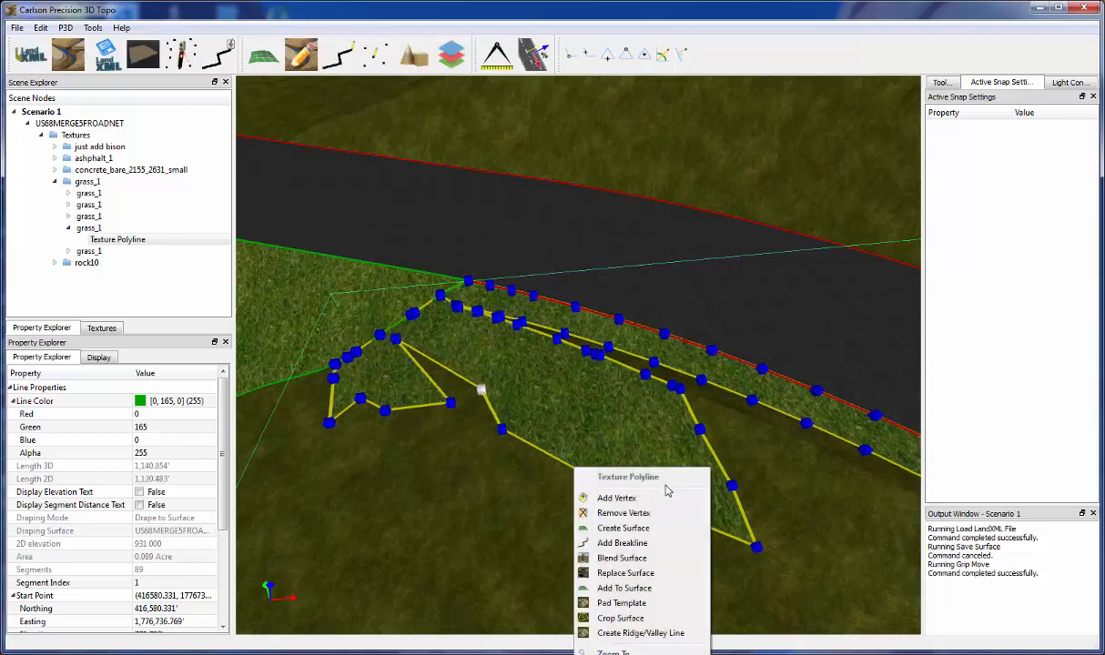
click(612, 513)
right_click(482, 391)
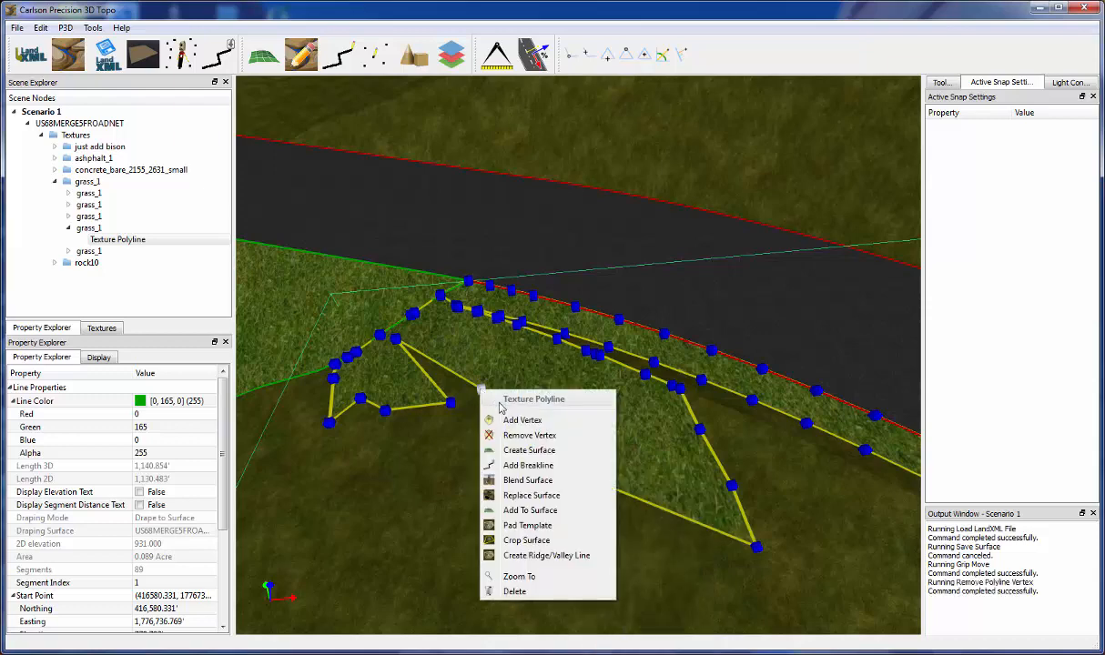
click(510, 444)
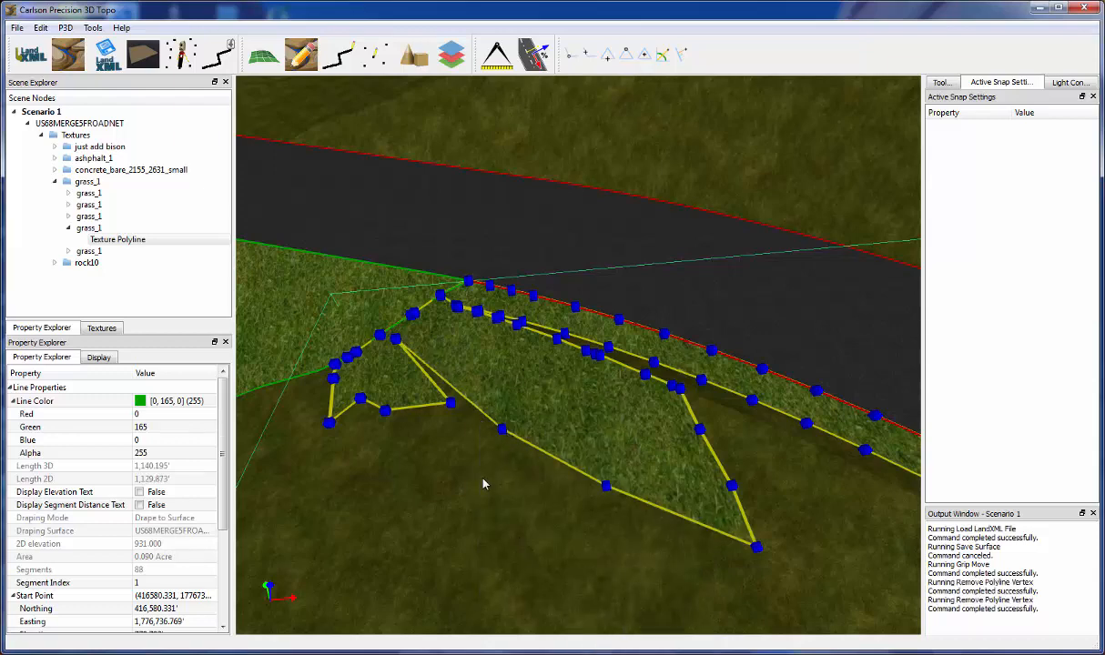
right_click(396, 340)
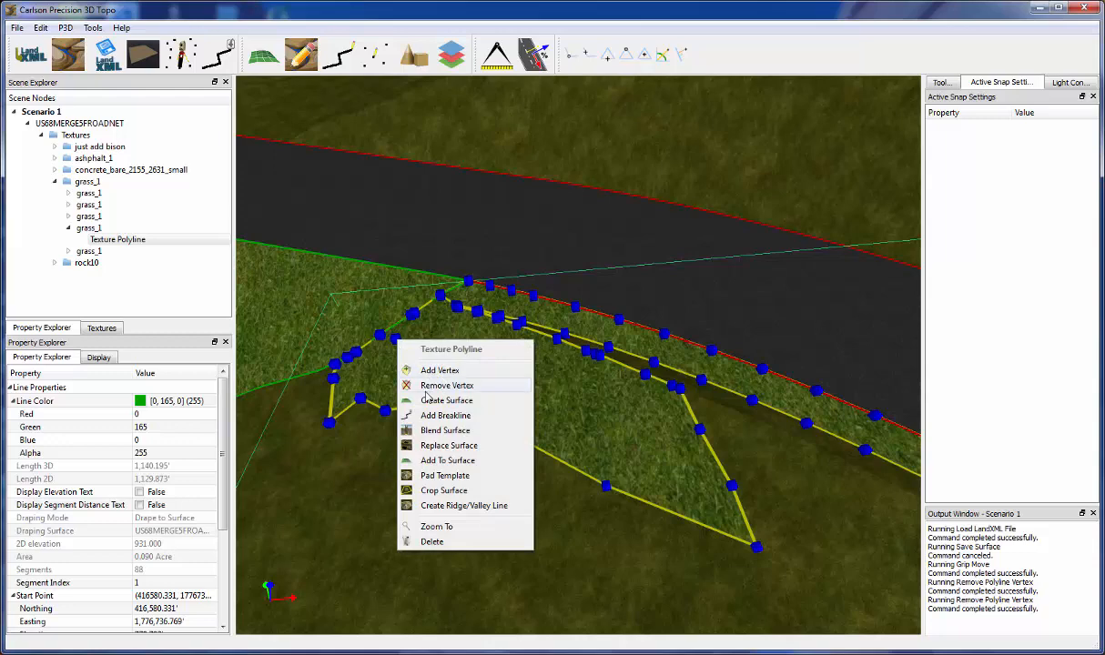
click(428, 367)
click(483, 500)
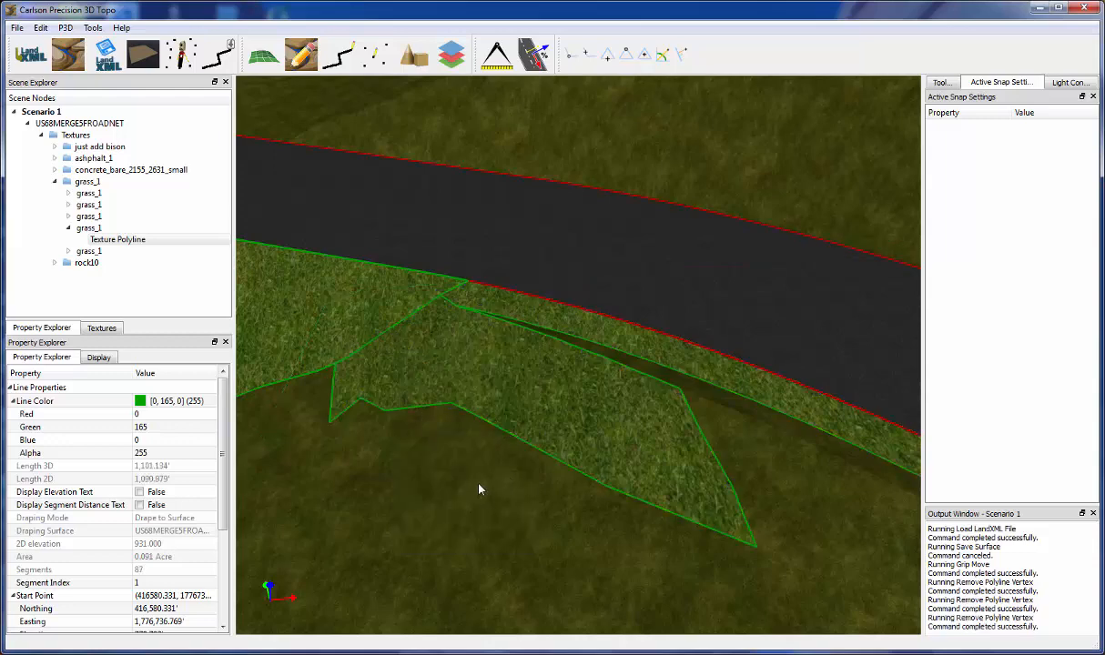
Inspect the reshaped grass patch and review the commands available for its texture polyline.
scroll(480, 494, down, 5)
scroll(477, 488, up, 5)
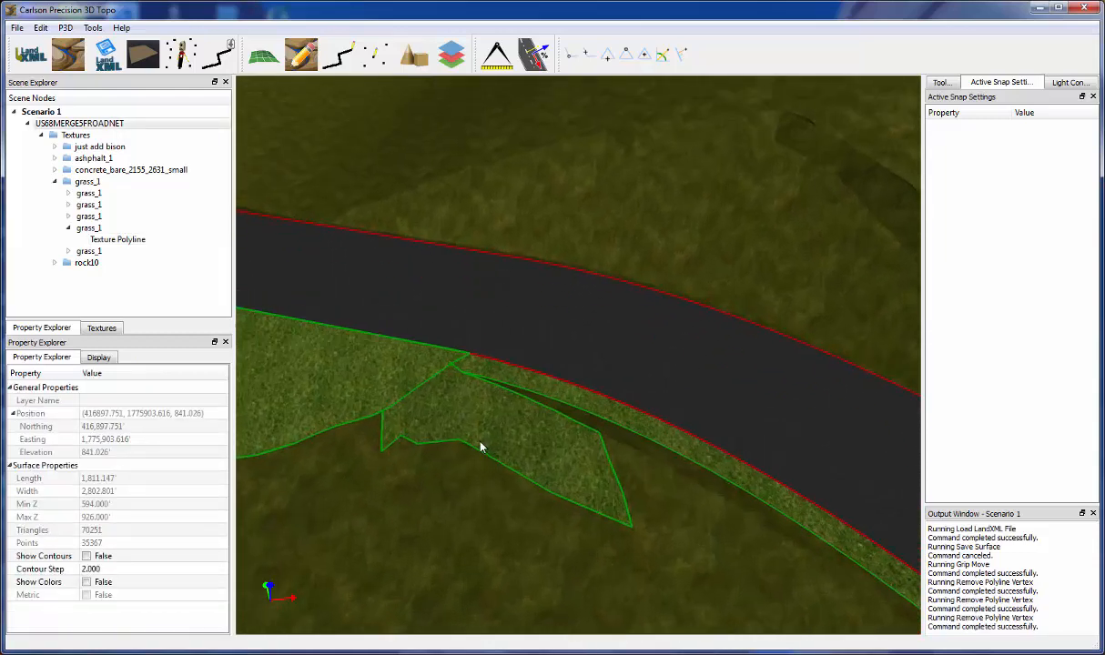
middle_drag(525, 461, 528, 457)
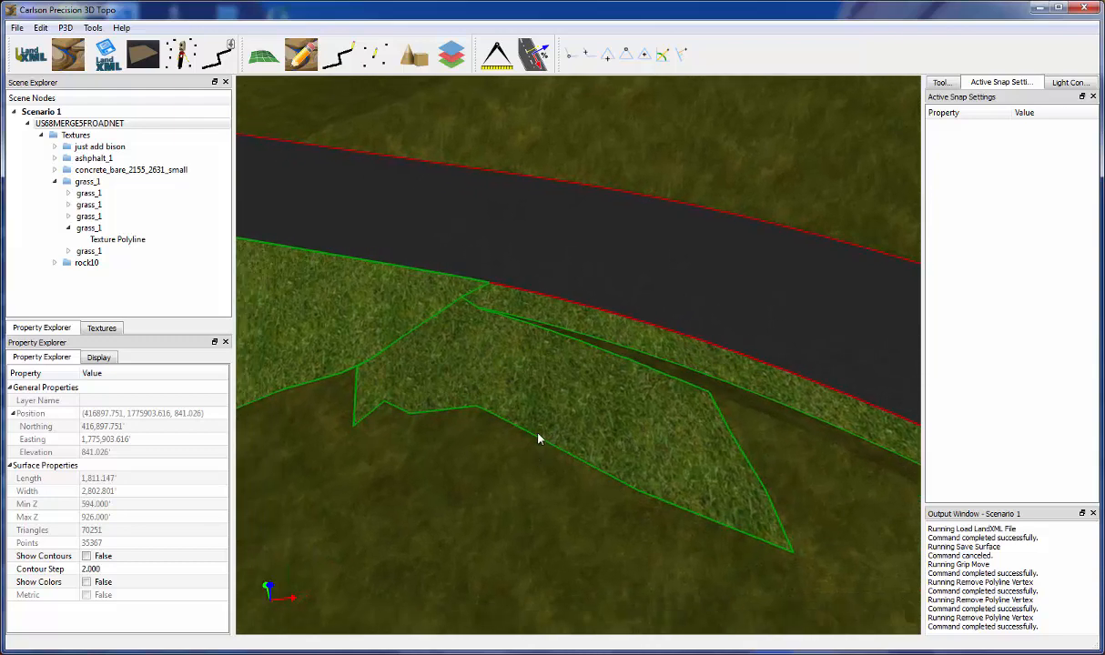
click(539, 440)
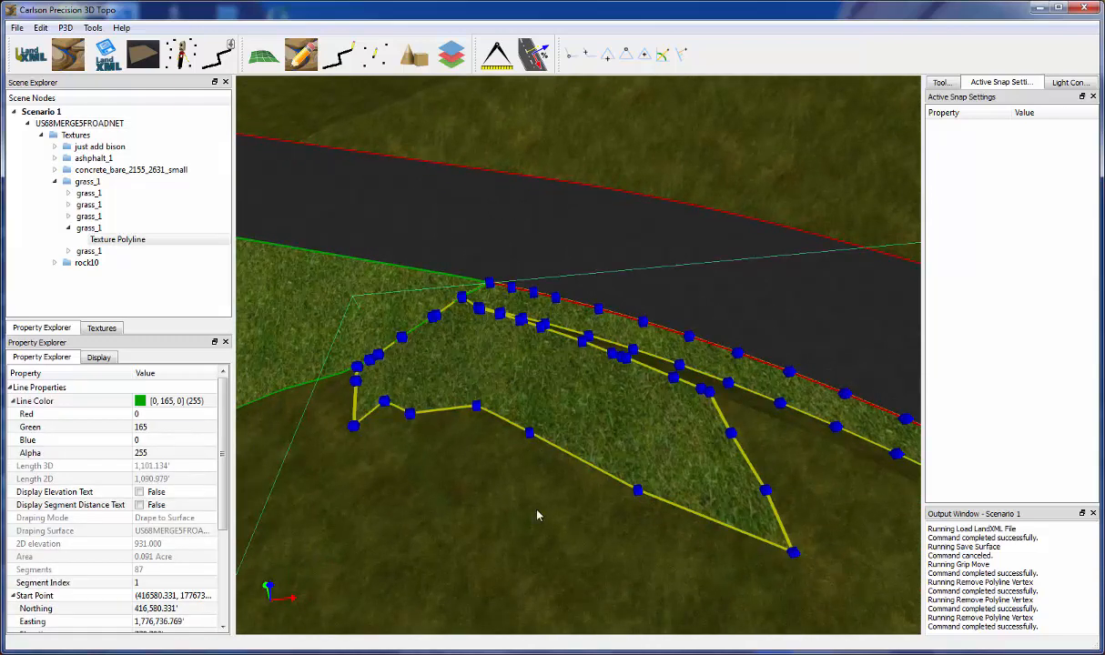
right_click(579, 463)
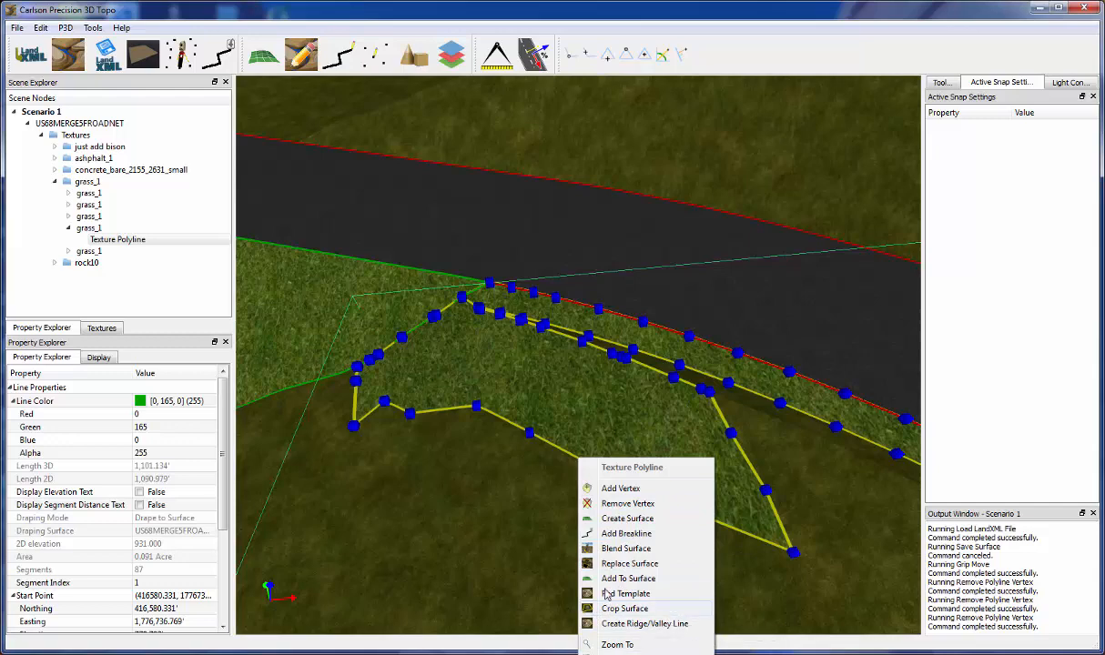
click(552, 520)
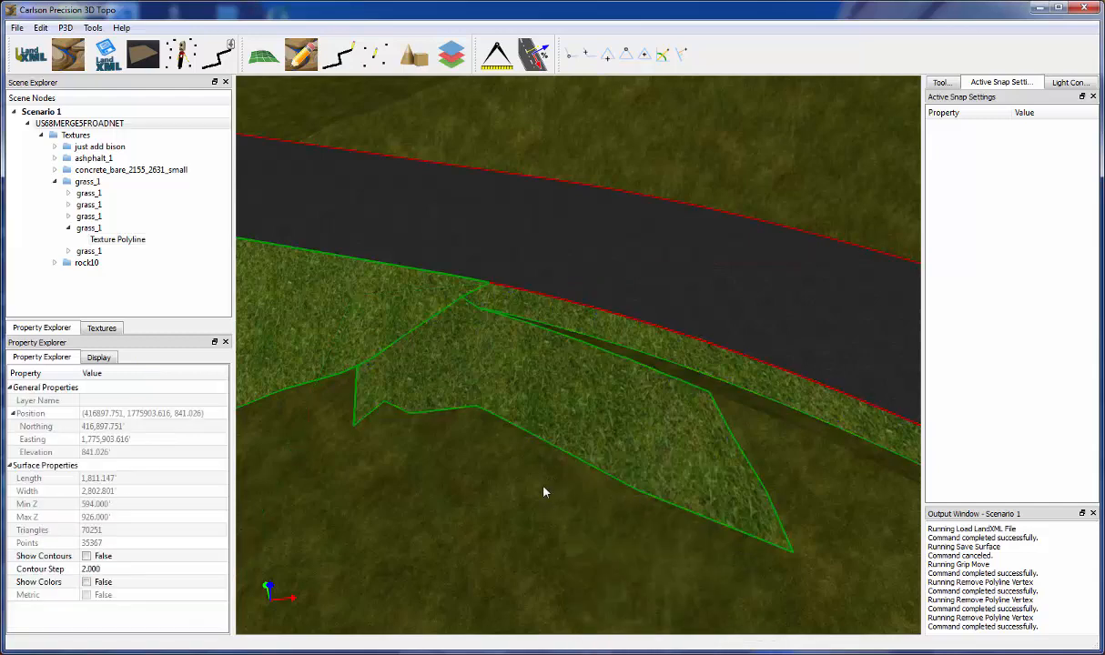
Run Show Water Runoff on the road surface, save a runoff line down the hillside to the road bend, and end the tracking.
scroll(479, 508, down, 3)
right_click(469, 515)
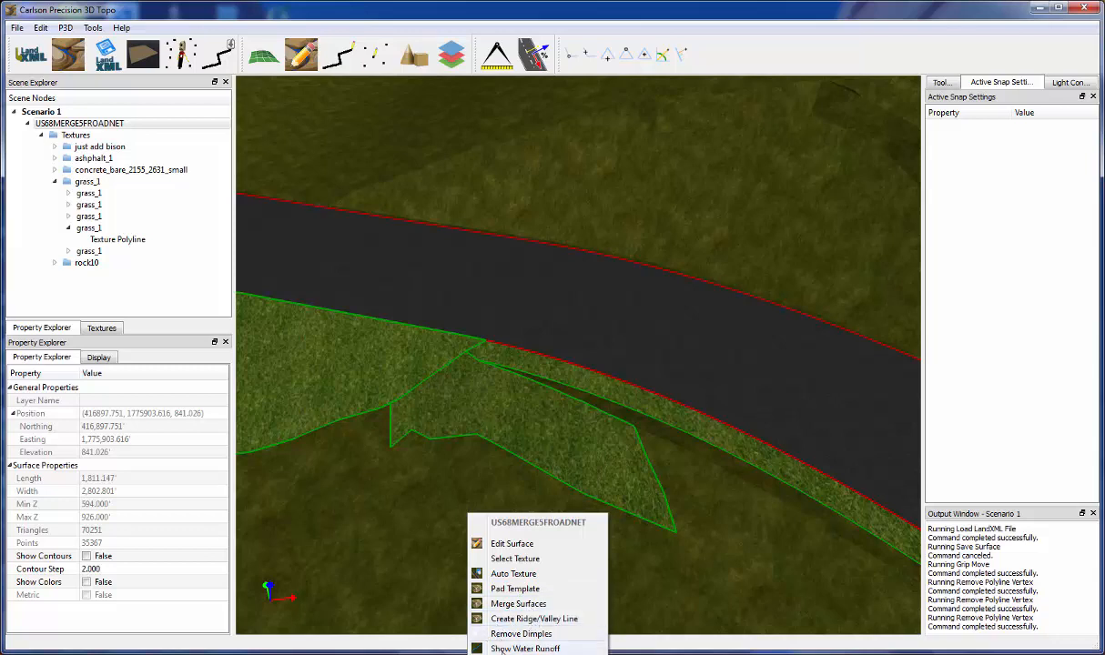
click(524, 648)
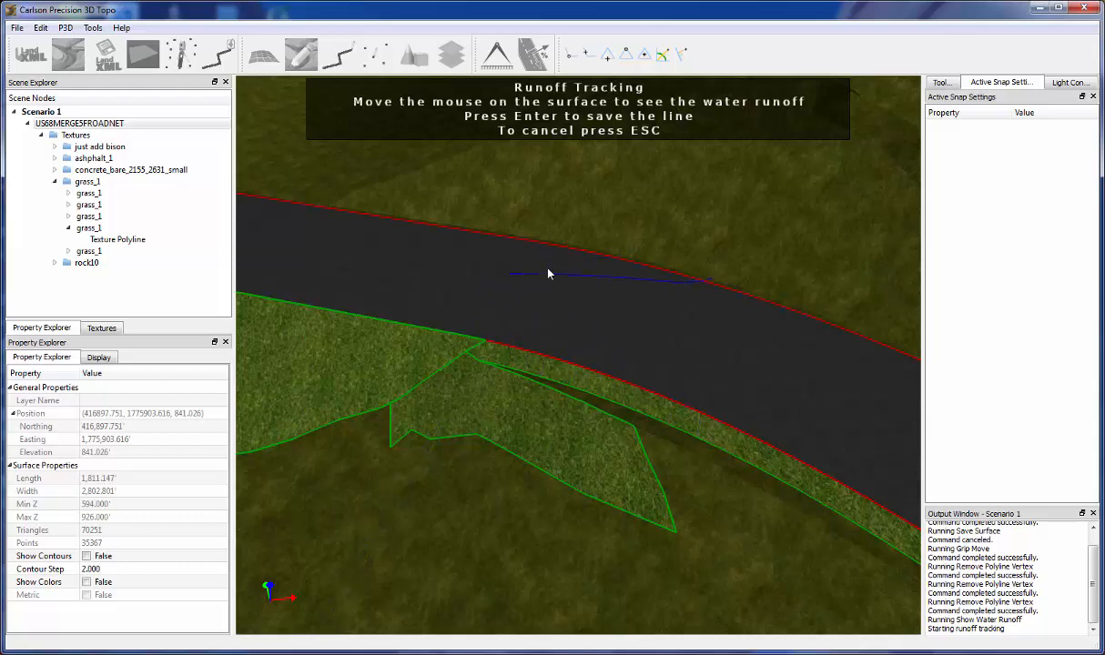
scroll(440, 399, down, 5)
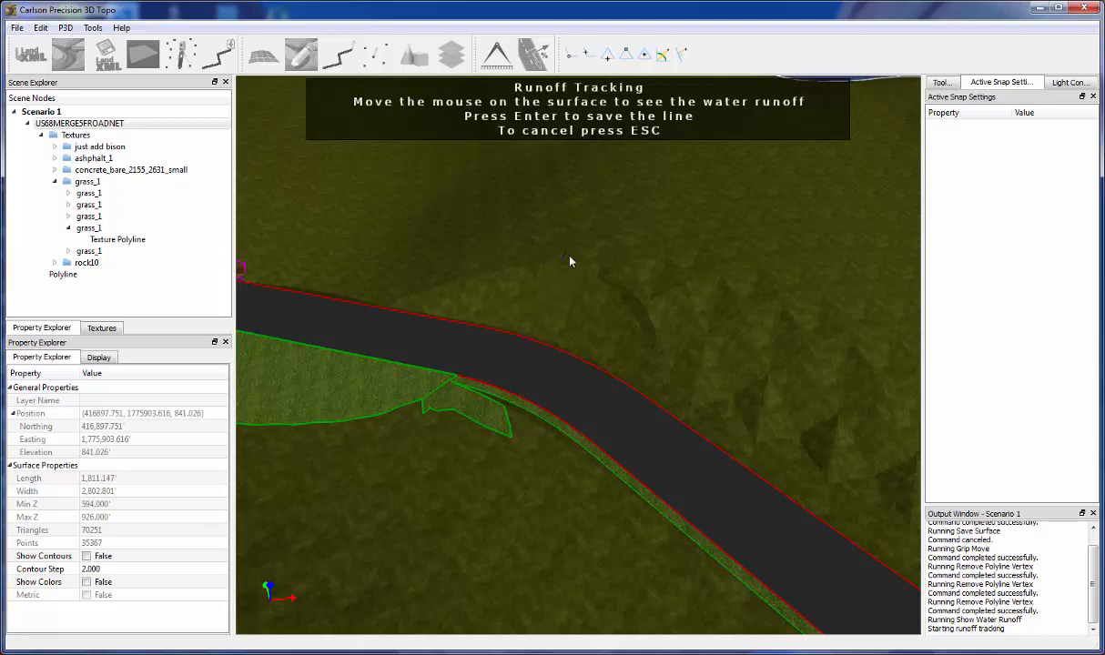
key(Escape)
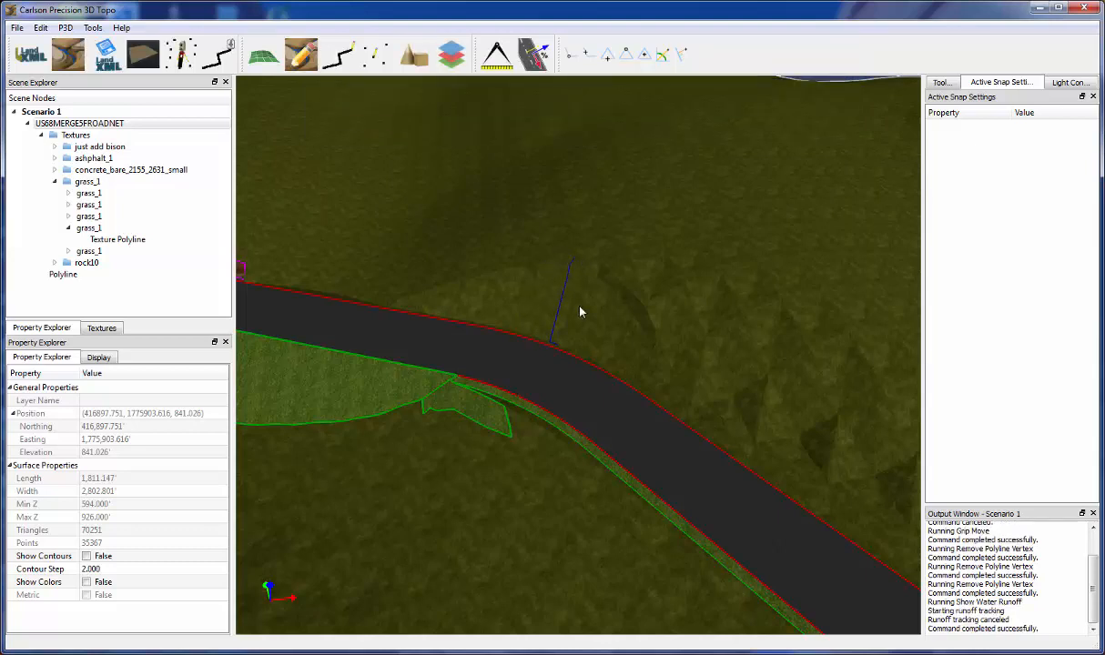
Examine the saved runoff line from several angles, and view the surface's triangle mesh around it with Edit Surface before leaving the command.
middle_drag(580, 312, 664, 316)
middle_drag(497, 332, 619, 328)
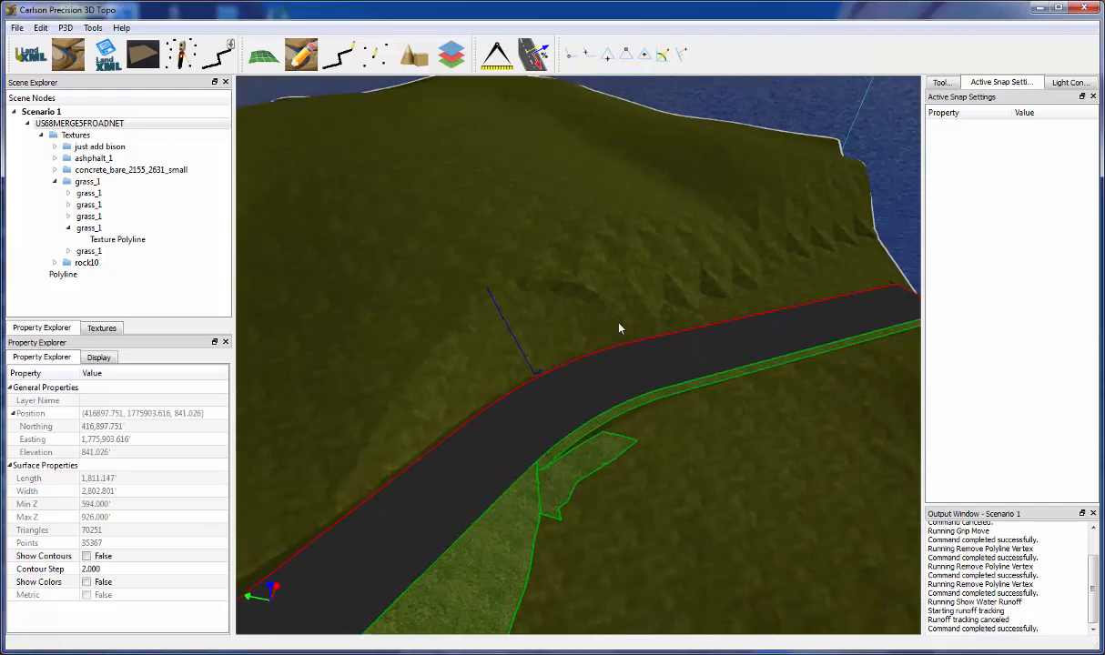
scroll(505, 355, up, 3)
scroll(504, 358, down, 2)
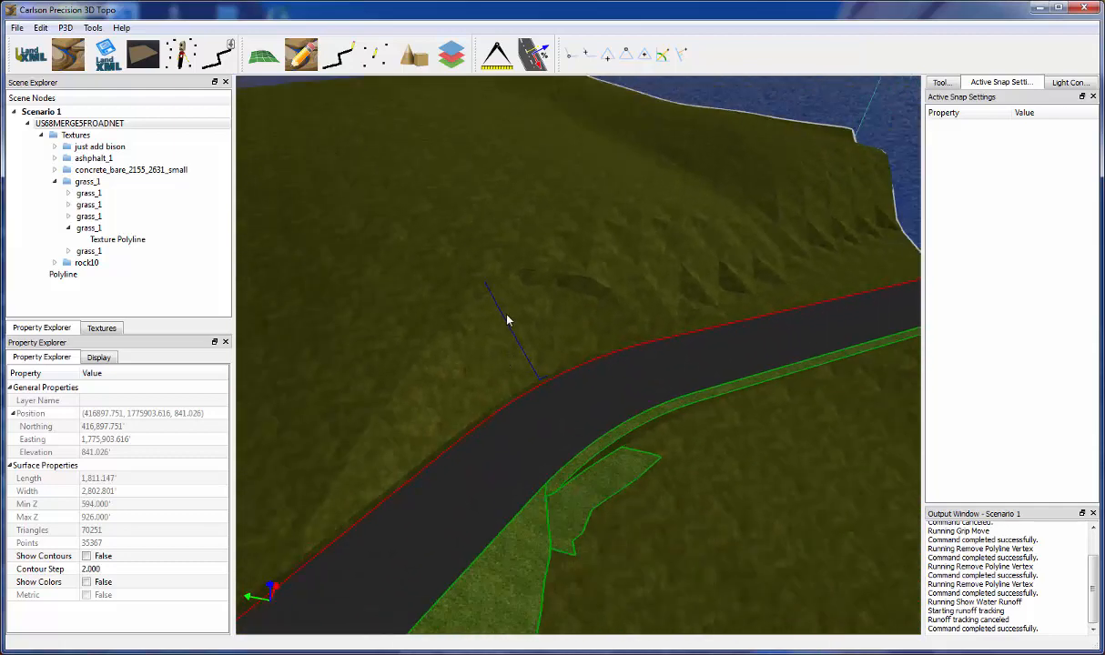
middle_drag(516, 358, 382, 367)
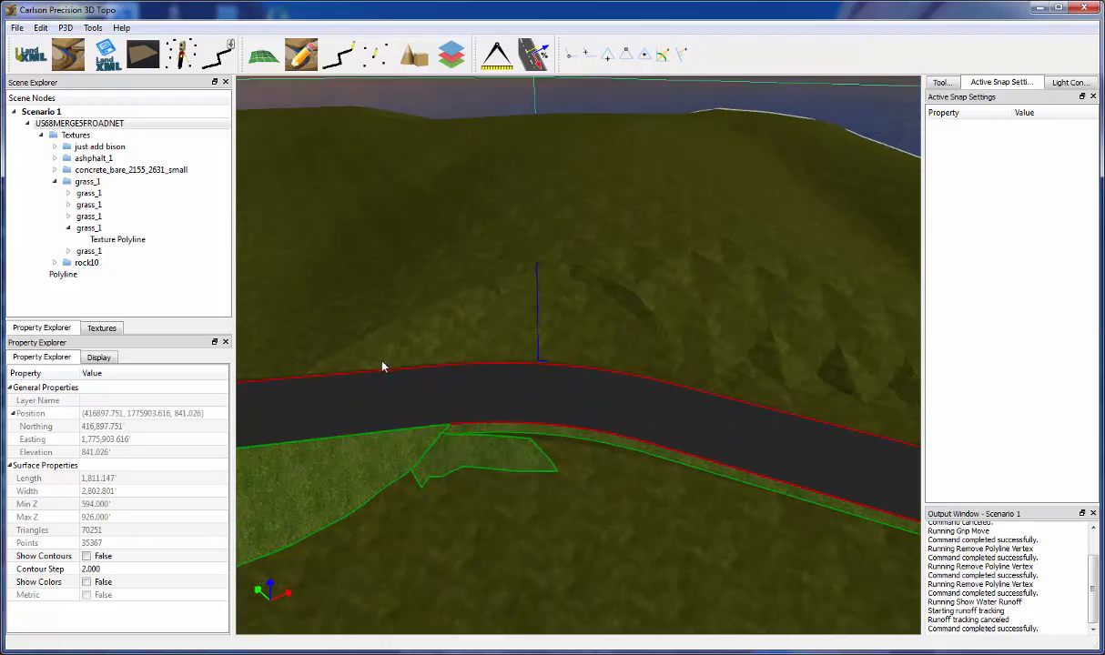
right_click(483, 327)
click(518, 360)
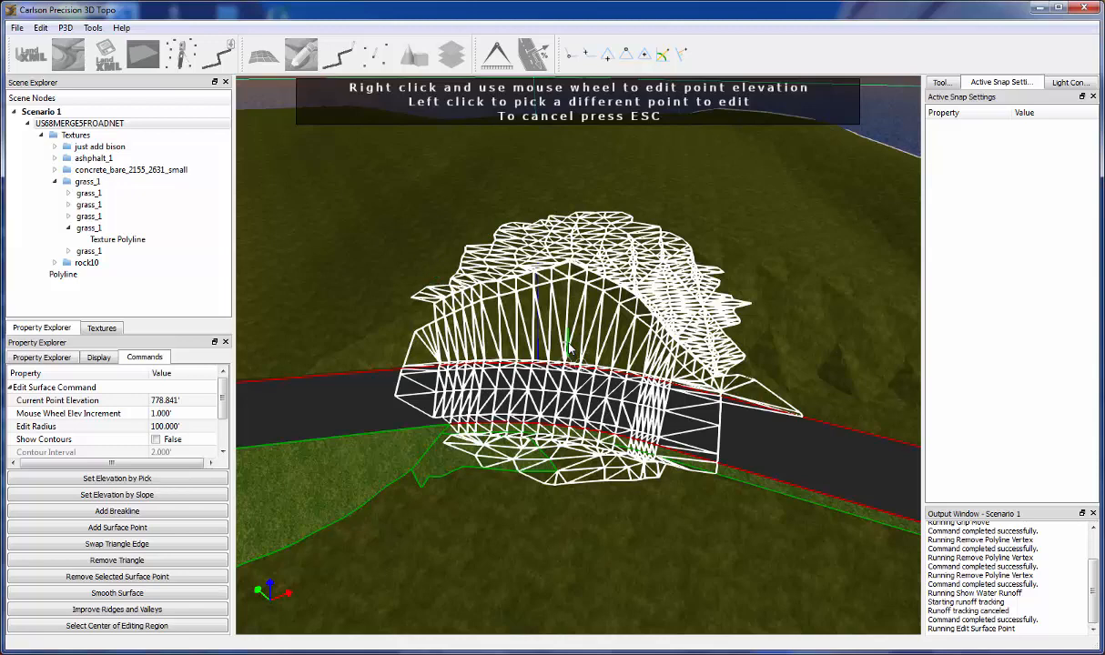
key(Escape)
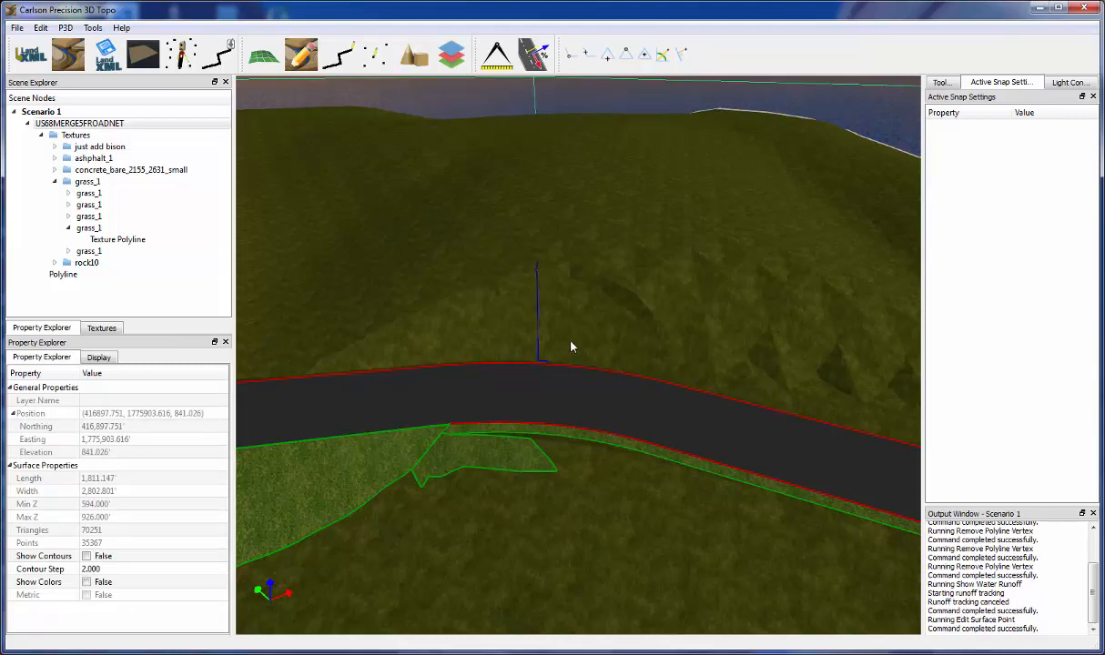
Start Edit Surface beside the road at the rock patch's tip and remove the stray surface point at that corner.
middle_drag(581, 334, 602, 341)
mouse_move(491, 346)
middle_down()
mouse_move(489, 335)
mouse_move(535, 333)
middle_up()
scroll(481, 381, up, 5)
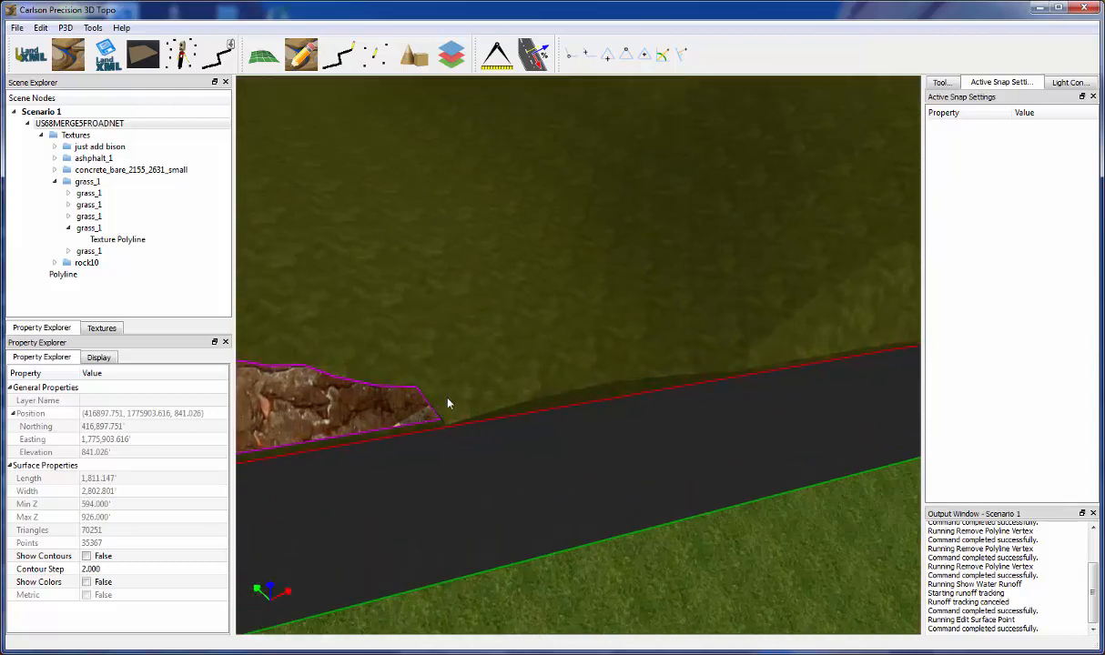
middle_drag(447, 414, 556, 448)
right_click(517, 516)
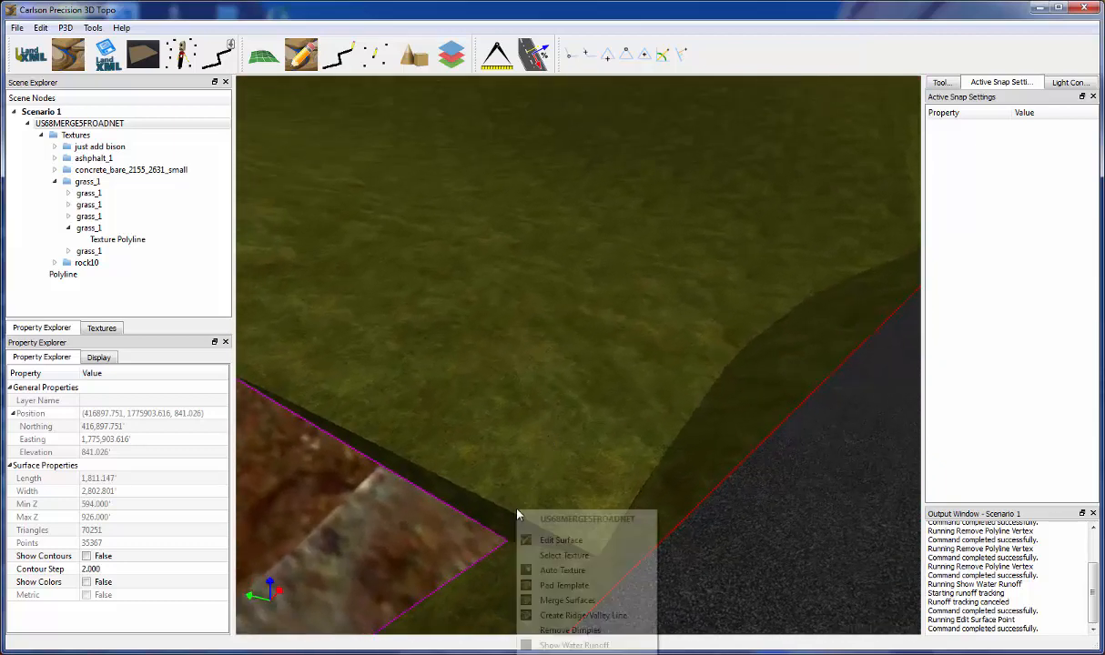
click(561, 540)
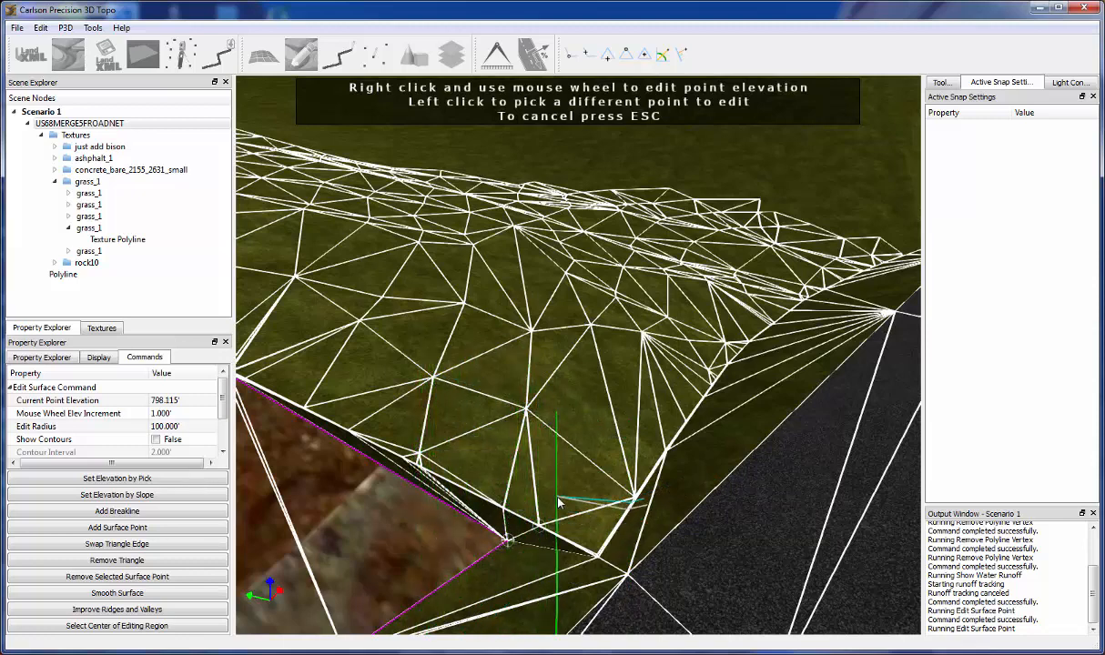
middle_drag(561, 505, 659, 485)
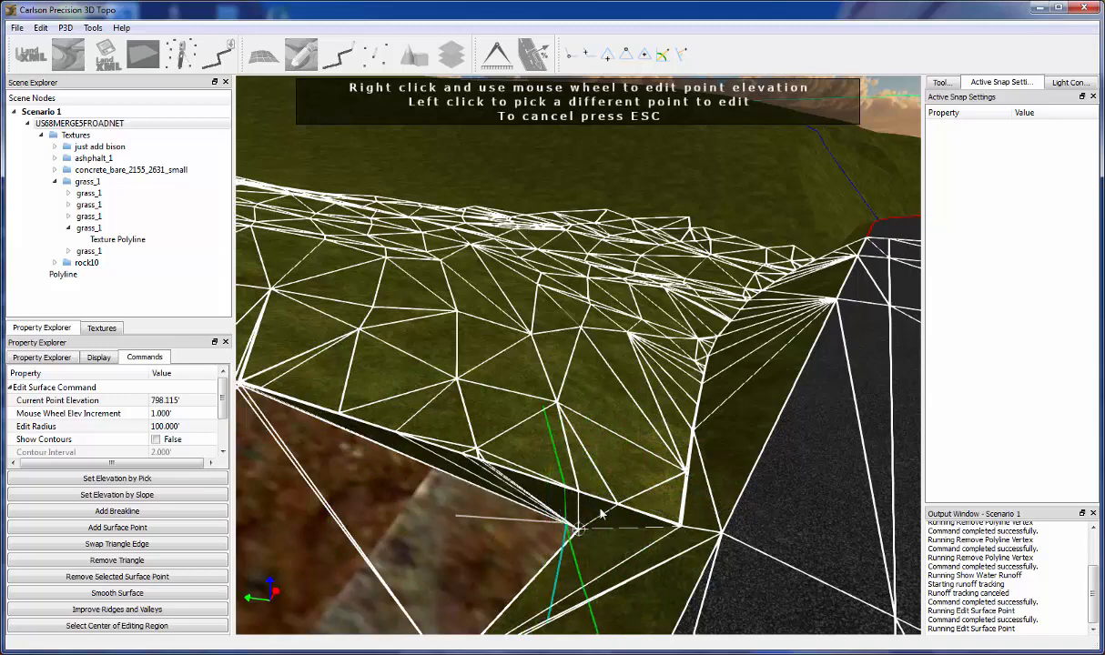
mouse_move(592, 514)
middle_down()
mouse_move(608, 501)
mouse_move(587, 496)
middle_up()
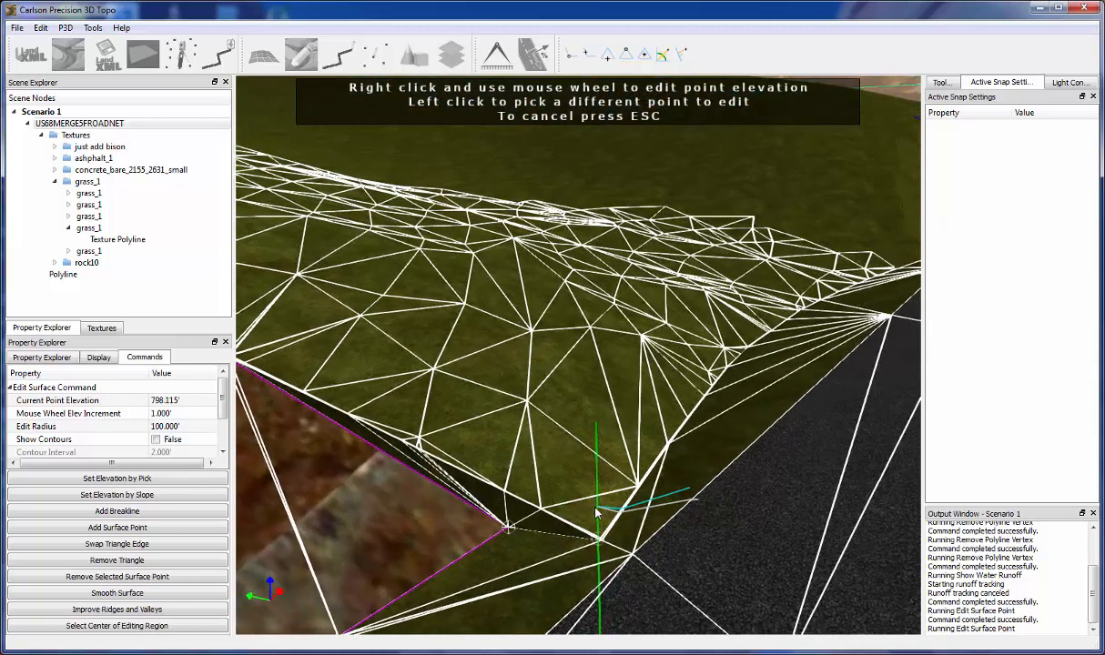
scroll(503, 492, up, 2)
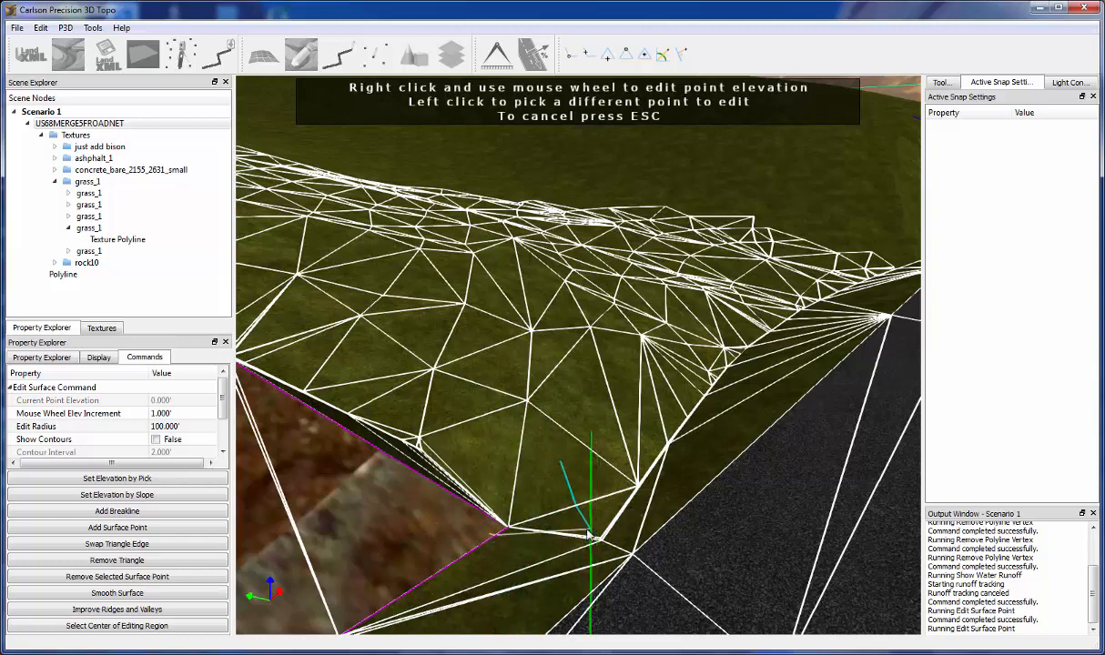
Remove the low surface point beneath the grass along the rock patch's upper edge, close to its tip.
scroll(414, 451, up, 2)
middle_drag(400, 455, 406, 491)
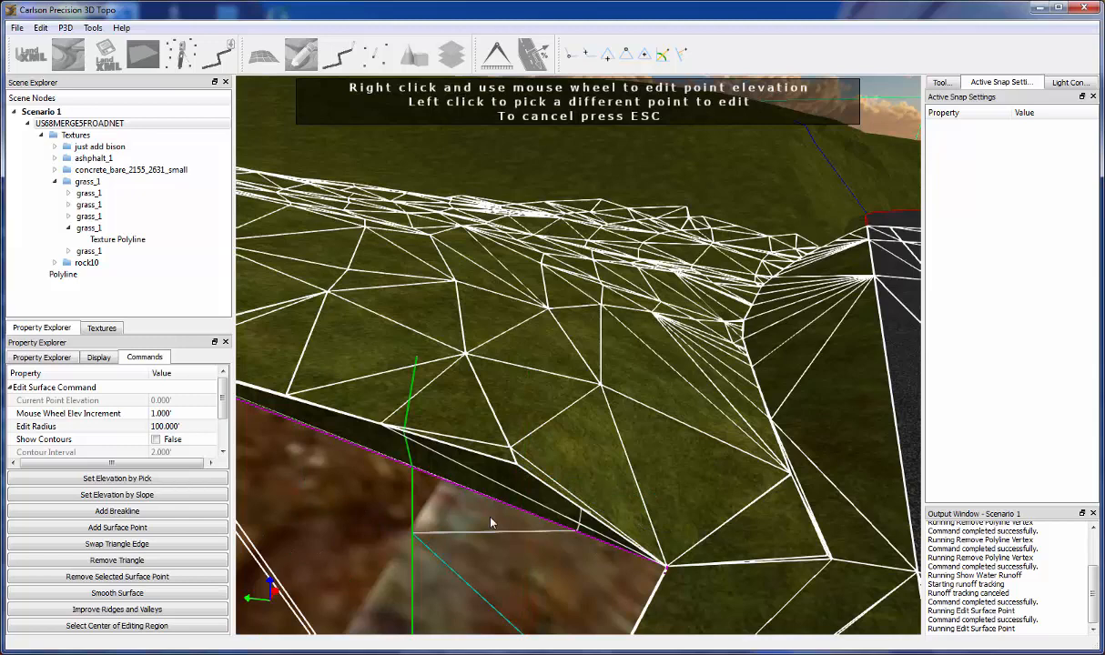
click(516, 465)
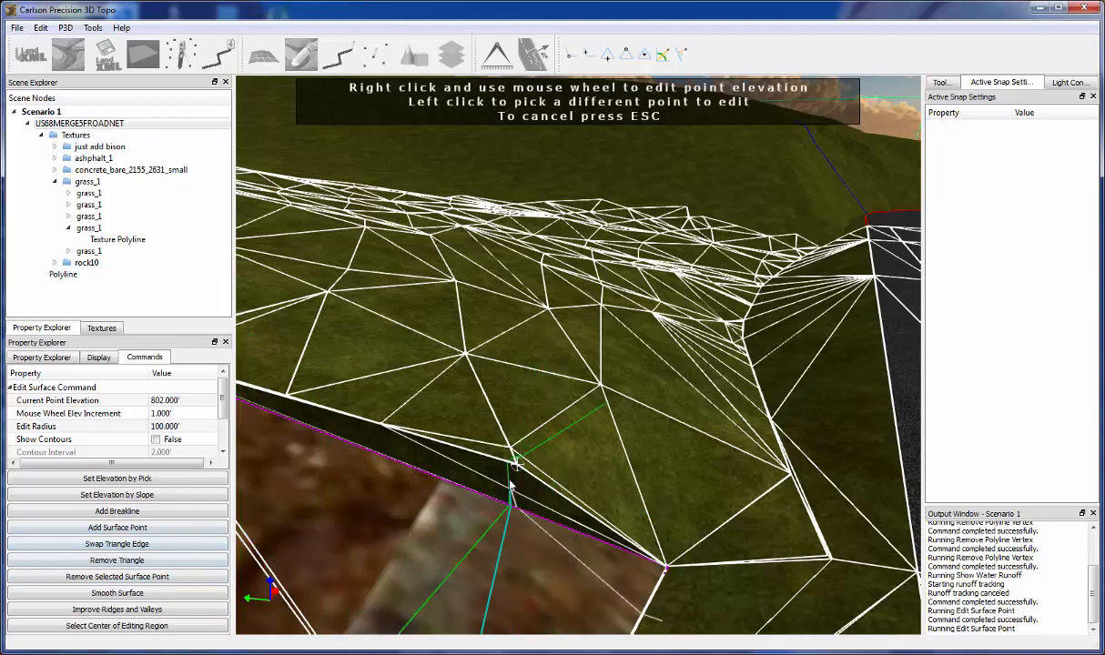
key(Delete)
middle_drag(506, 476, 545, 484)
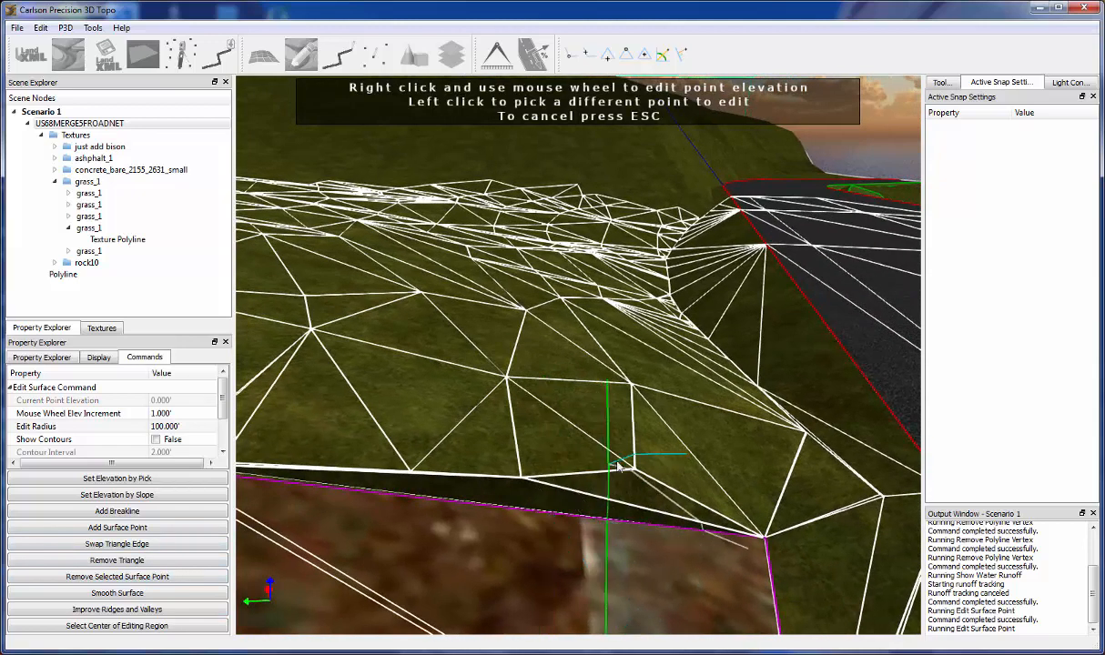
Select the surface point above the rock patch's edge near its tip and set Mouse Wheel Elev Increment to 0.250'.
click(635, 468)
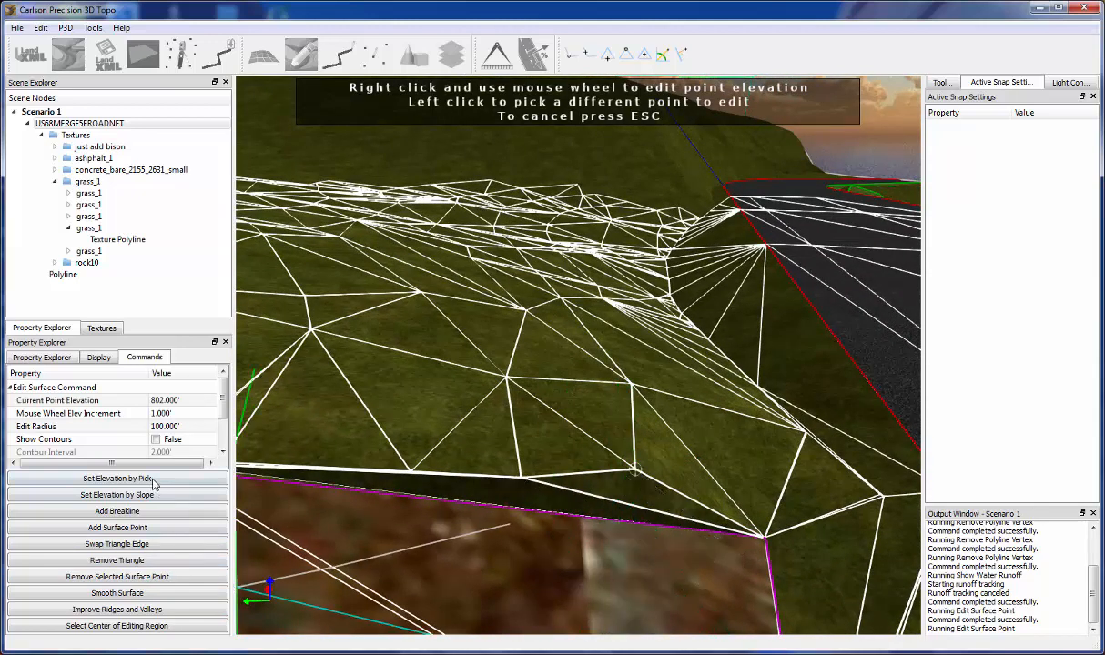
click(186, 415)
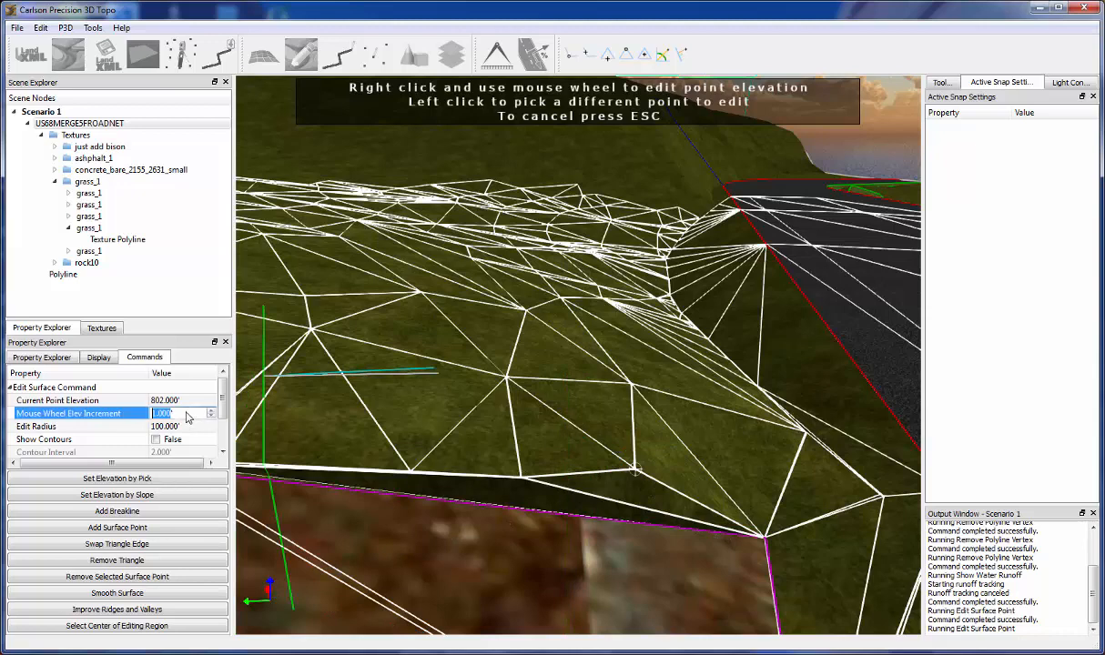
text(0.2)
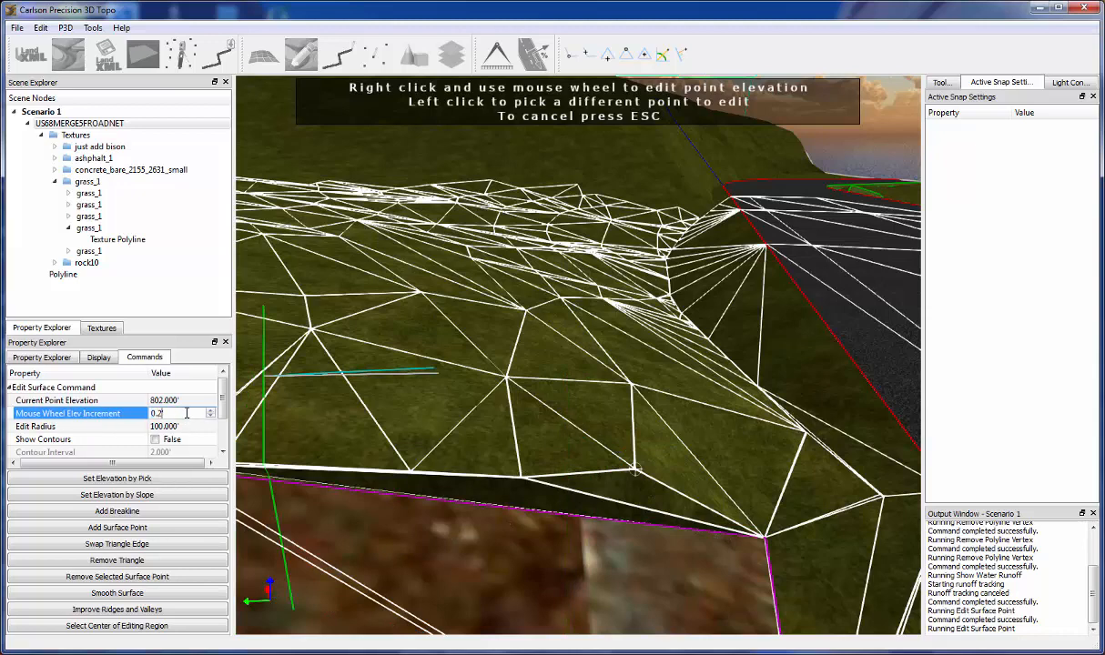
text(50')
click(636, 466)
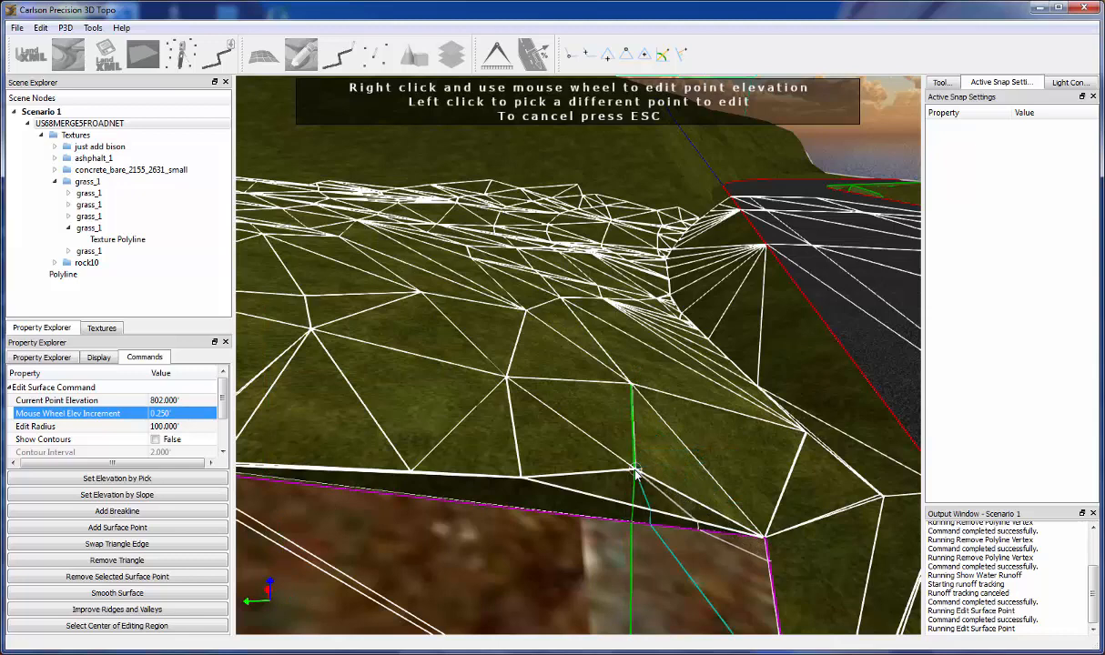
Try lowering and raising the selected surface point between 800.5' and 801.75' in 0.25' increments.
drag(635, 470, 640, 470)
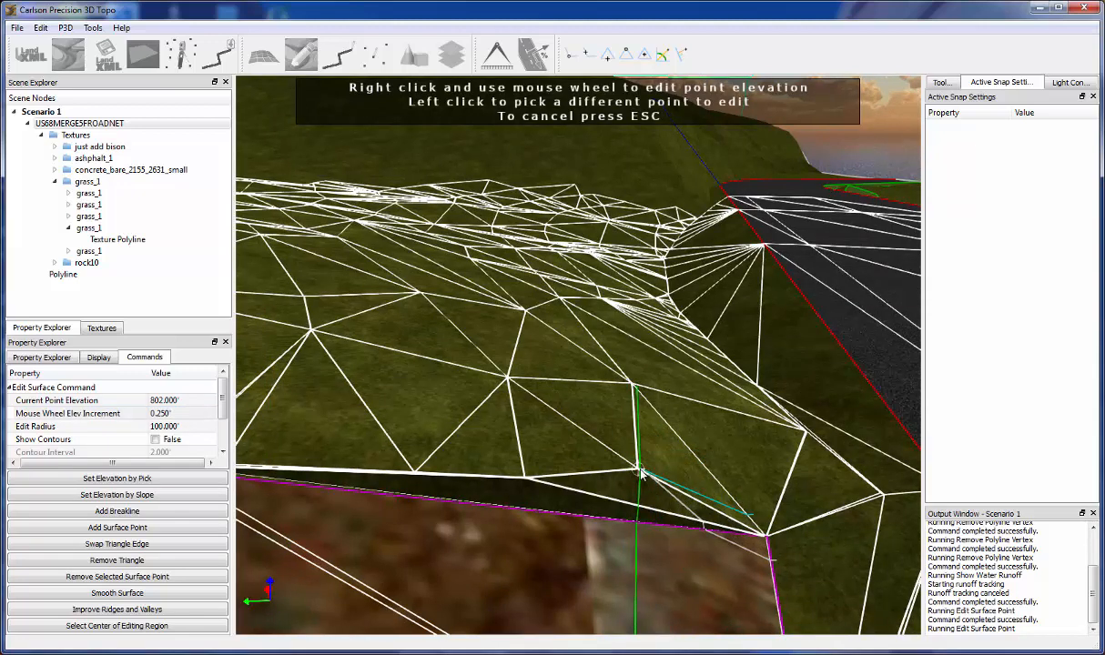
scroll(641, 473, down, 2)
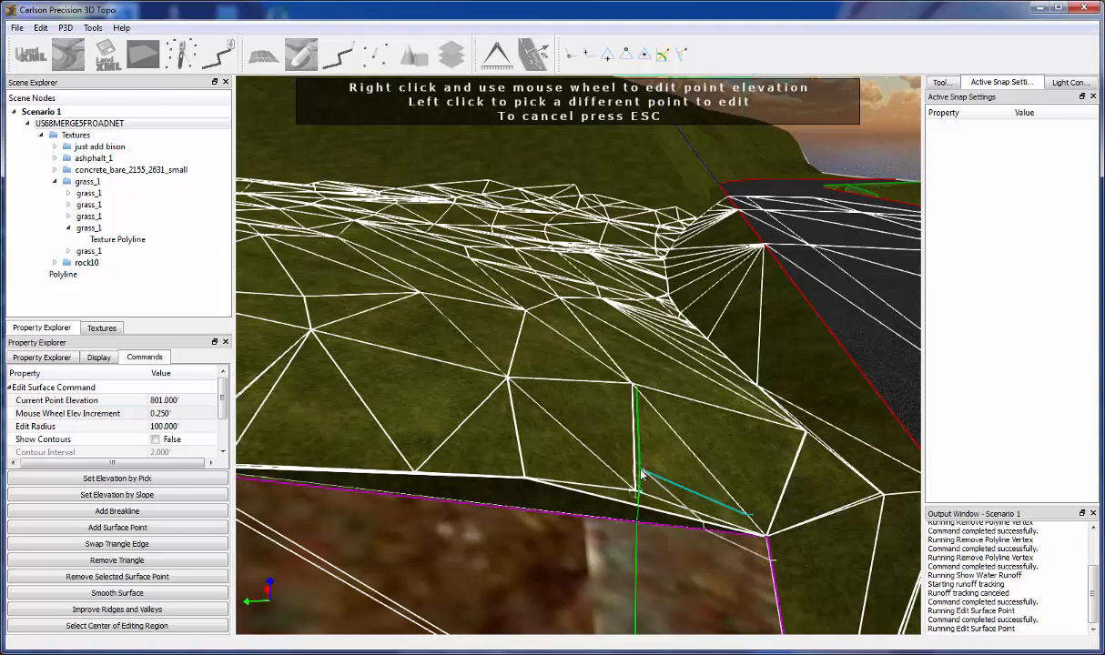
scroll(641, 473, up, 3)
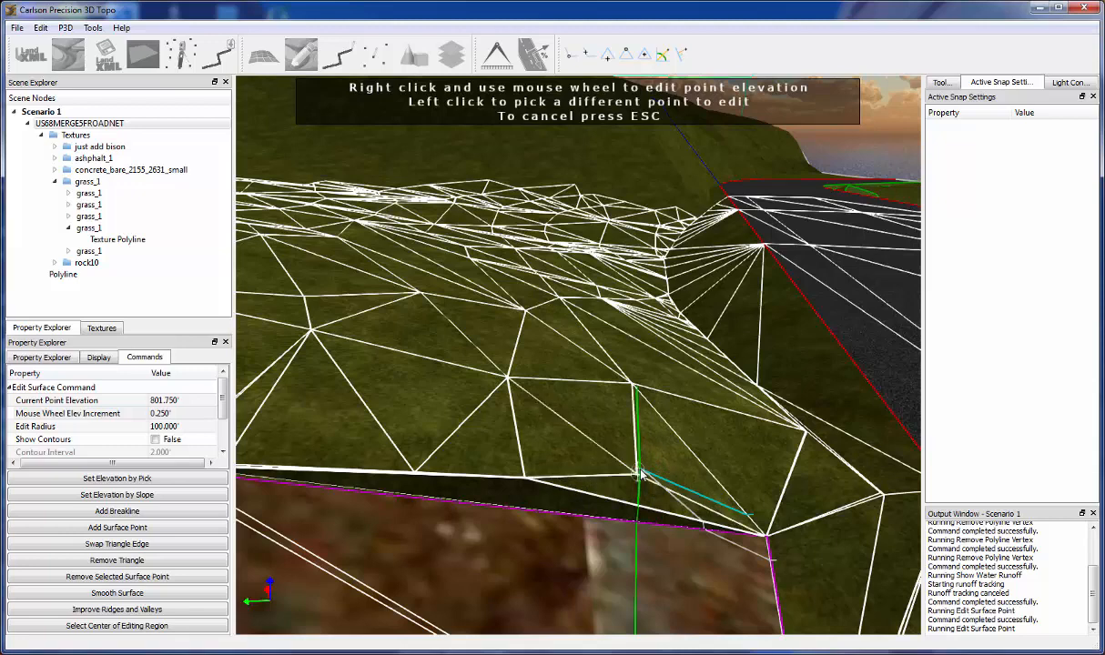
scroll(641, 472, down, 3)
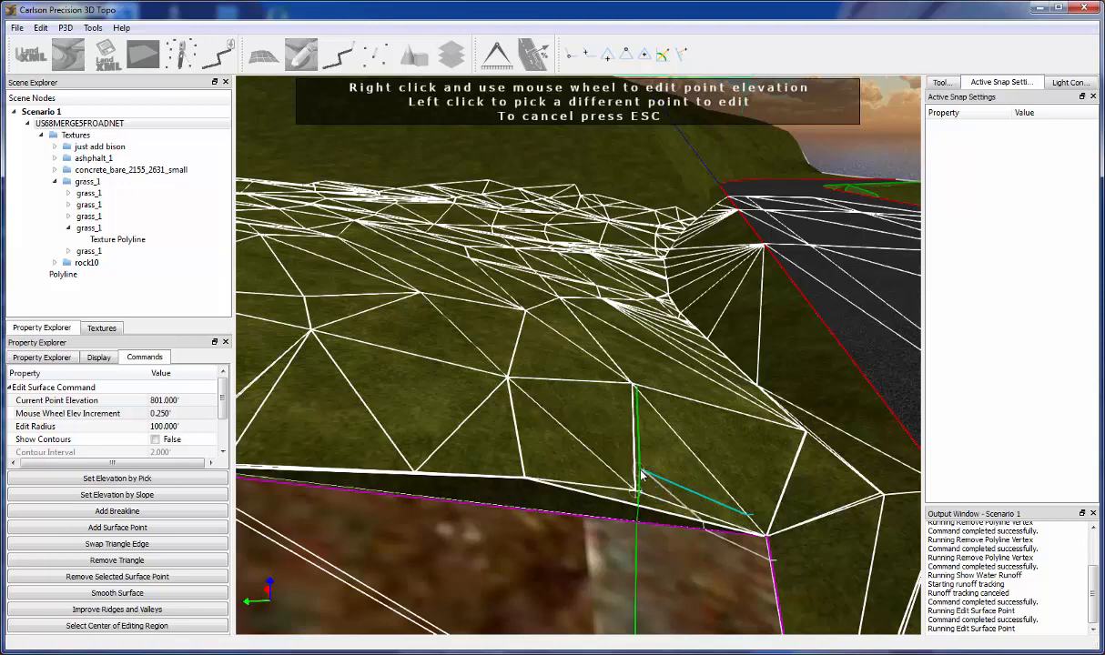
scroll(641, 472, down, 2)
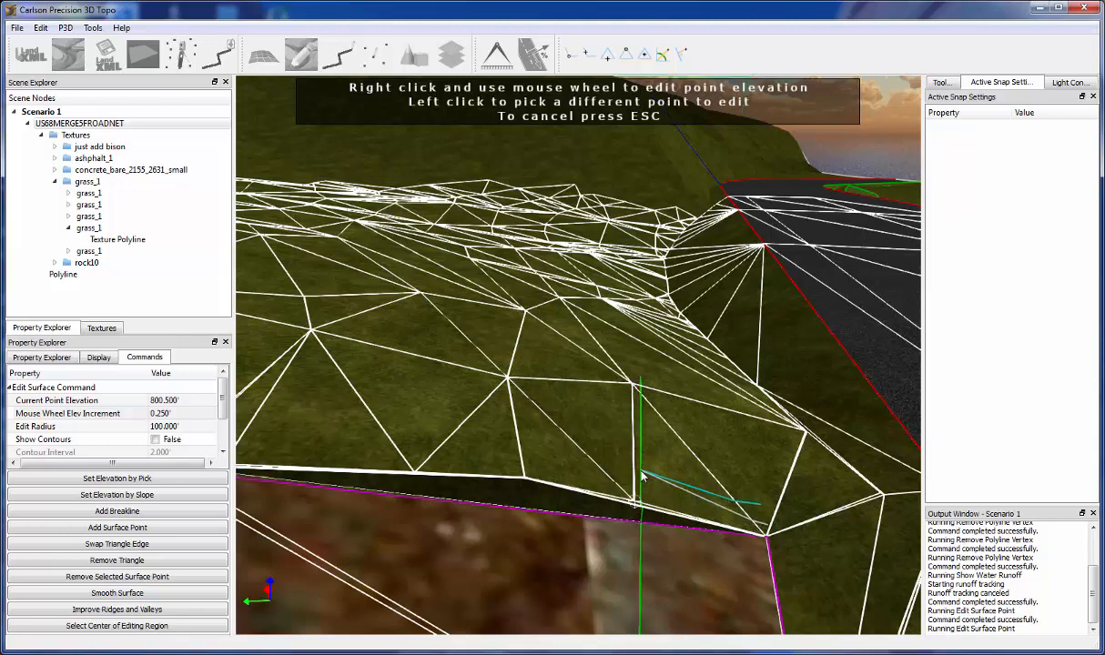
scroll(641, 474, up, 5)
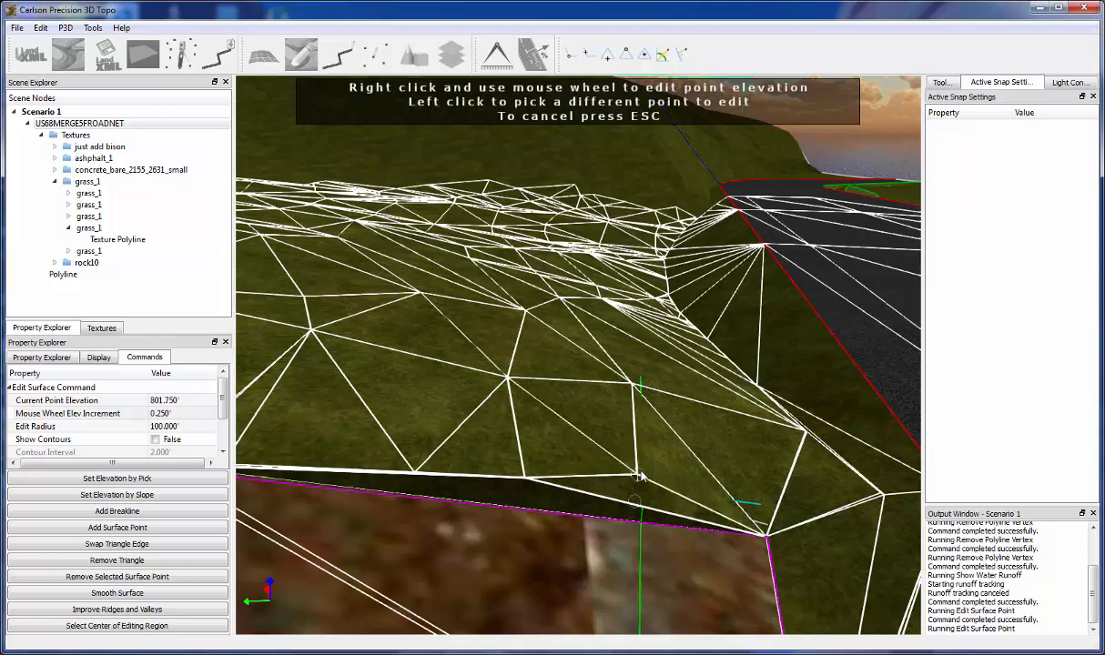
Set the selected surface point's elevation to exactly 802'.
click(187, 401)
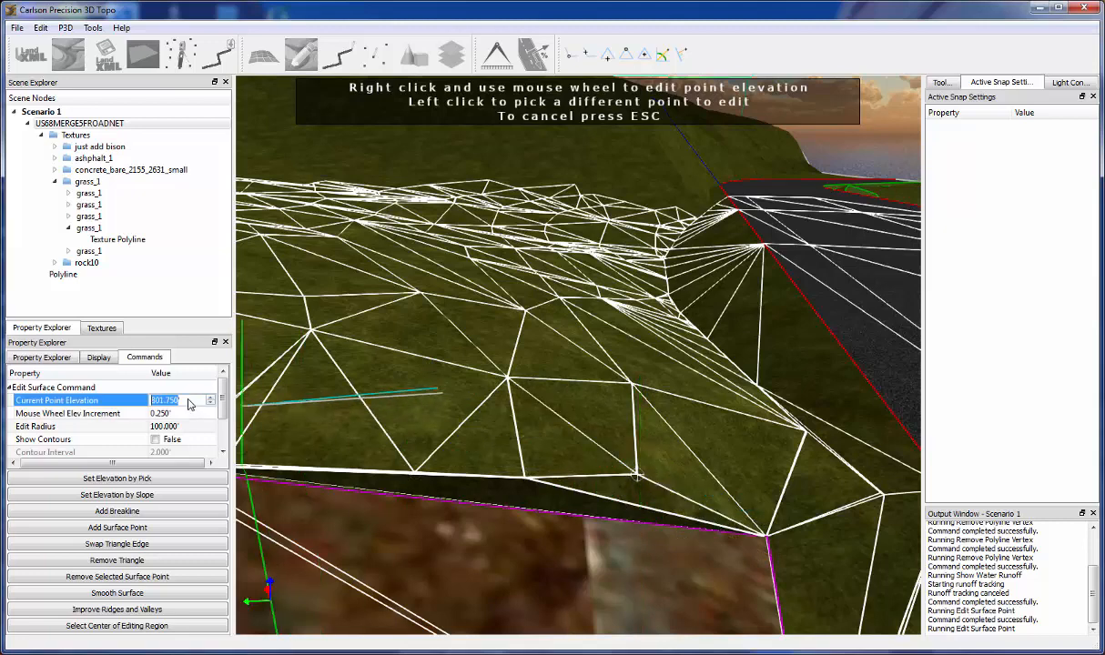
text(802)
key(Return)
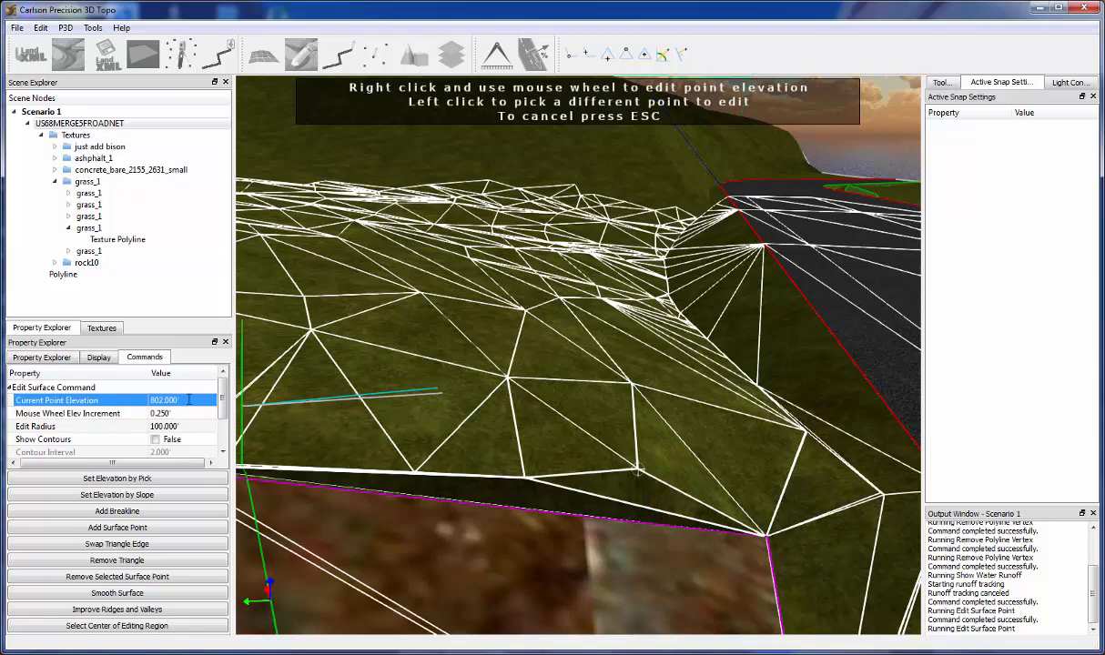
Show contours on the edited mesh and lower the selected surface point to 801.25'.
click(156, 440)
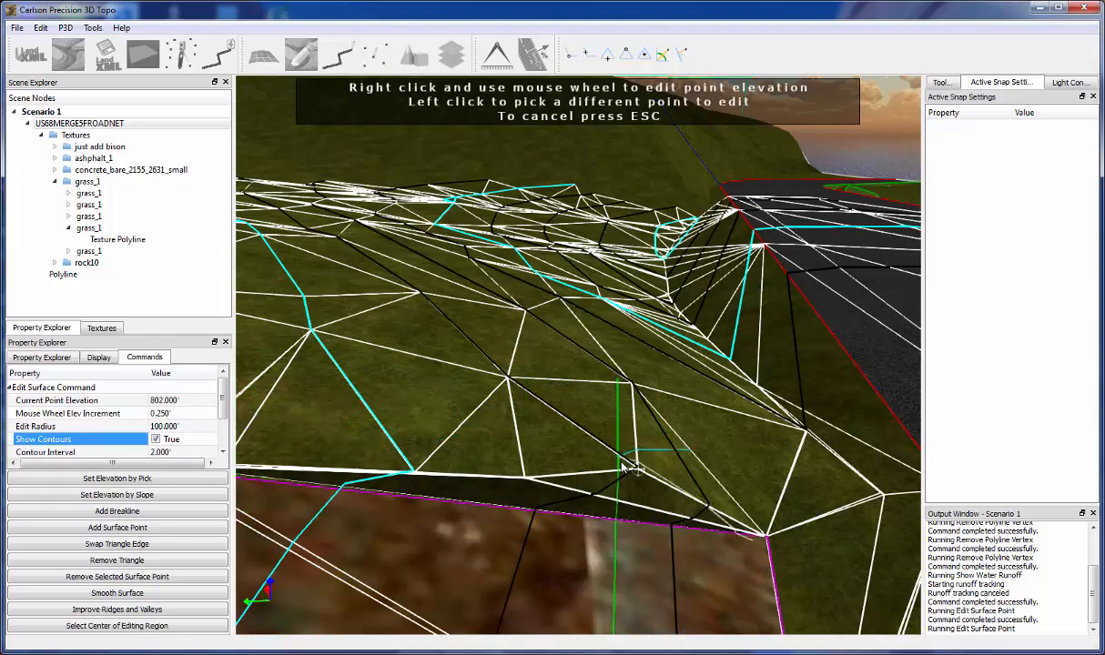
right_click(639, 473)
scroll(639, 472, up, 4)
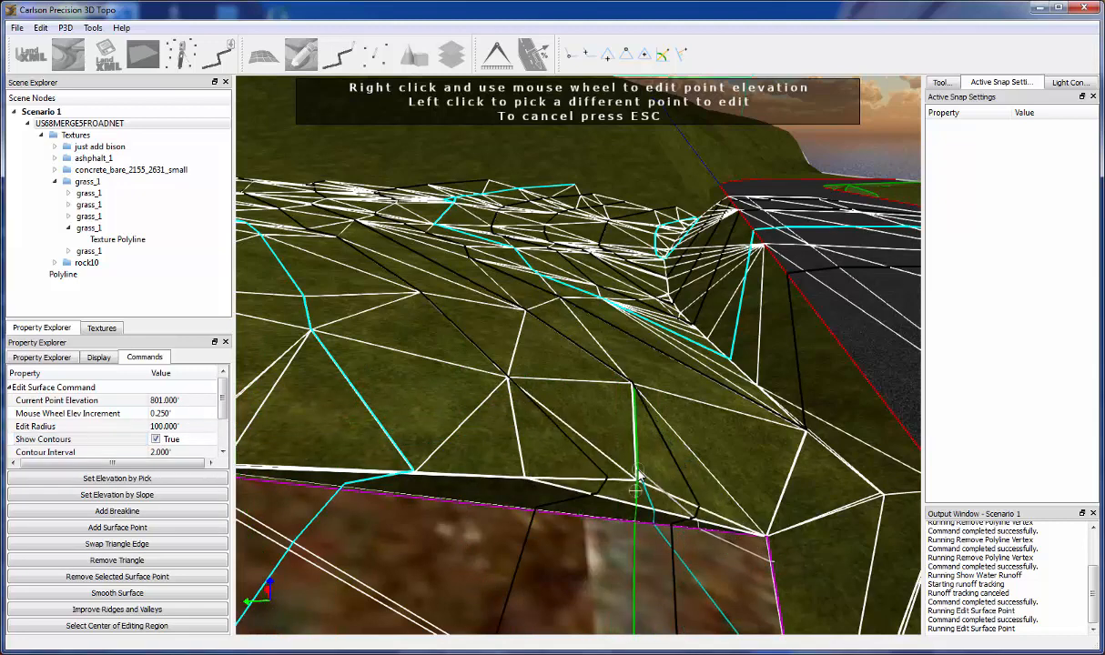
scroll(639, 472, down, 1)
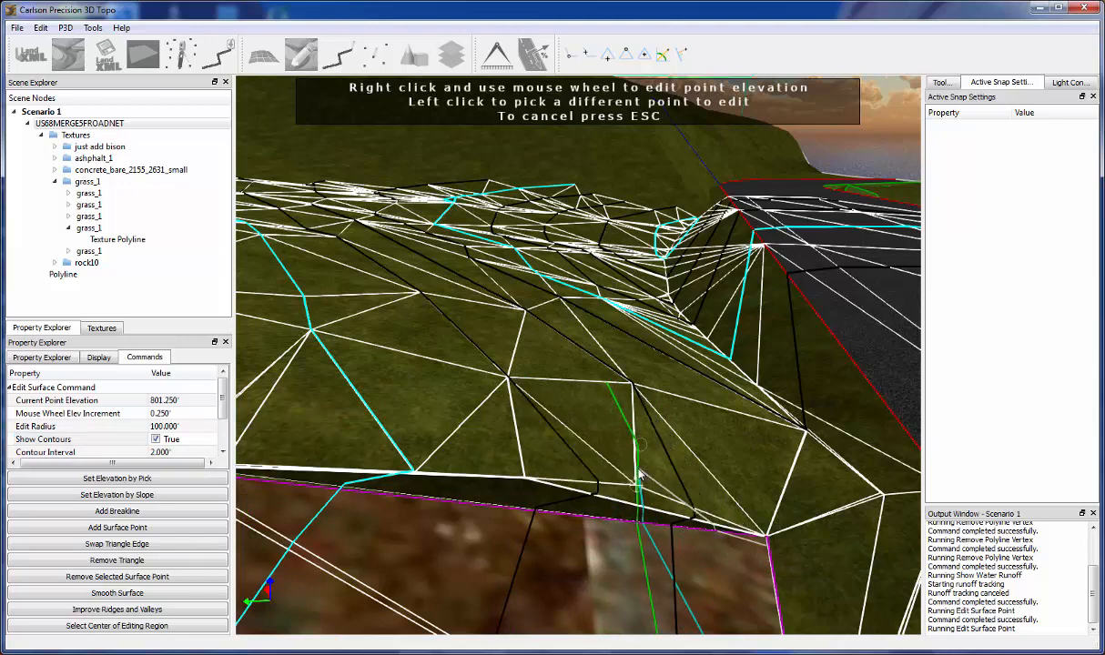
Remove the selected surface point and the neighbouring point that leave a gap along the rock patch's upper edge.
middle_drag(652, 479, 652, 526)
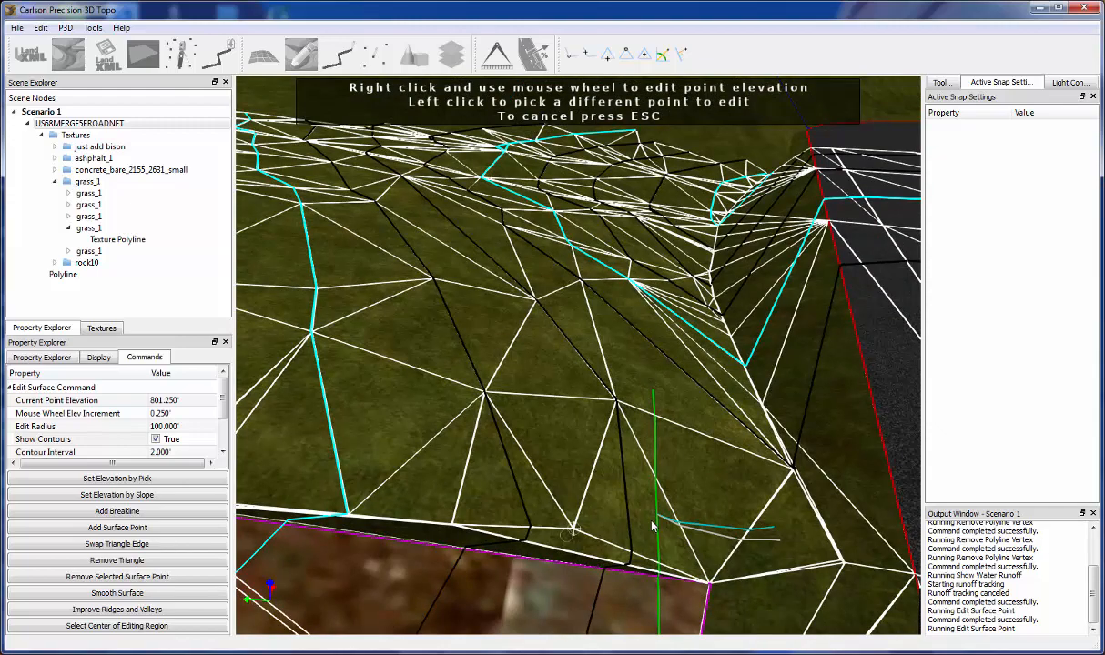
middle_drag(652, 526, 513, 398)
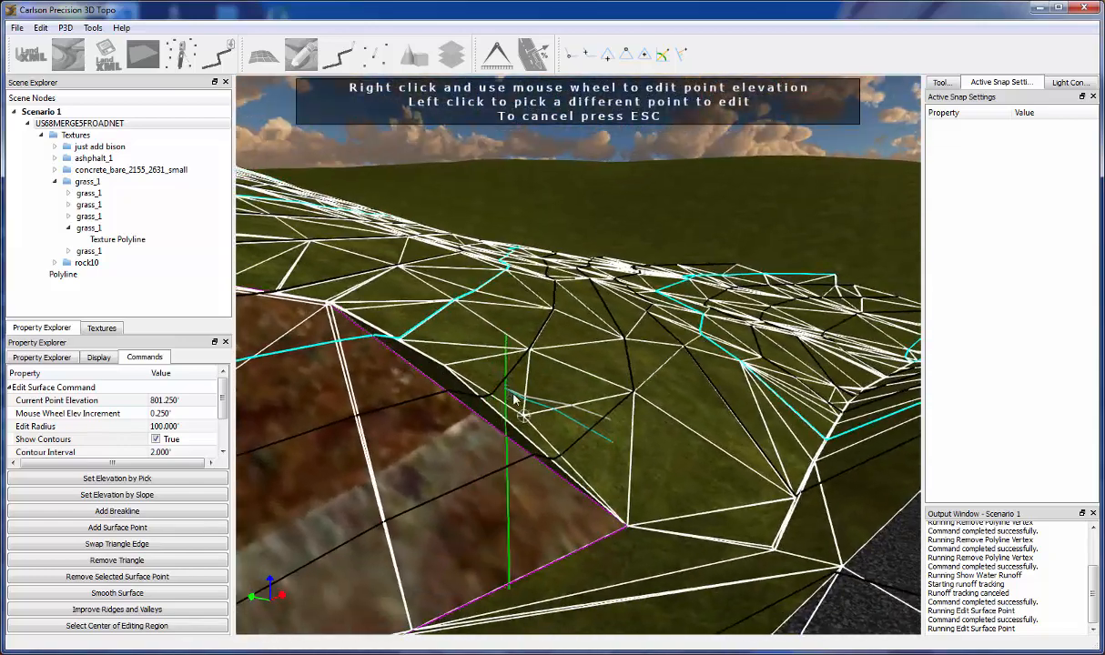
scroll(511, 399, up, 2)
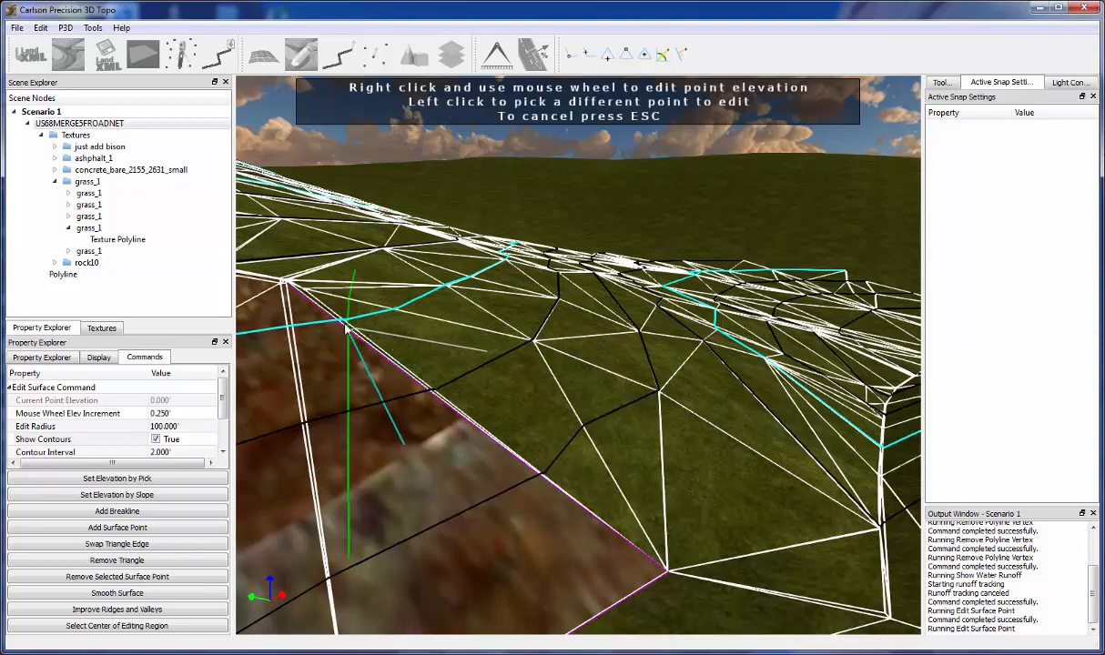
mouse_move(355, 338)
middle_down()
mouse_move(457, 393)
mouse_move(469, 374)
middle_up()
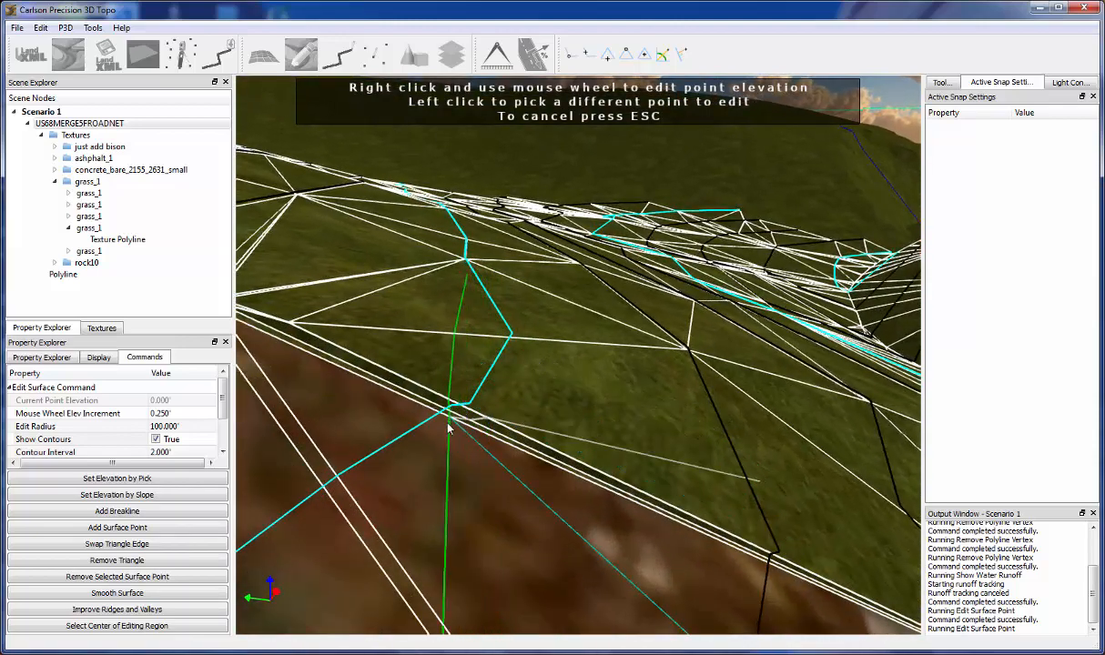
Swap the long triangle edge on the grass slope just above the rock patch, and leave the surface editing.
middle_drag(661, 577, 624, 564)
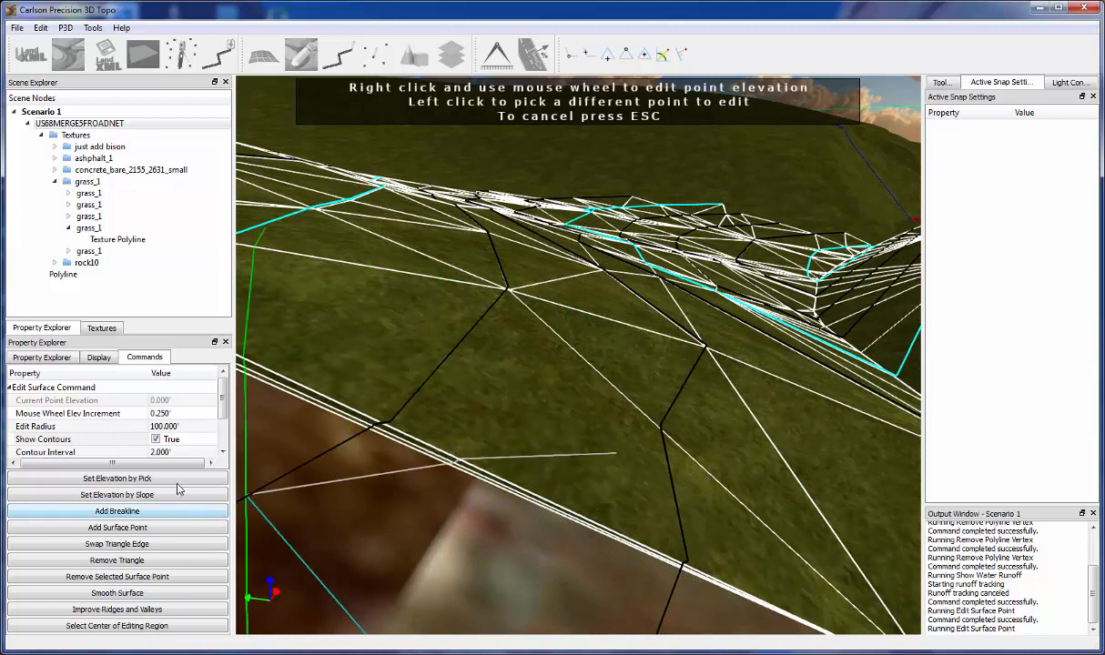
click(153, 544)
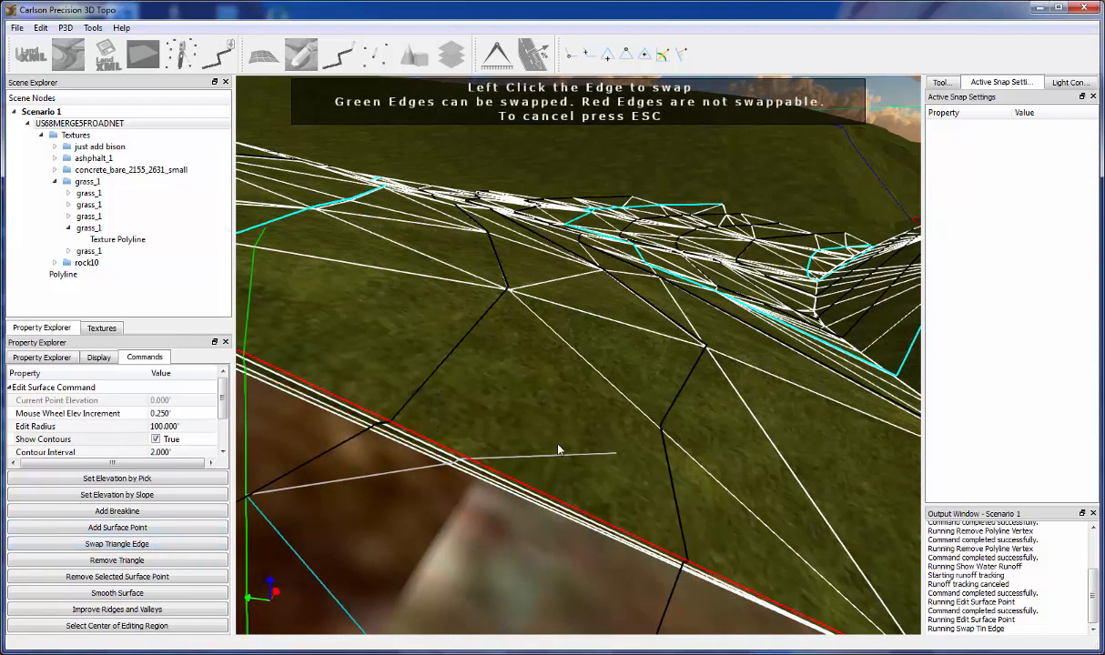
click(587, 385)
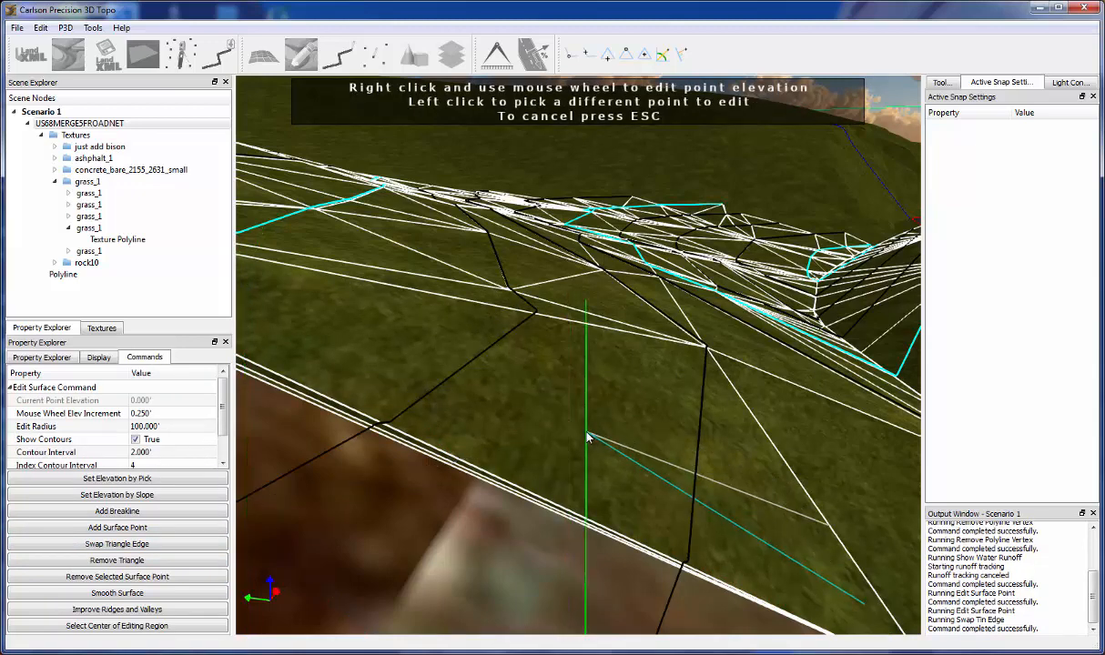
middle_drag(584, 432, 526, 409)
key(Escape)
Start editing the surface at the narrow end of the rock patch and set the edit radius to 500'.
scroll(535, 421, down, 1)
right_click(526, 411)
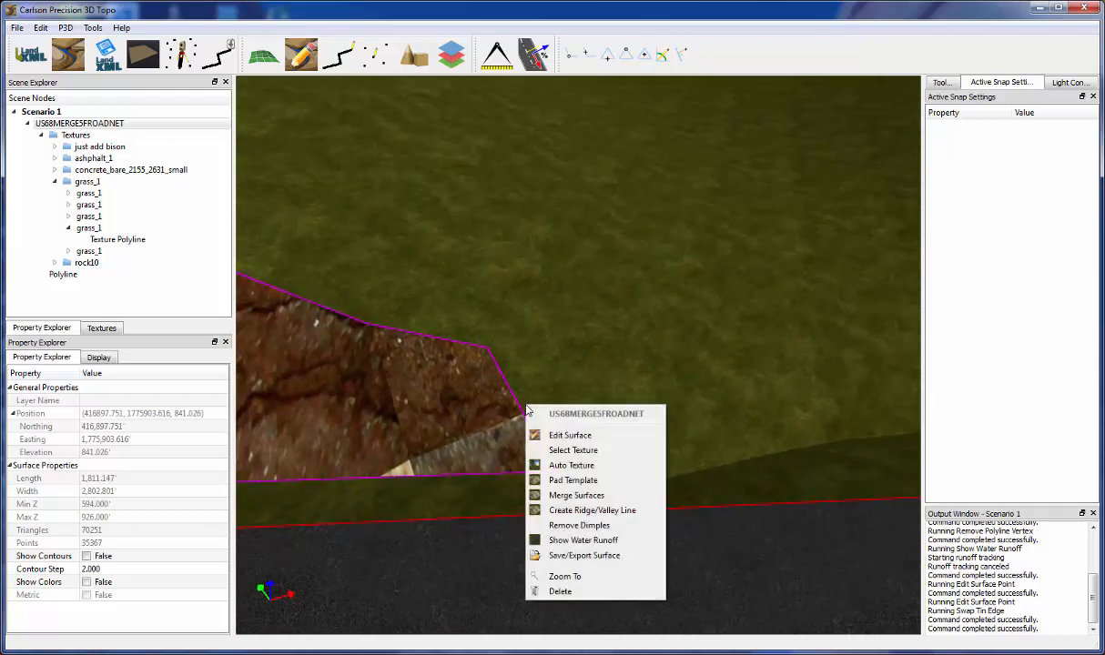
click(573, 434)
scroll(587, 444, down, 5)
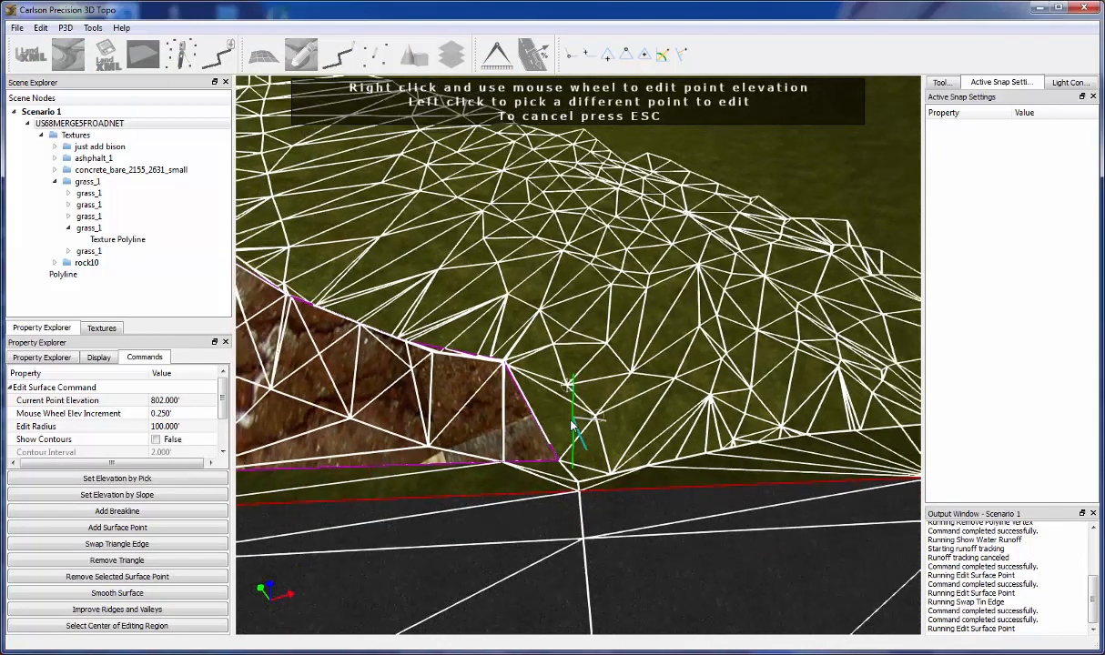
middle_drag(559, 455, 577, 415)
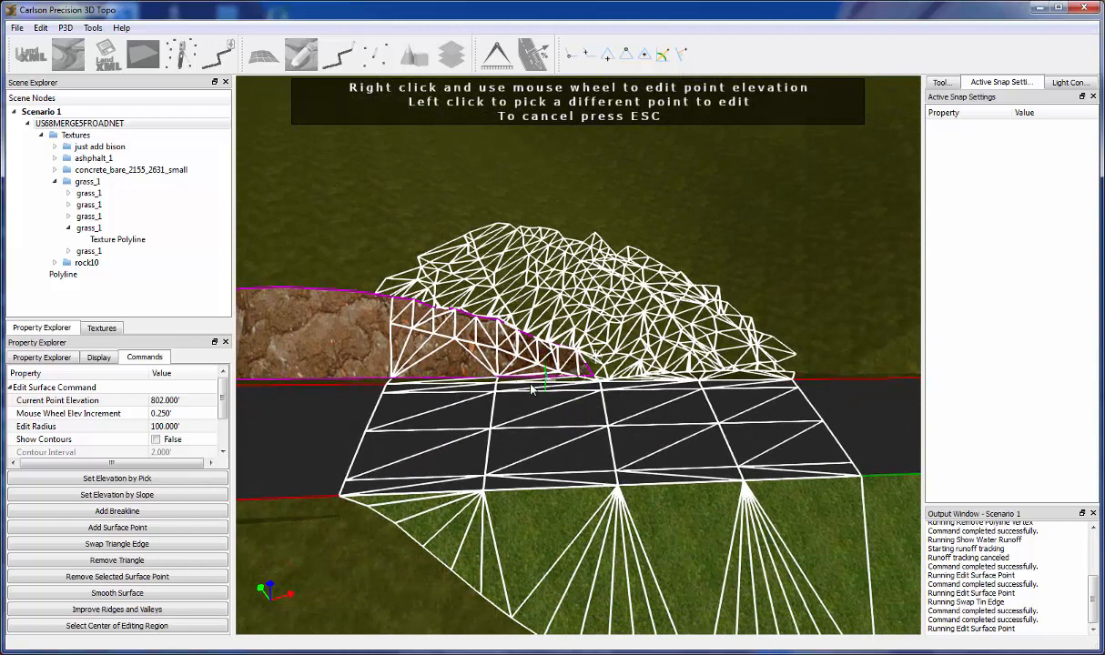
click(181, 427)
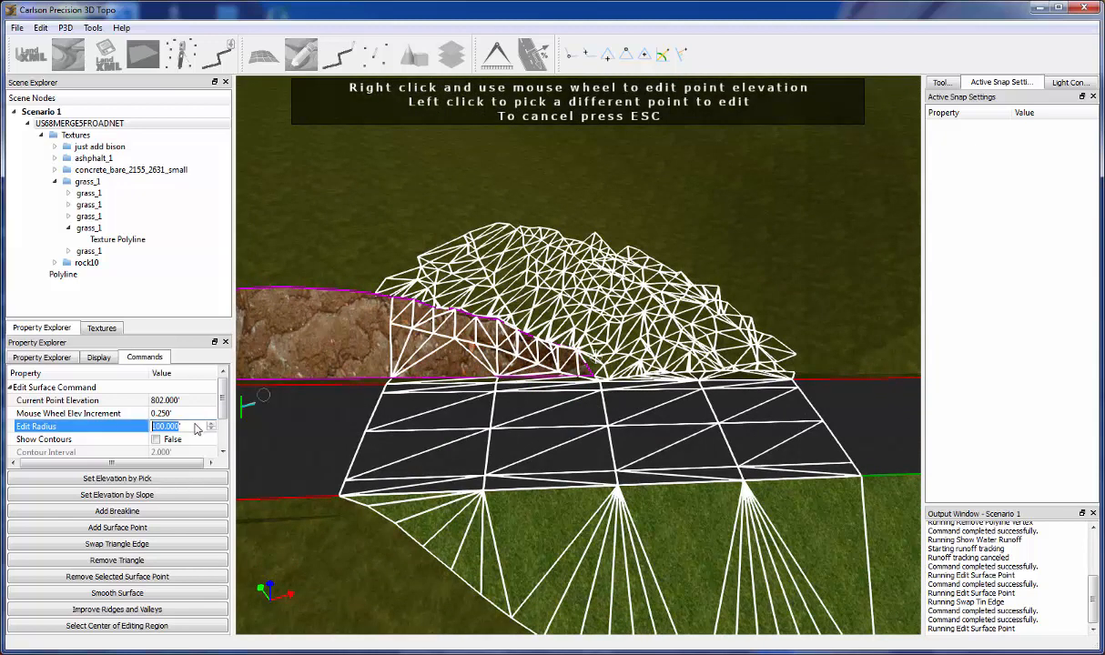
text(5)
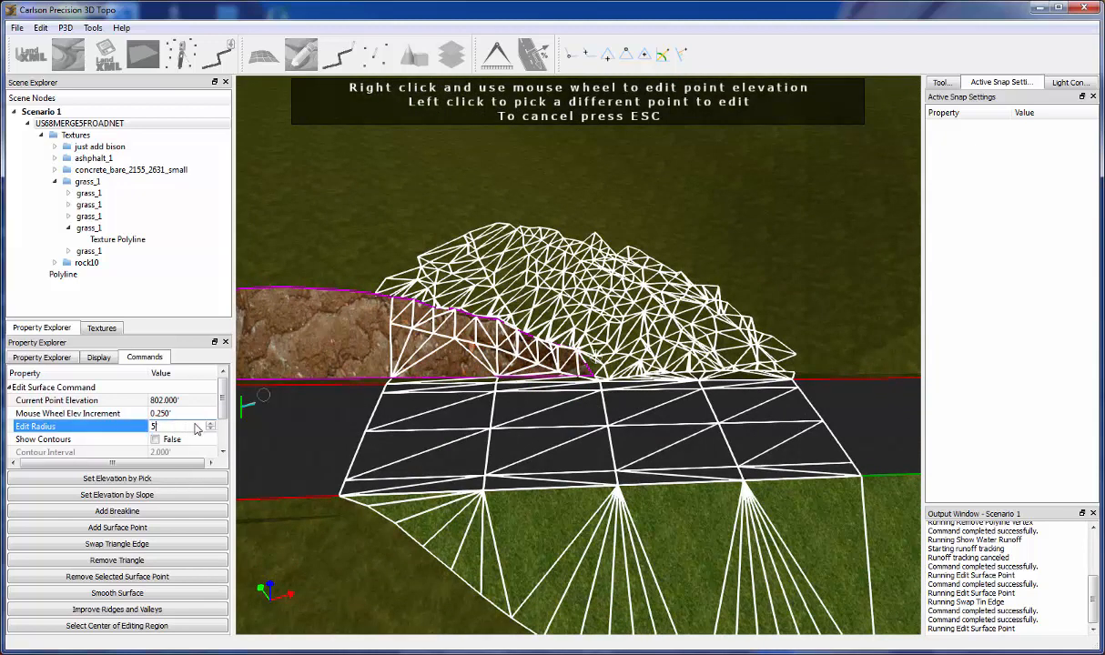
text(00)
key(Return)
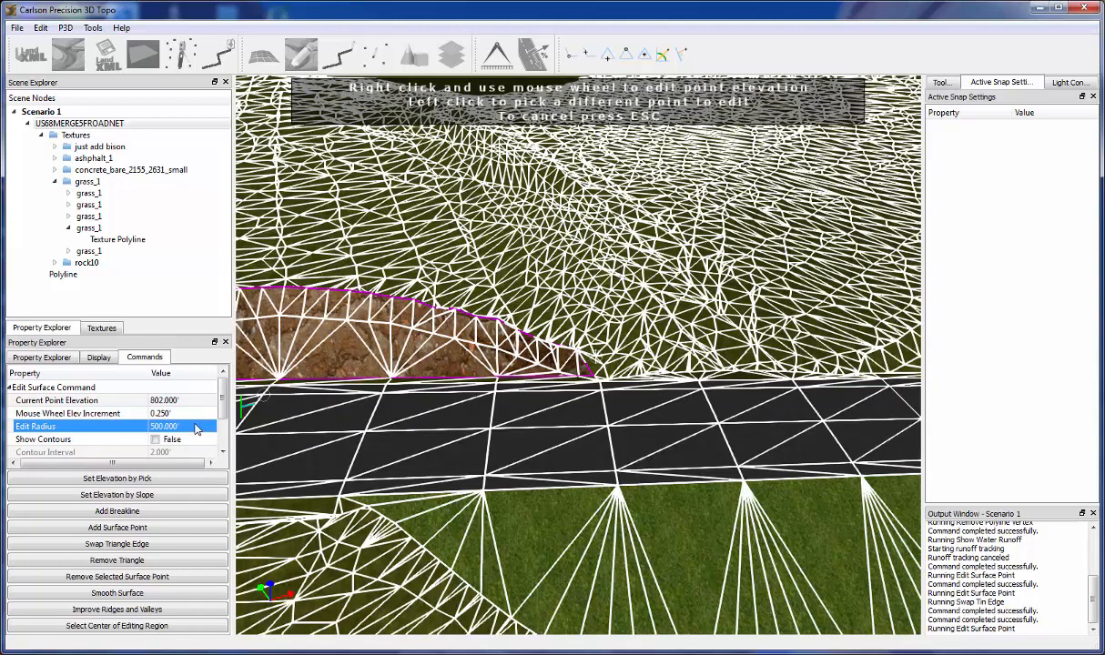
Reduce the edit radius of the surface editing region to 50'.
click(195, 427)
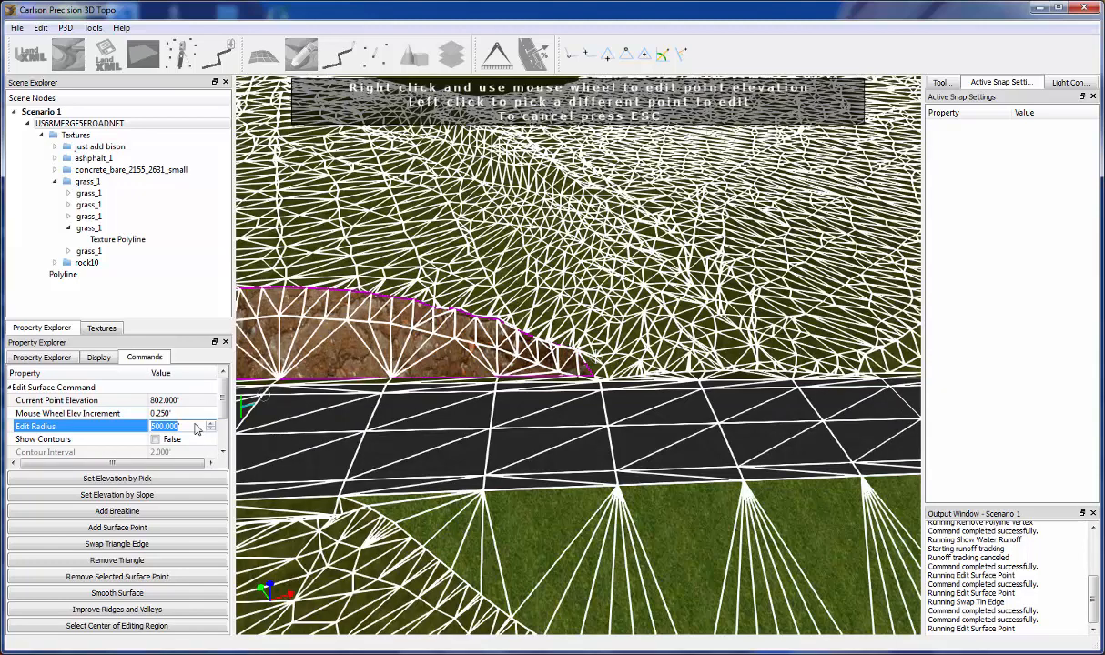
text(50)
key(Return)
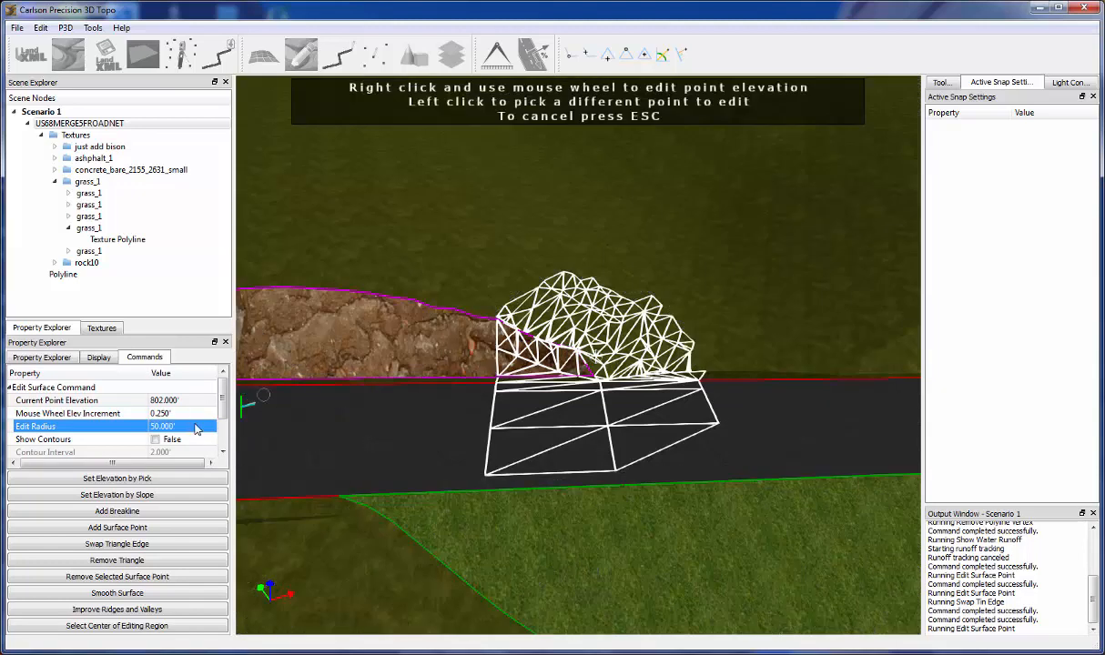
Recenter the editing region on the rock patch and again on the grass slope beyond its narrow end, and leave the surface editing.
click(142, 628)
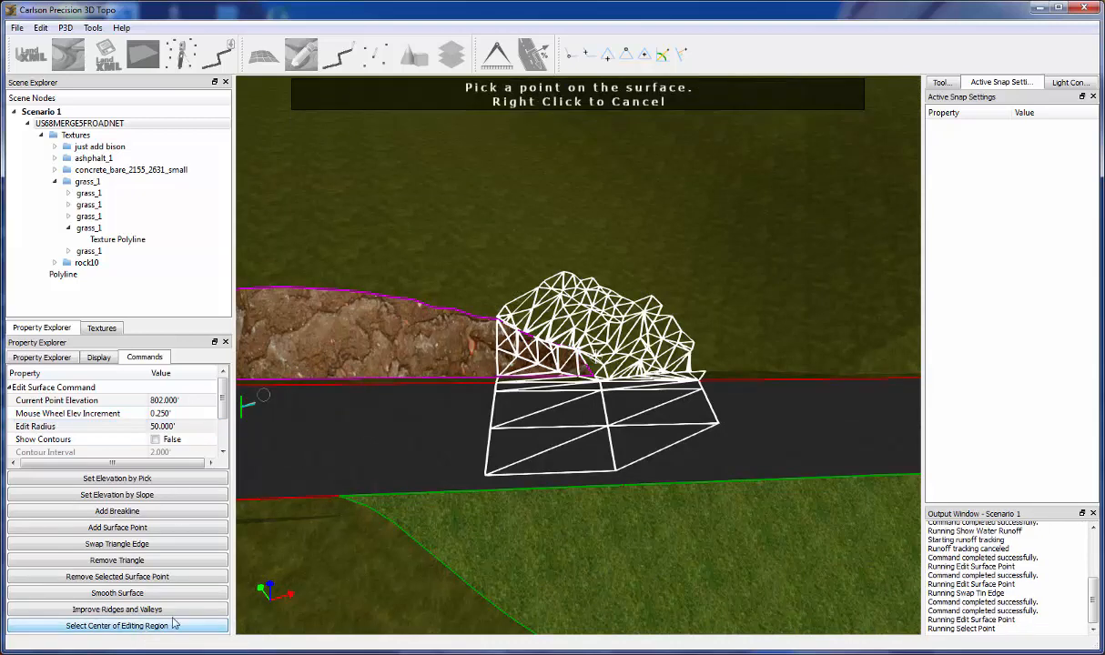
click(333, 318)
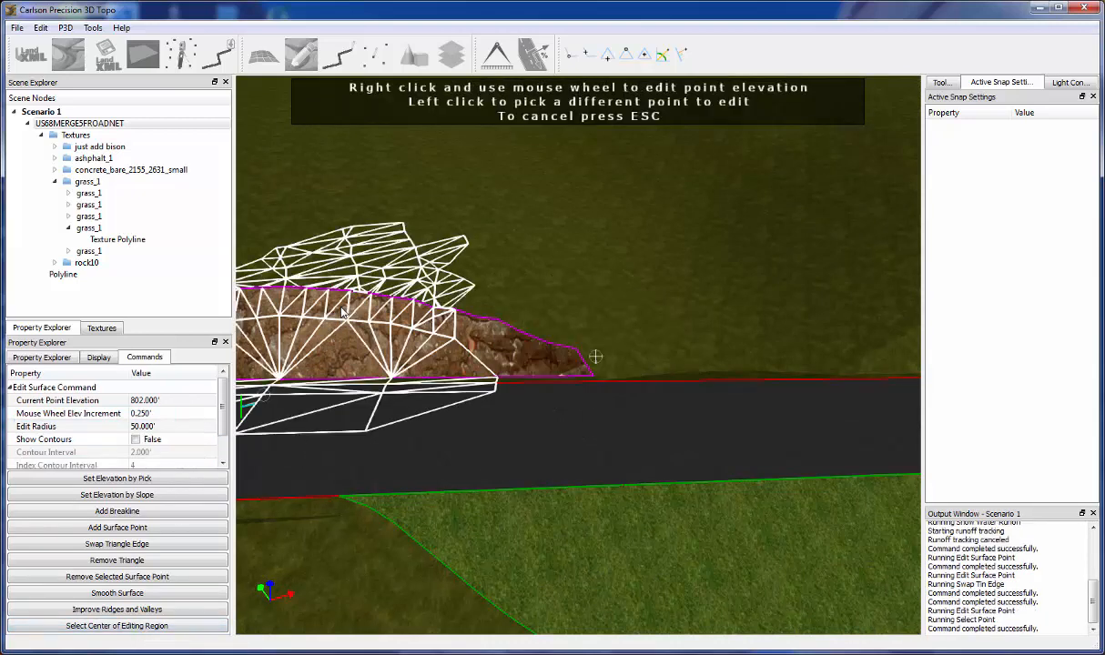
click(139, 627)
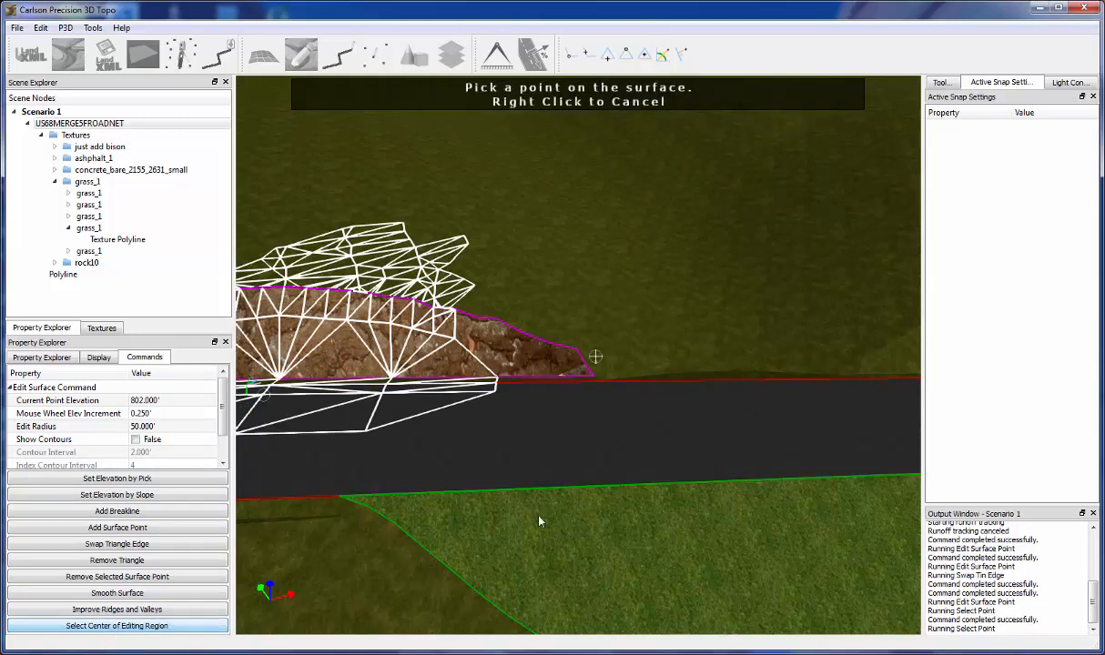
click(791, 334)
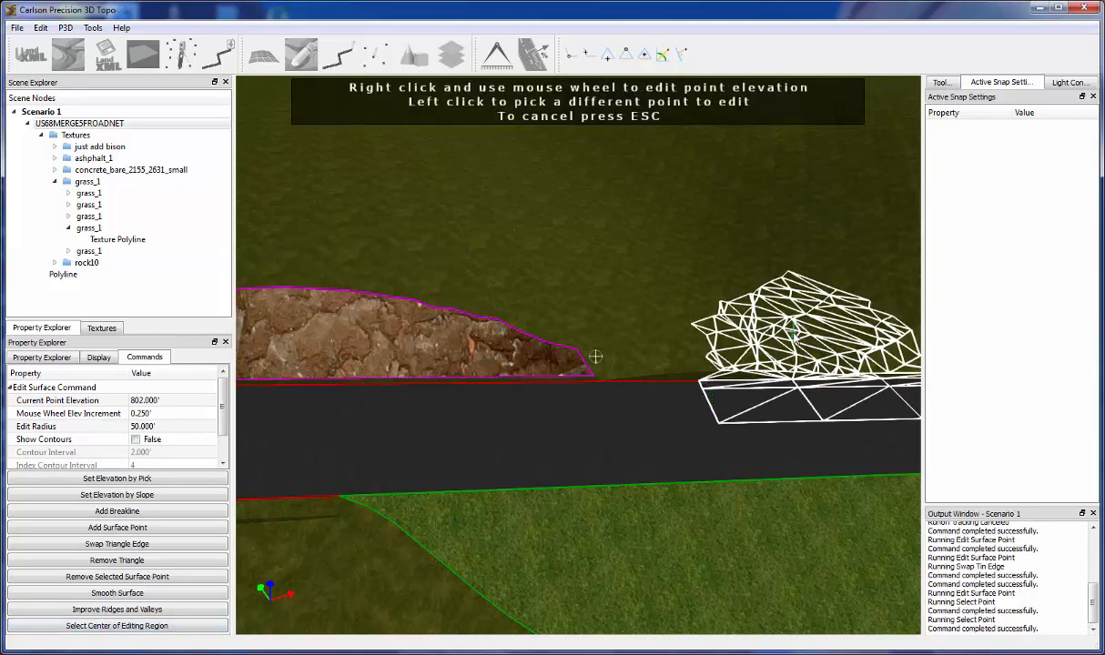
middle_drag(831, 386, 488, 389)
scroll(489, 388, up, 6)
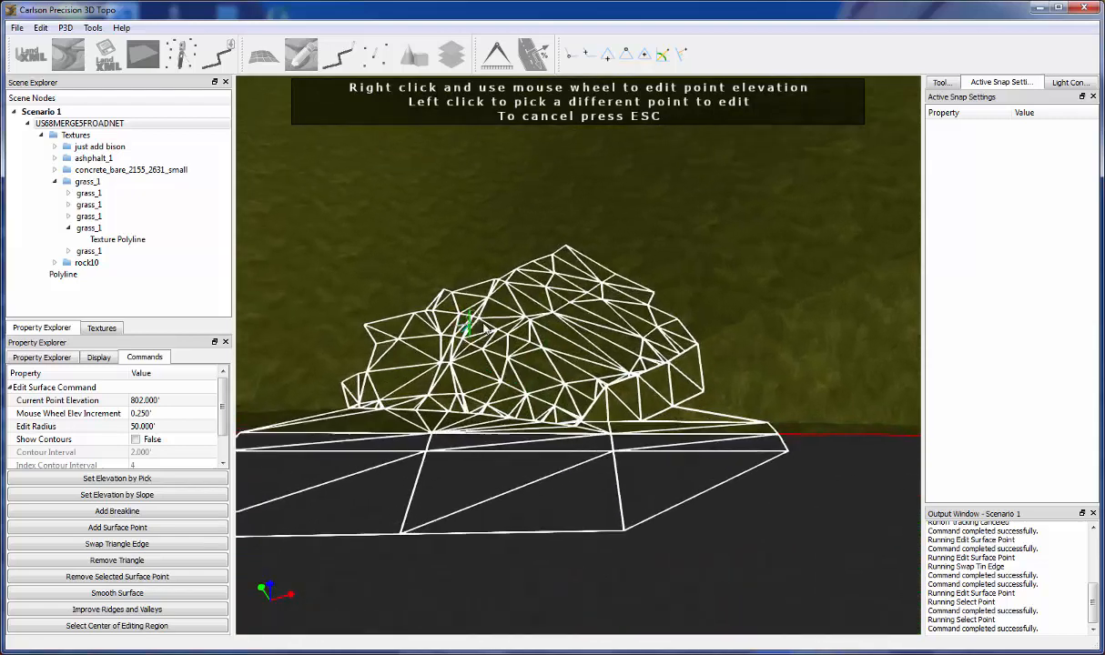
key(Escape)
Collapse the grass_1 texture group and zoom to the blue polyline beside the road bend.
scroll(544, 400, down, 8)
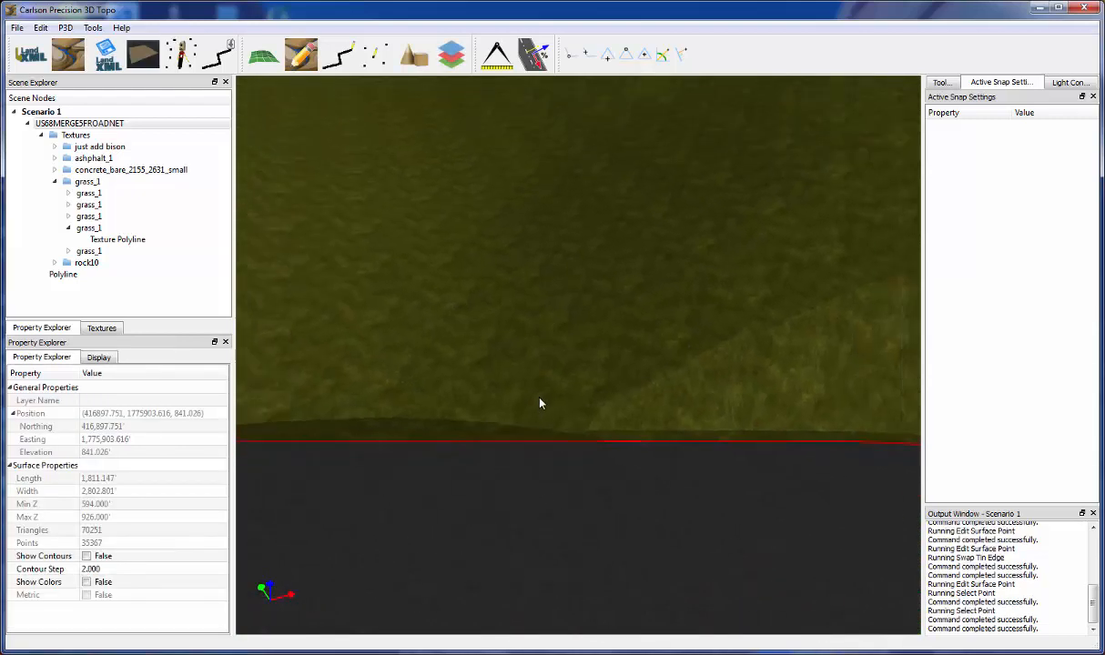
scroll(545, 406, down, 3)
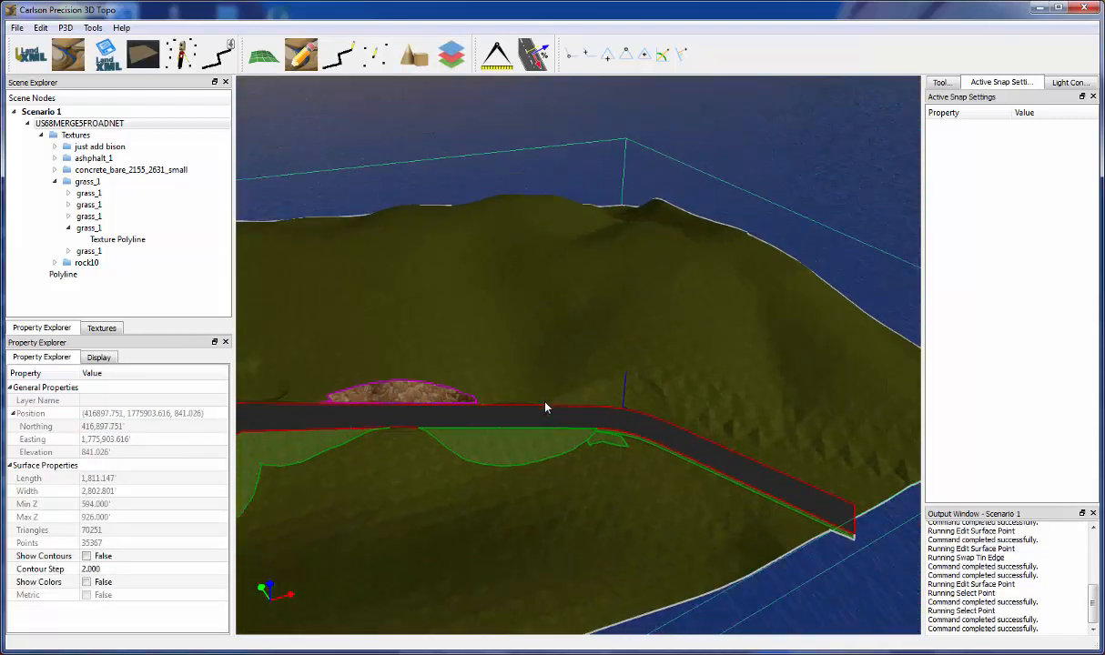
scroll(516, 405, up, 10)
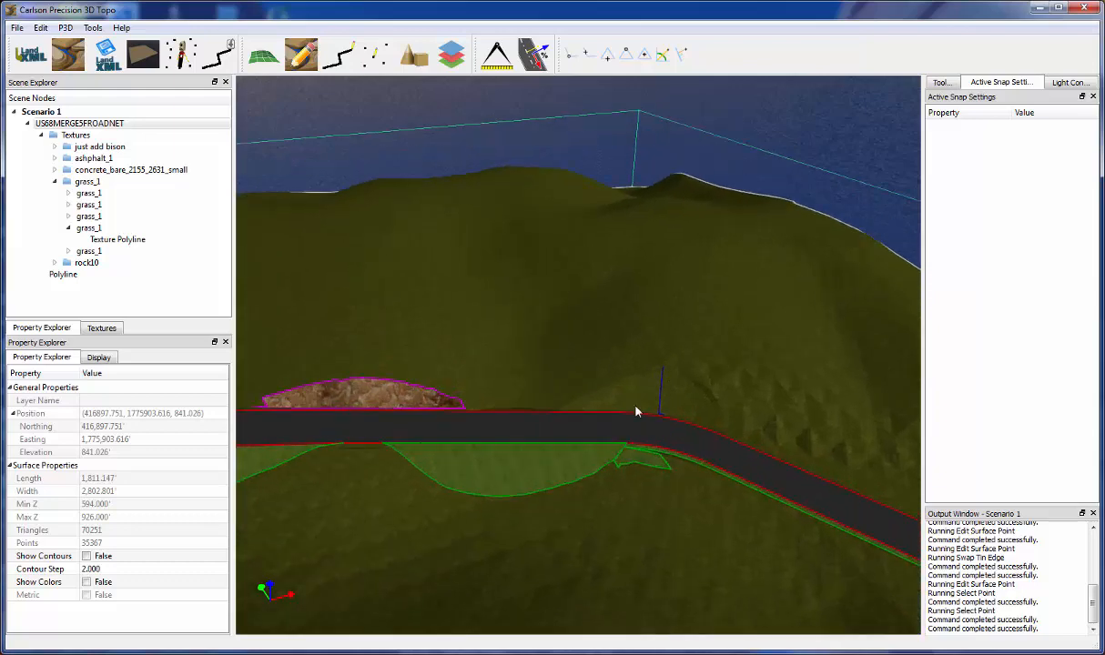
mouse_move(670, 376)
middle_down()
mouse_move(681, 406)
mouse_move(605, 382)
middle_up()
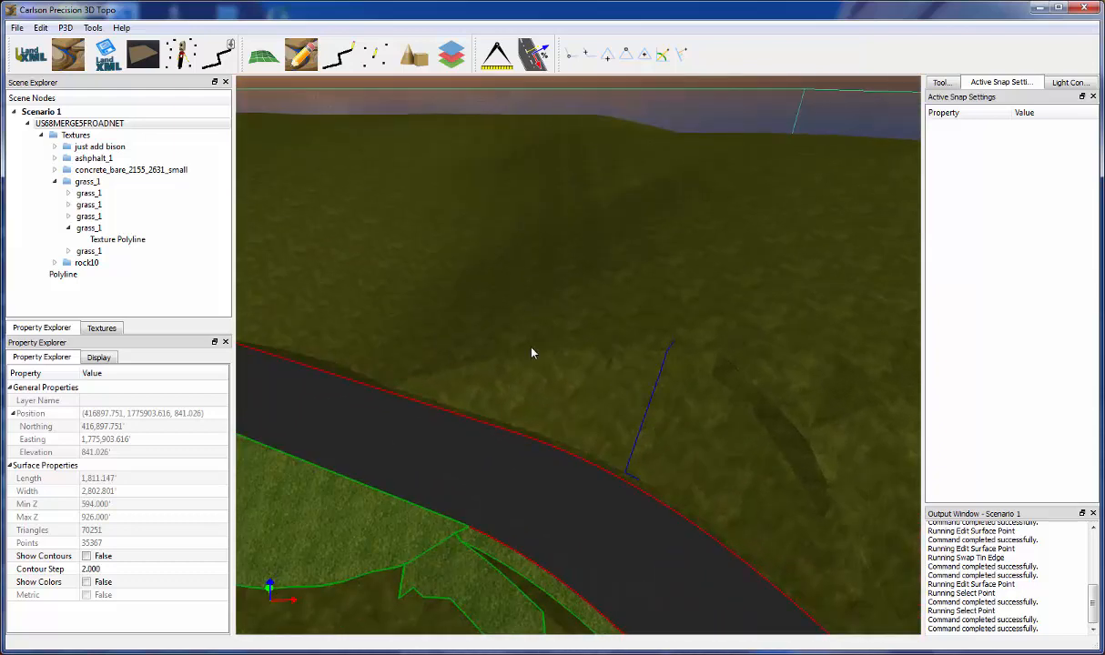
click(55, 181)
click(63, 204)
double_click(63, 204)
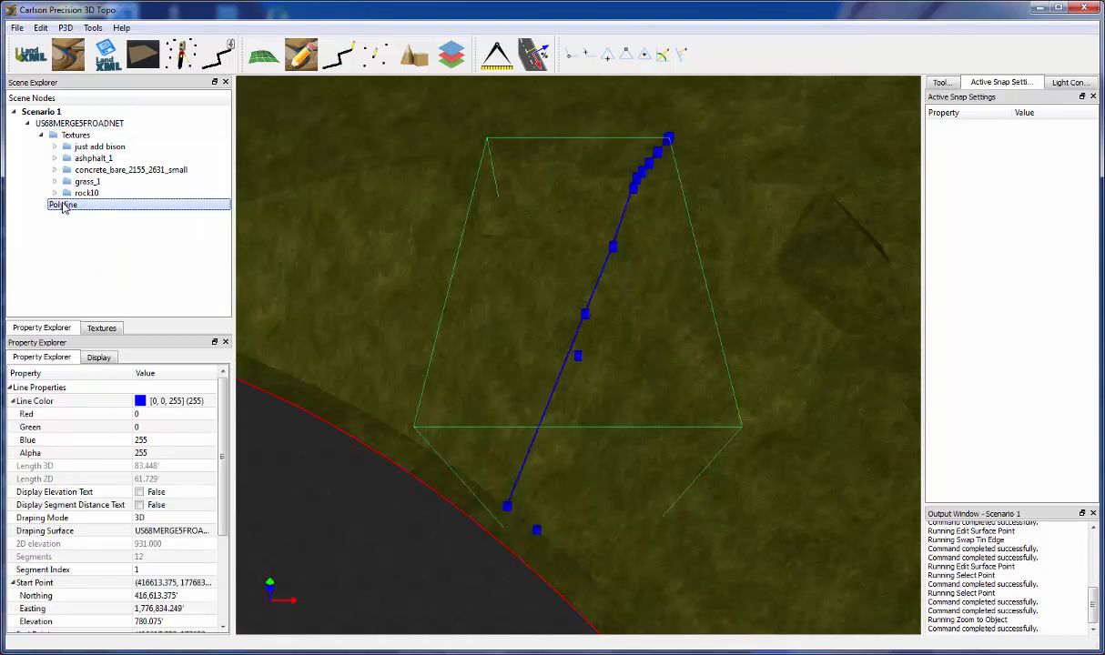
double_click(63, 205)
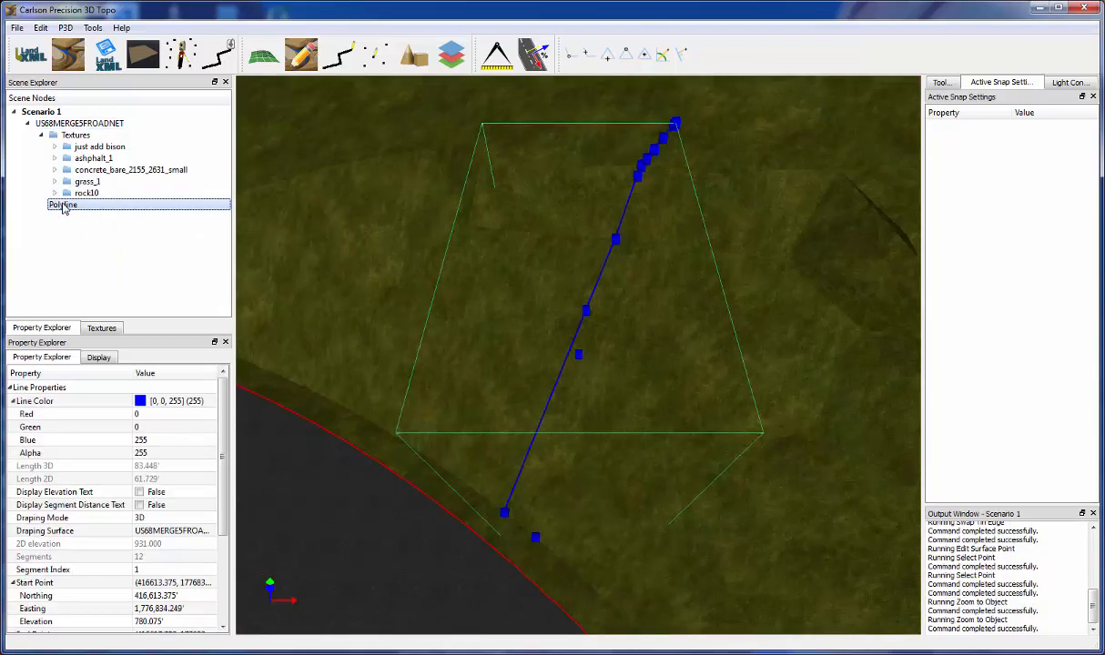
Zoom to the whole US68MERGE5FROADNET surface, the ashphalt_1 texture and the concrete_bare_2155_2631_small texture, and check the concrete group's contents.
double_click(66, 124)
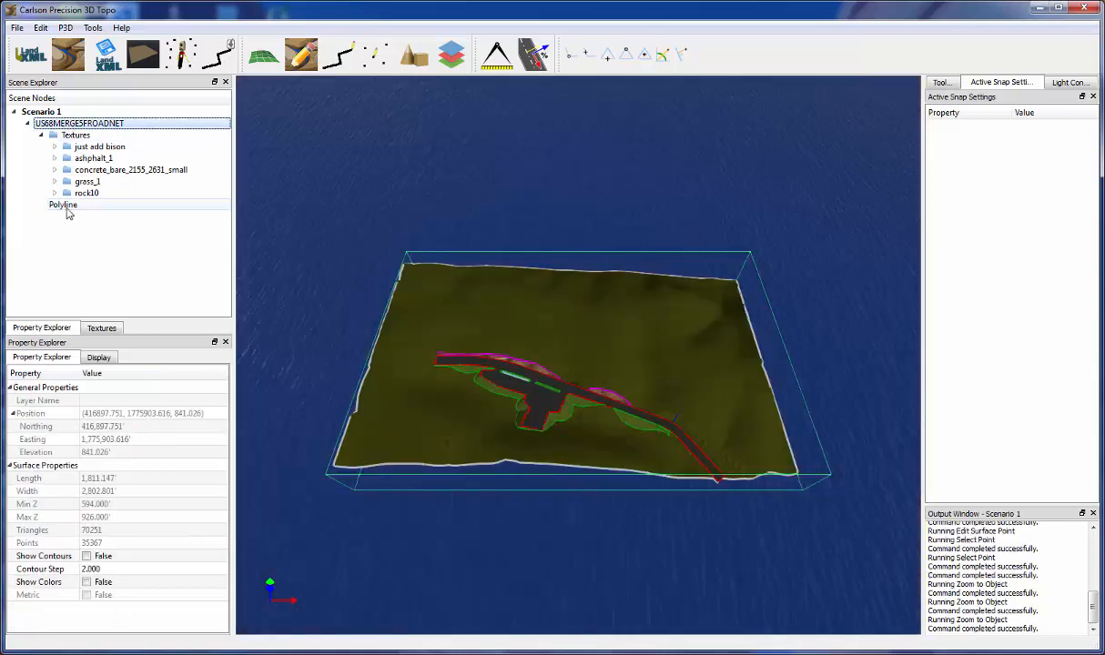
double_click(100, 158)
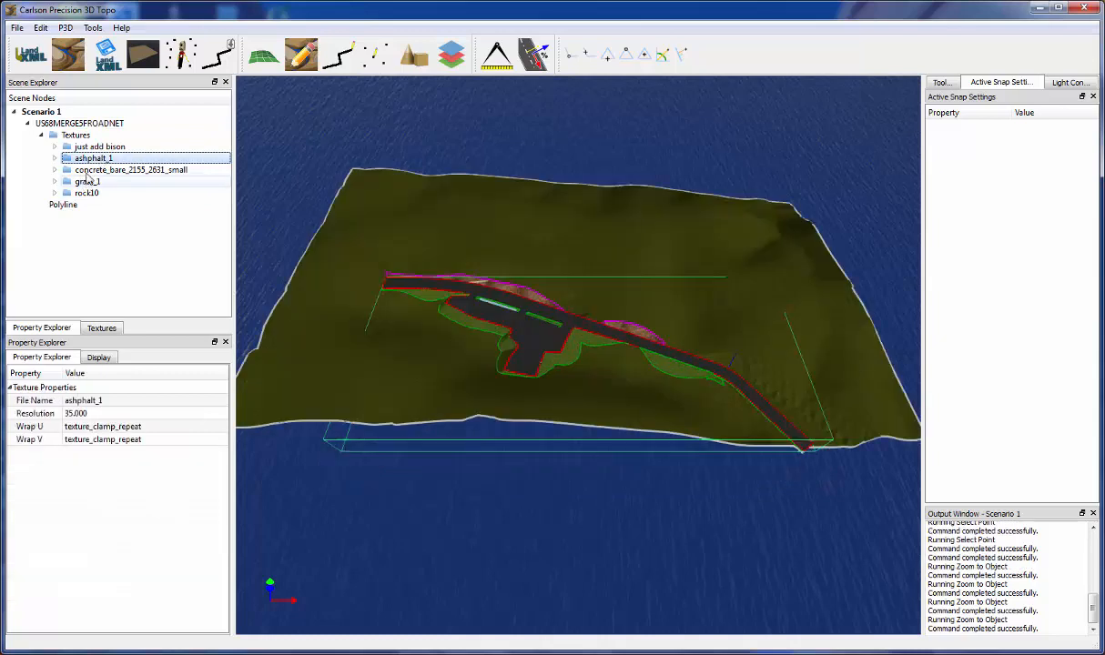
double_click(88, 171)
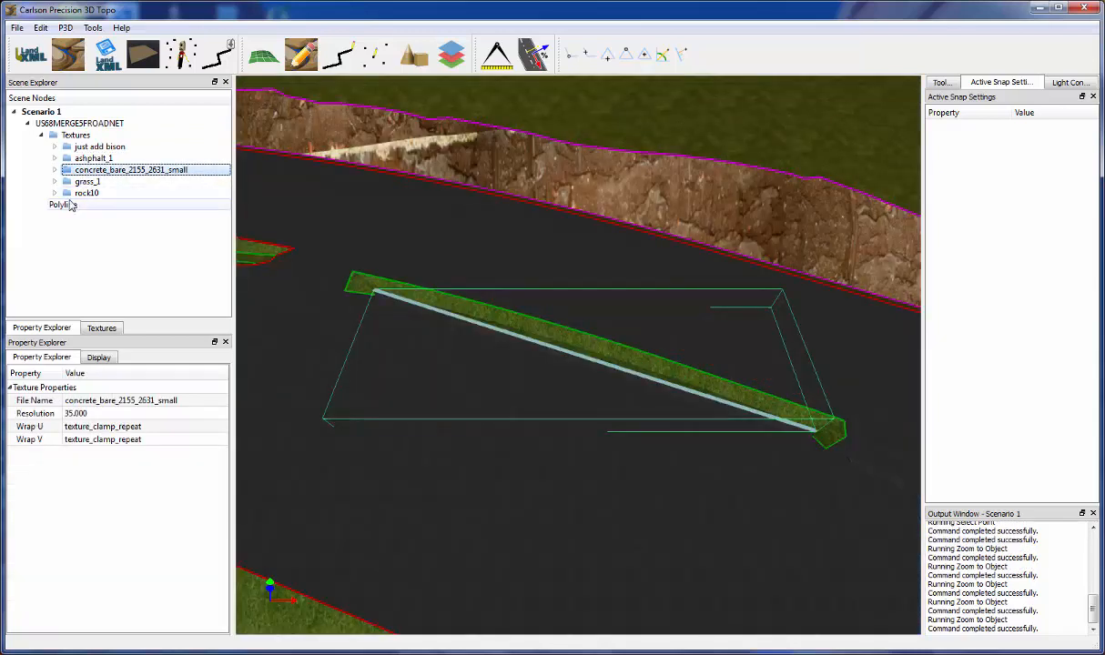
click(54, 170)
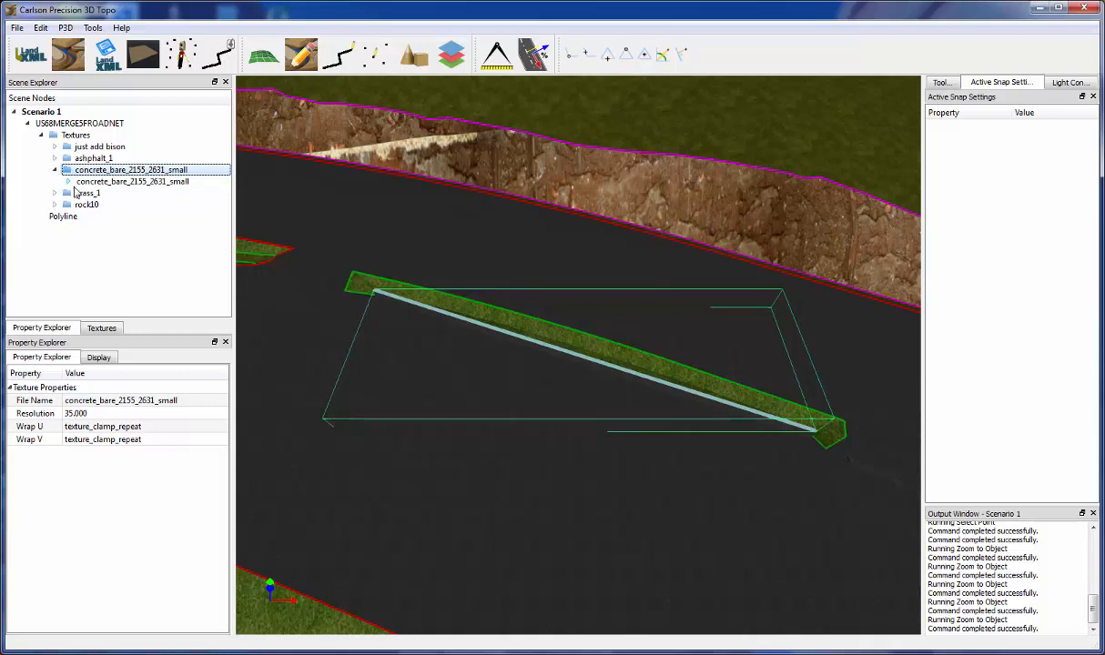
click(55, 170)
Zoom back to the blue polyline beside the road bend, check its available commands, and delete it.
double_click(60, 205)
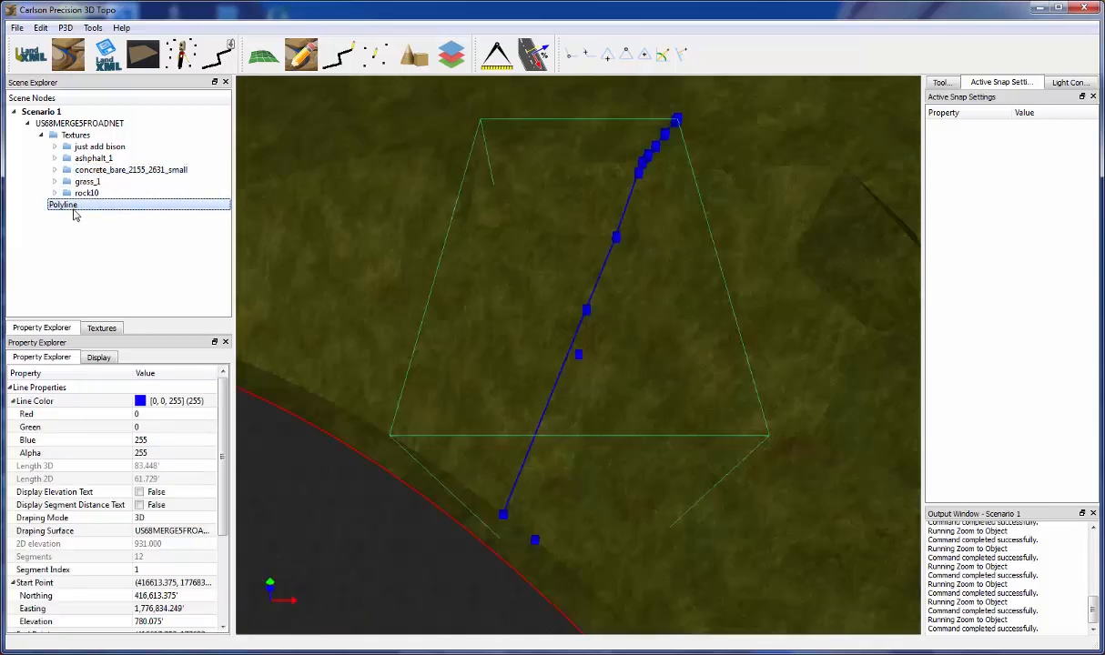
right_click(606, 258)
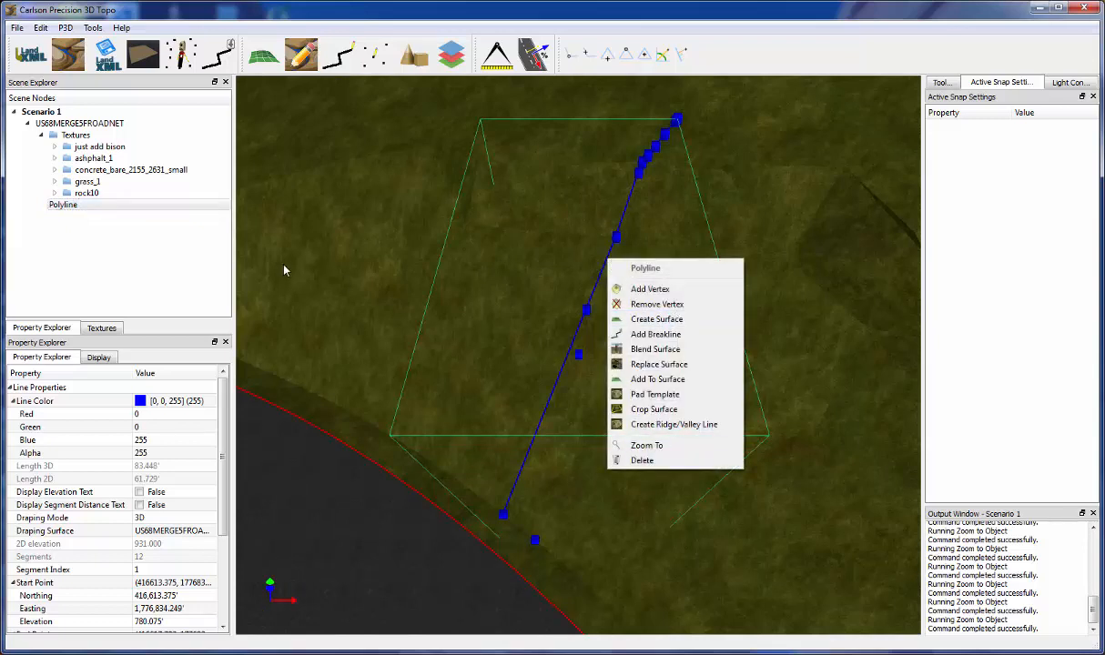
click(102, 208)
right_click(102, 207)
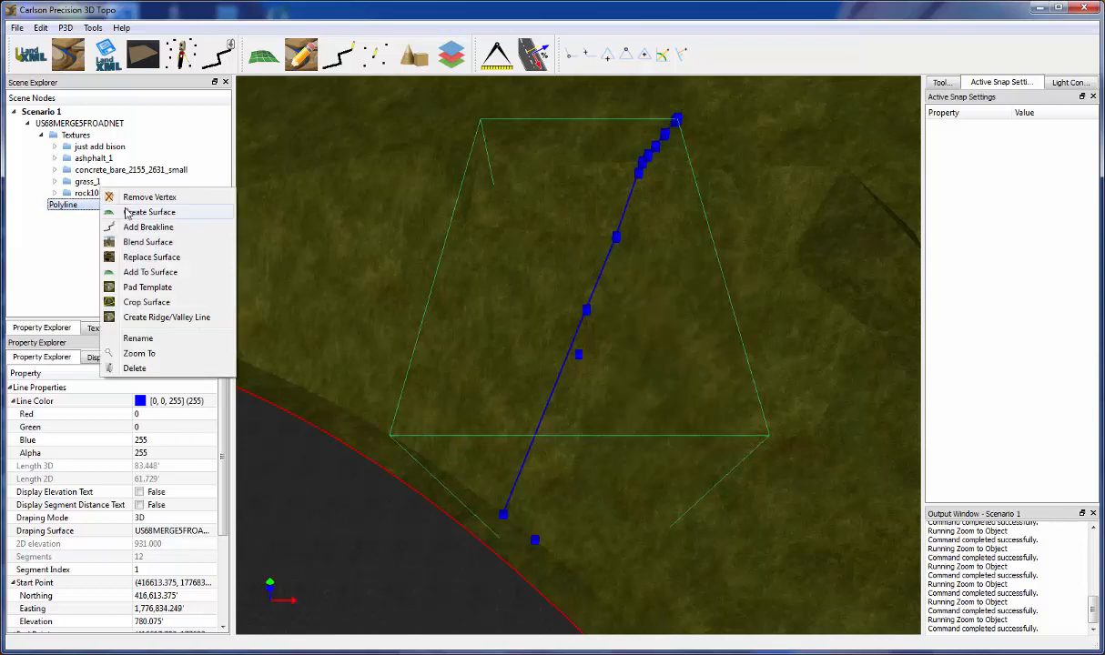
click(79, 206)
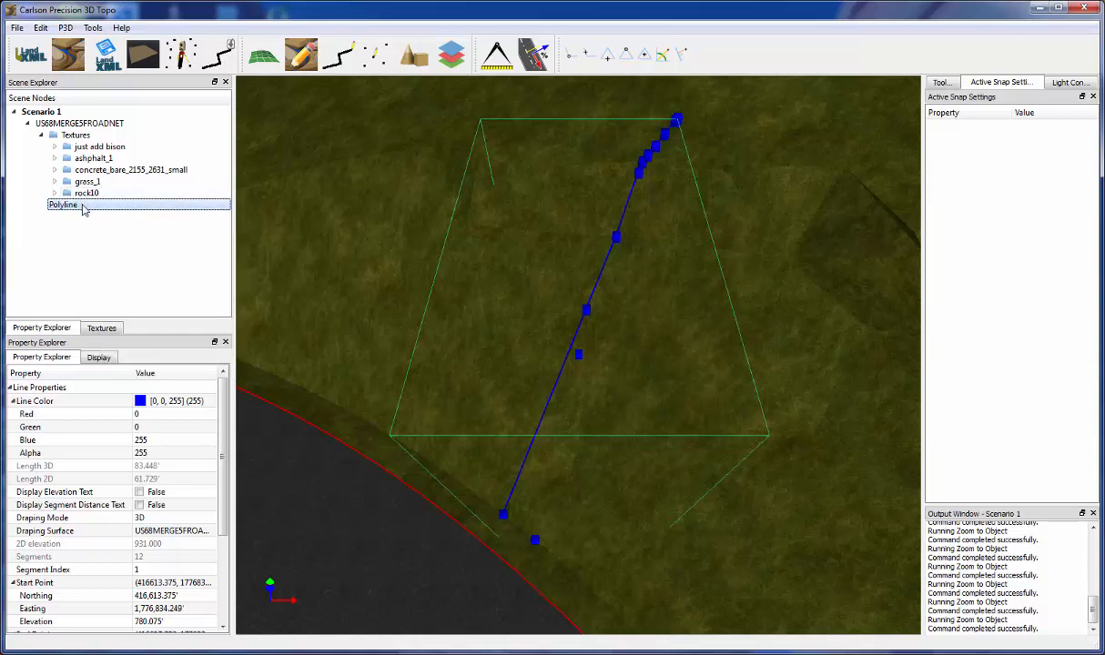
key(Delete)
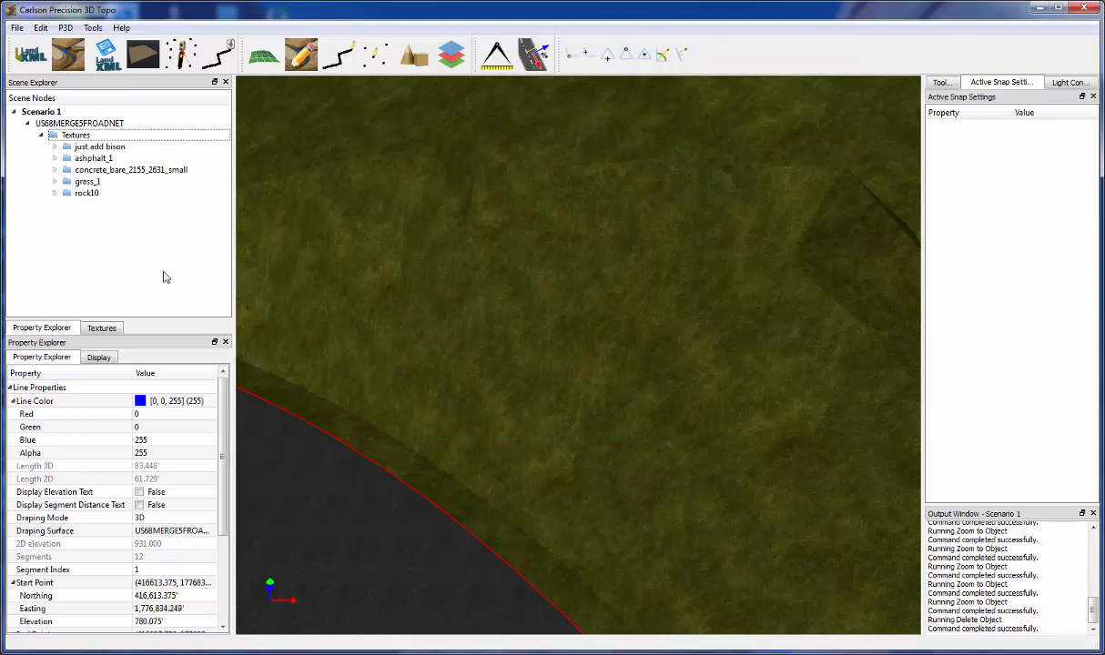
Undo the polyline deletion and the last surface edit, and look over the road and parking area.
mouse_move(453, 323)
middle_down()
mouse_move(497, 305)
mouse_move(456, 320)
middle_up()
key(ctrl+z)
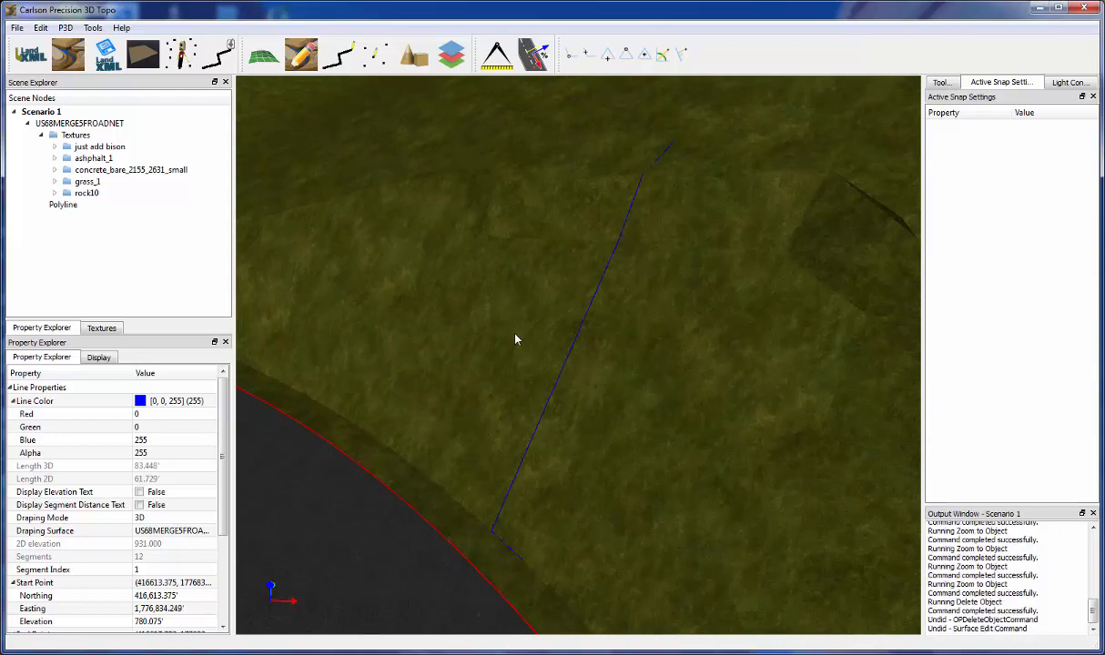
key(ctrl+z)
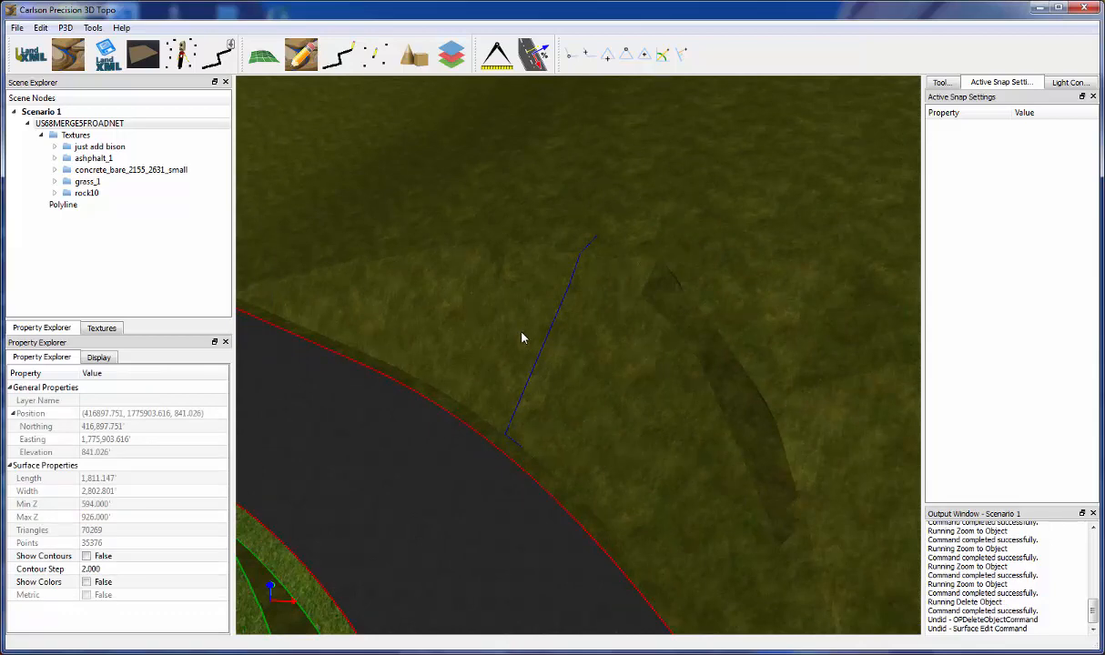
scroll(521, 338, down, 5)
scroll(517, 349, down, 4)
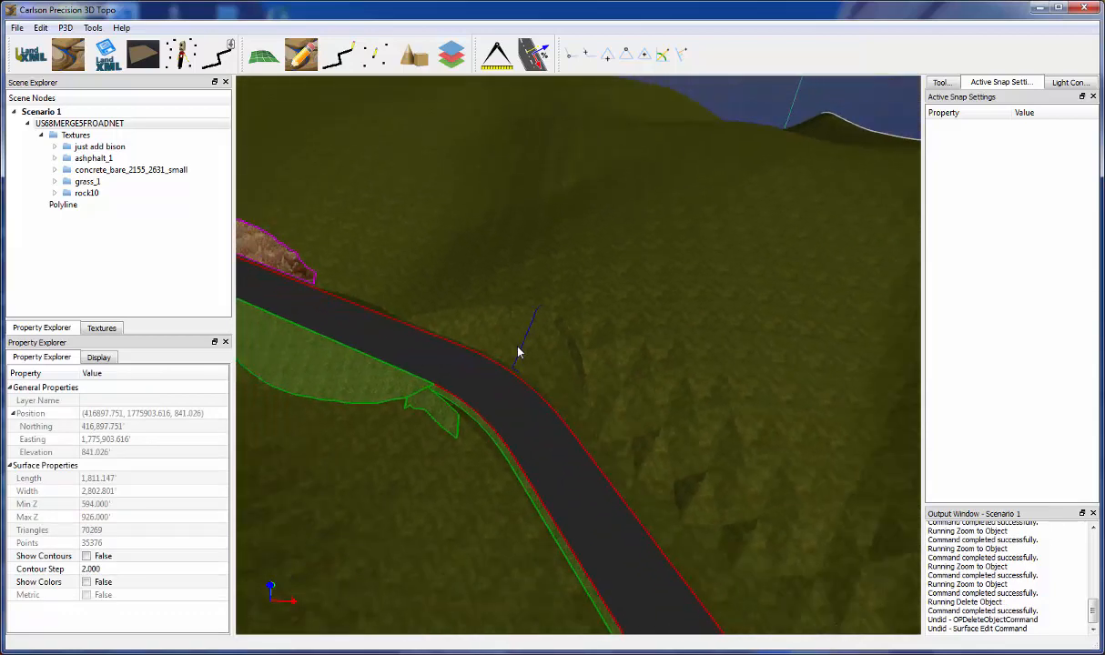
middle_drag(517, 353, 572, 380)
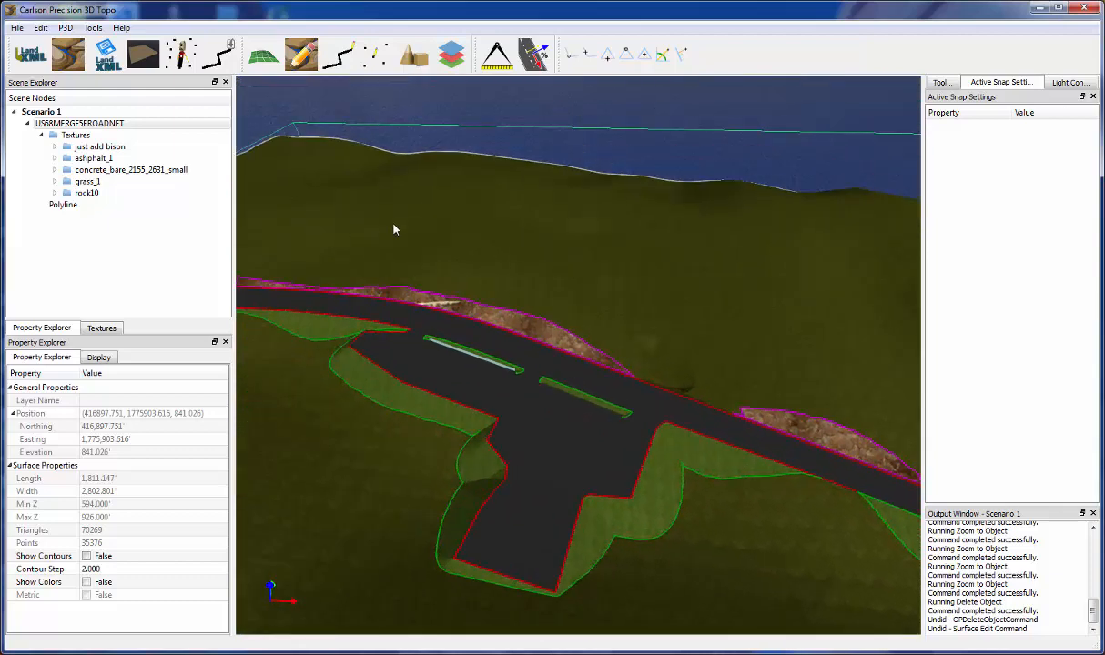
Open the application settings and check the available languages, leaving USEnglish.qm selected.
click(93, 27)
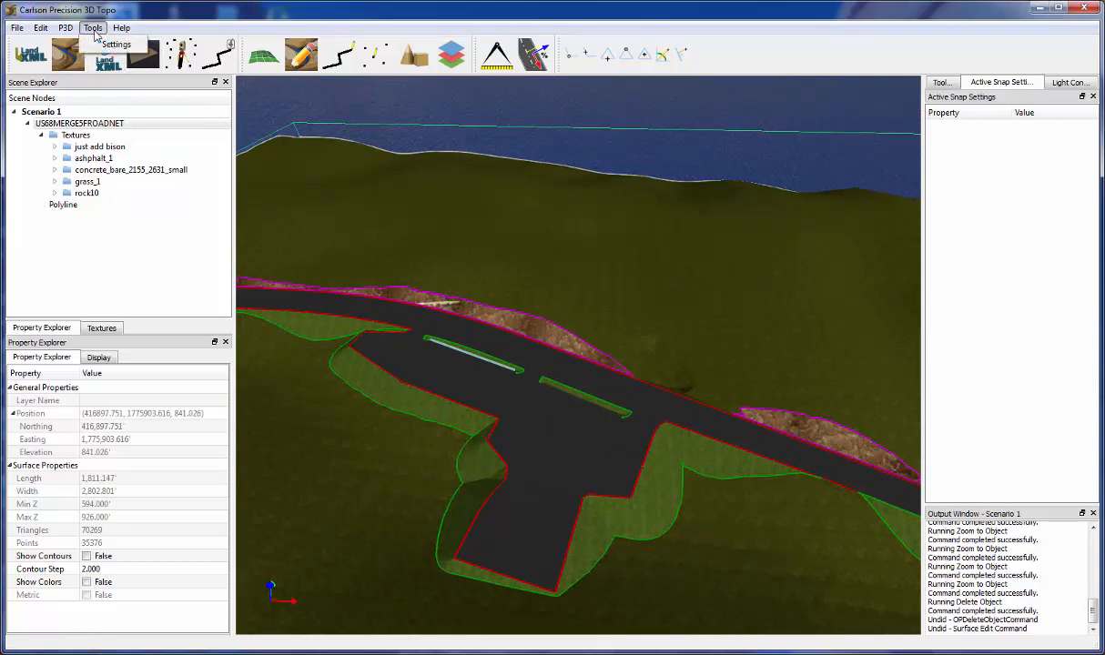
click(115, 44)
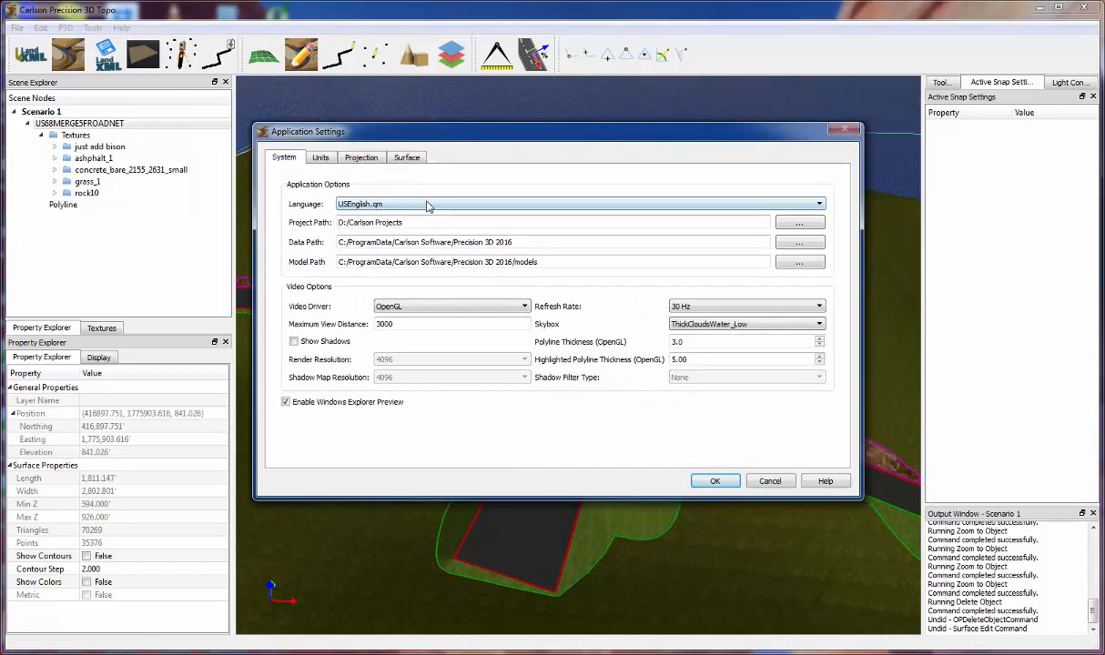
click(393, 205)
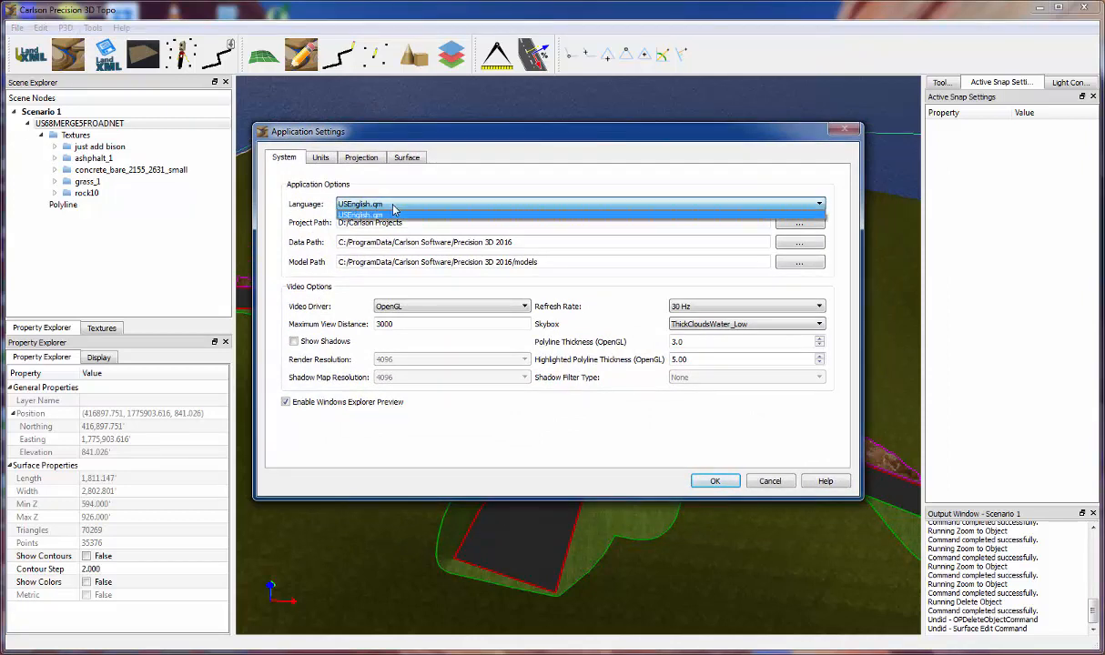
click(393, 208)
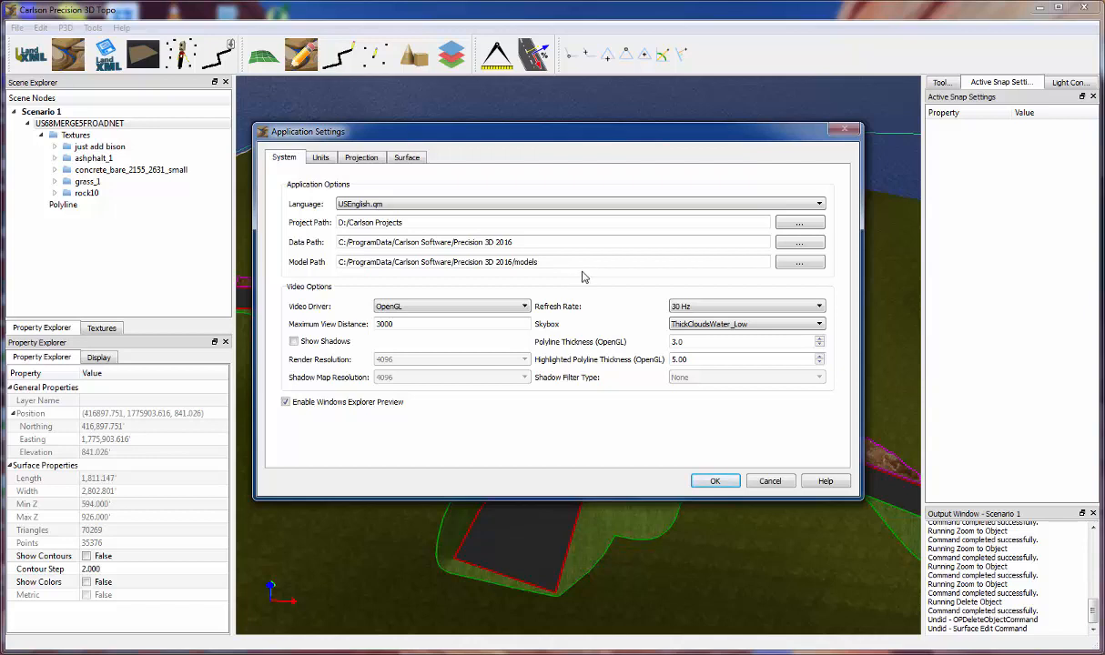
Set the skybox to TropicalSunnyDay, apply the settings, and look around at the sky above the road surface.
click(780, 326)
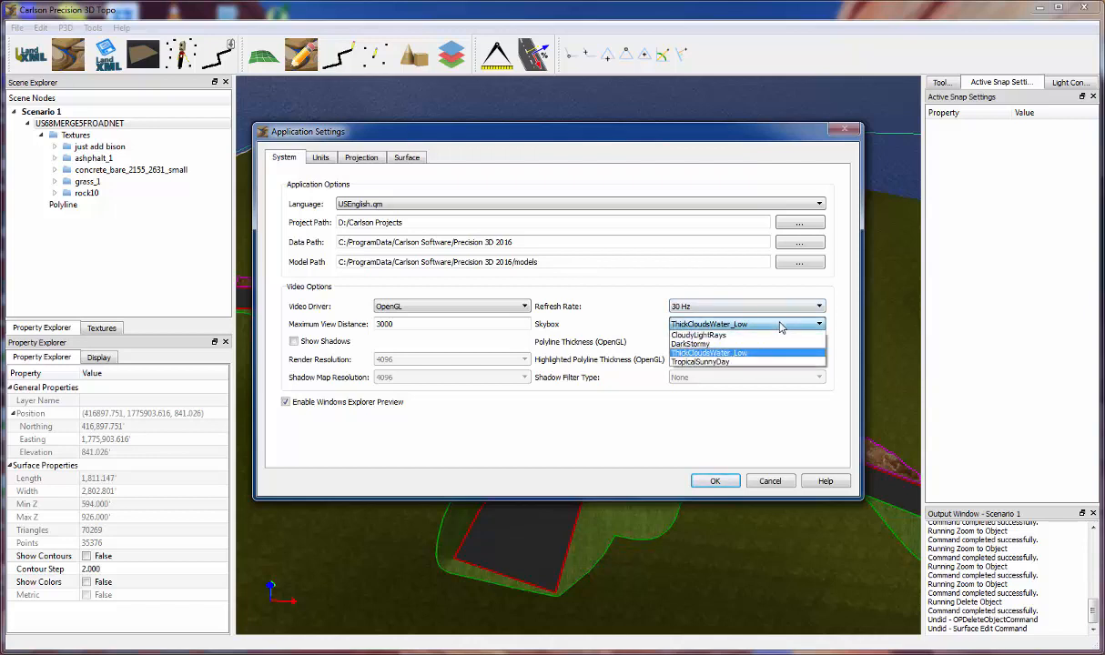
click(747, 361)
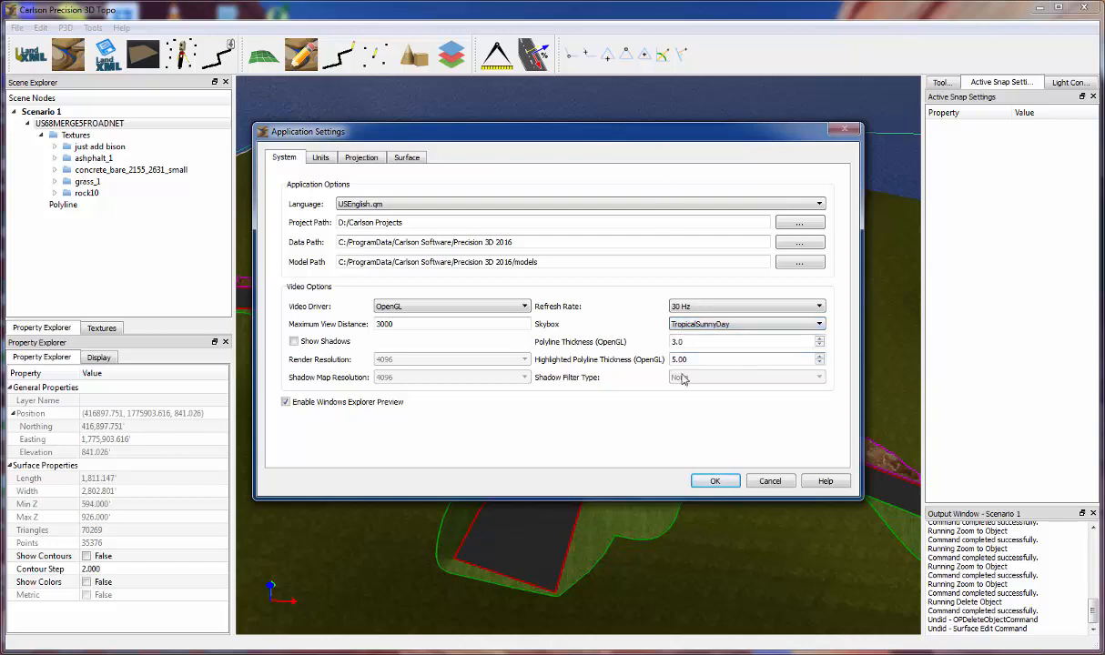
click(714, 481)
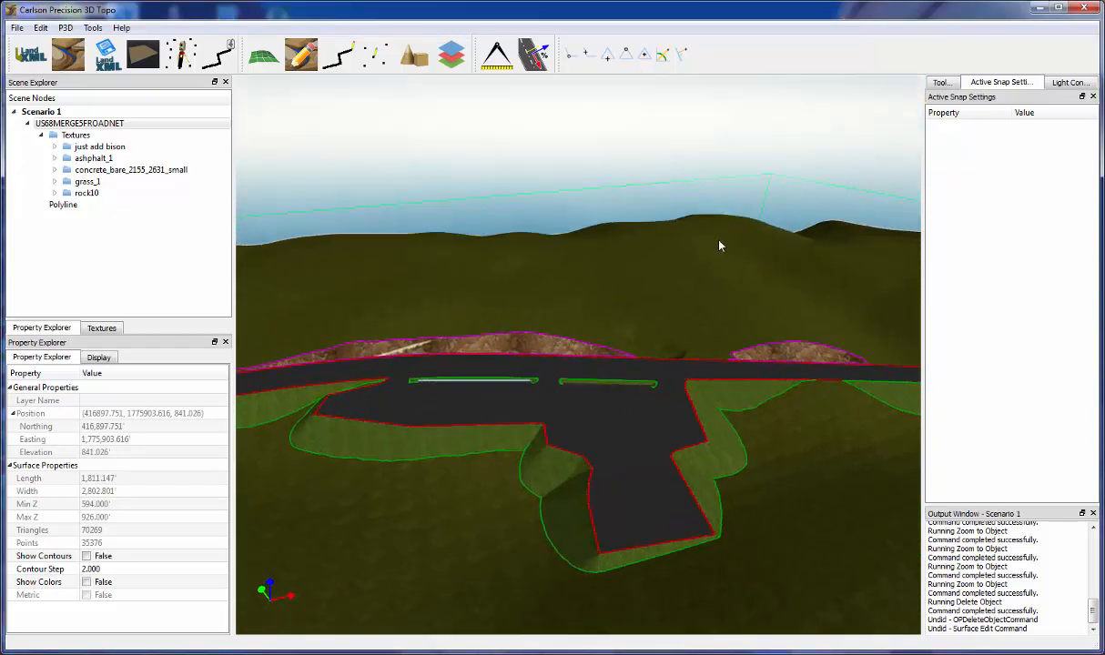
drag(719, 245, 290, 166)
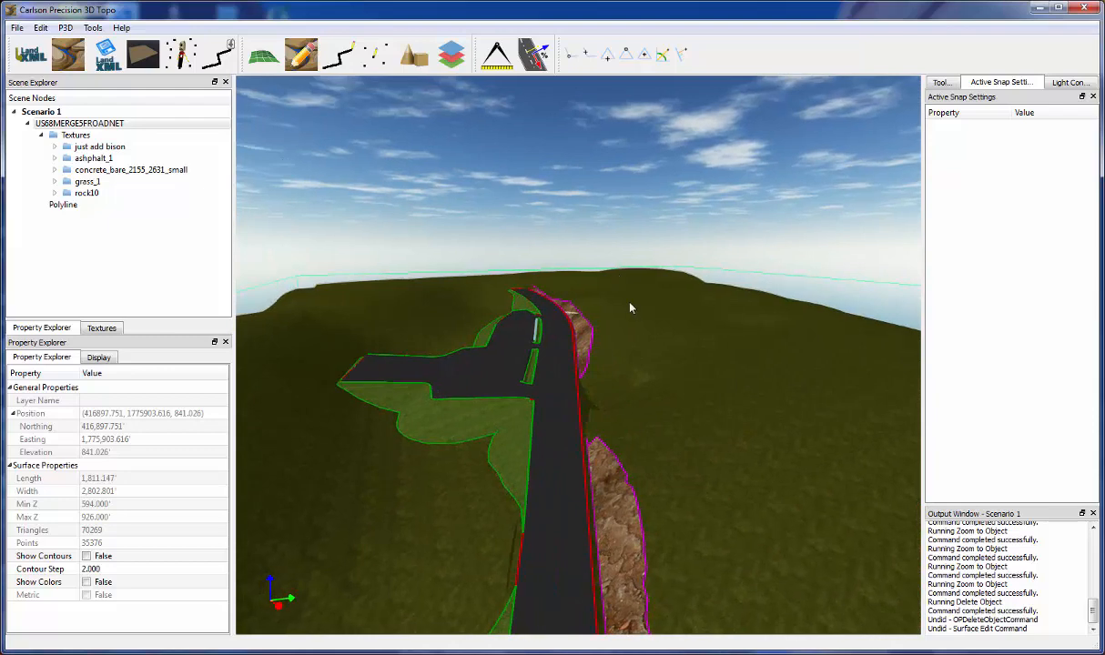
drag(630, 307, 487, 276)
Reopen the application settings, switch to Windows Explorer, and open the FBI Demo folder in Carlson Projects on drive D.
click(94, 28)
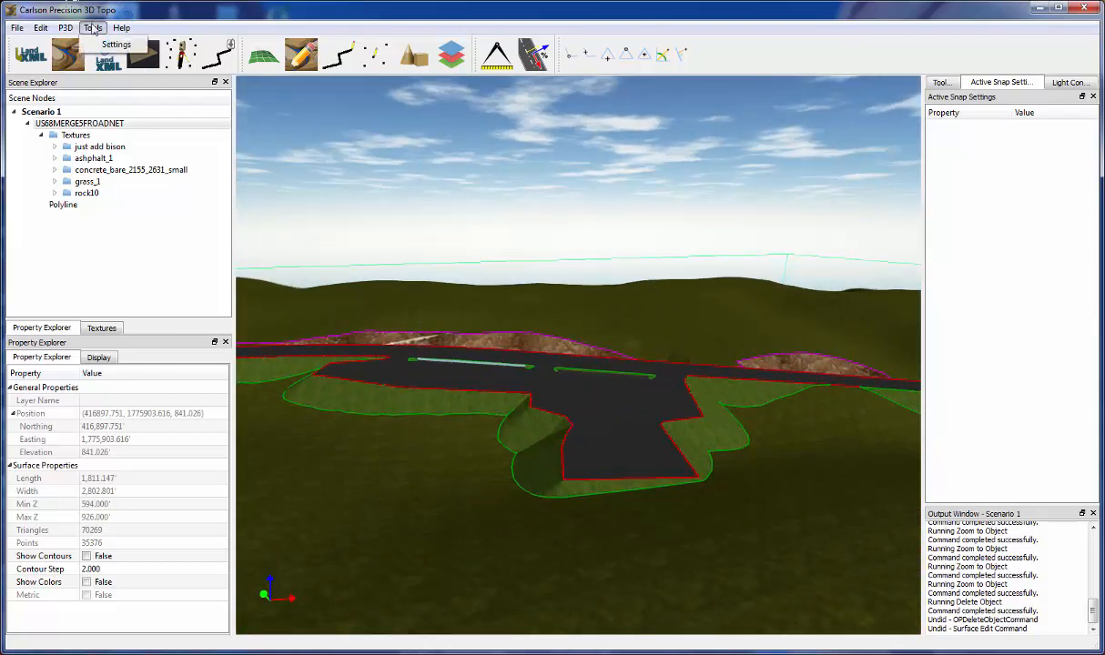
click(109, 44)
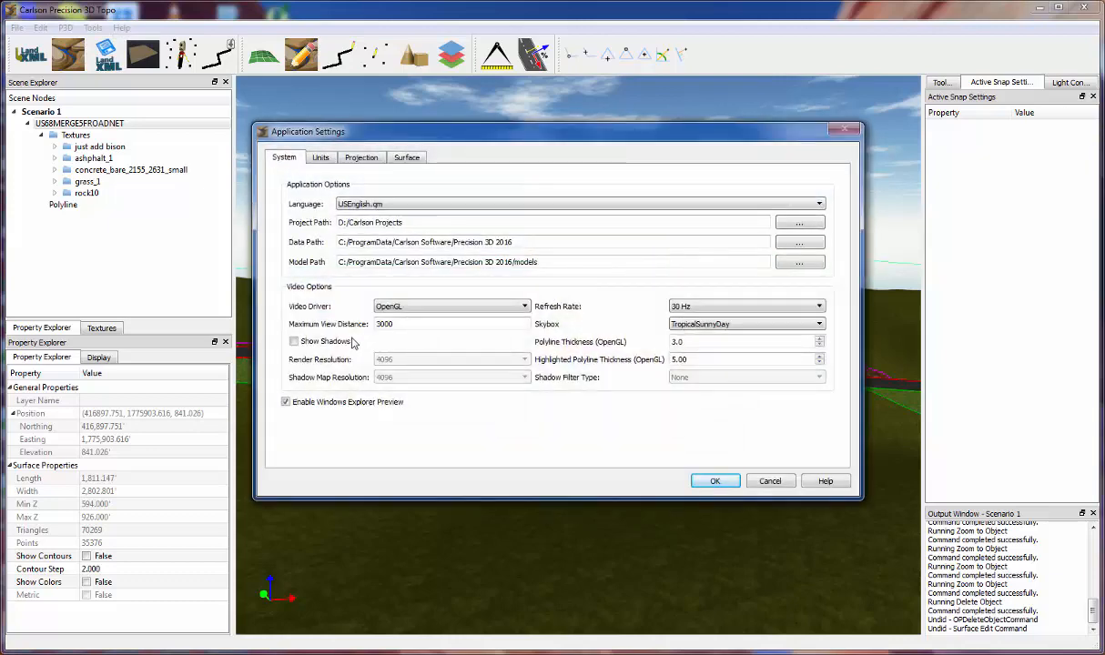
drag(440, 135, 467, 114)
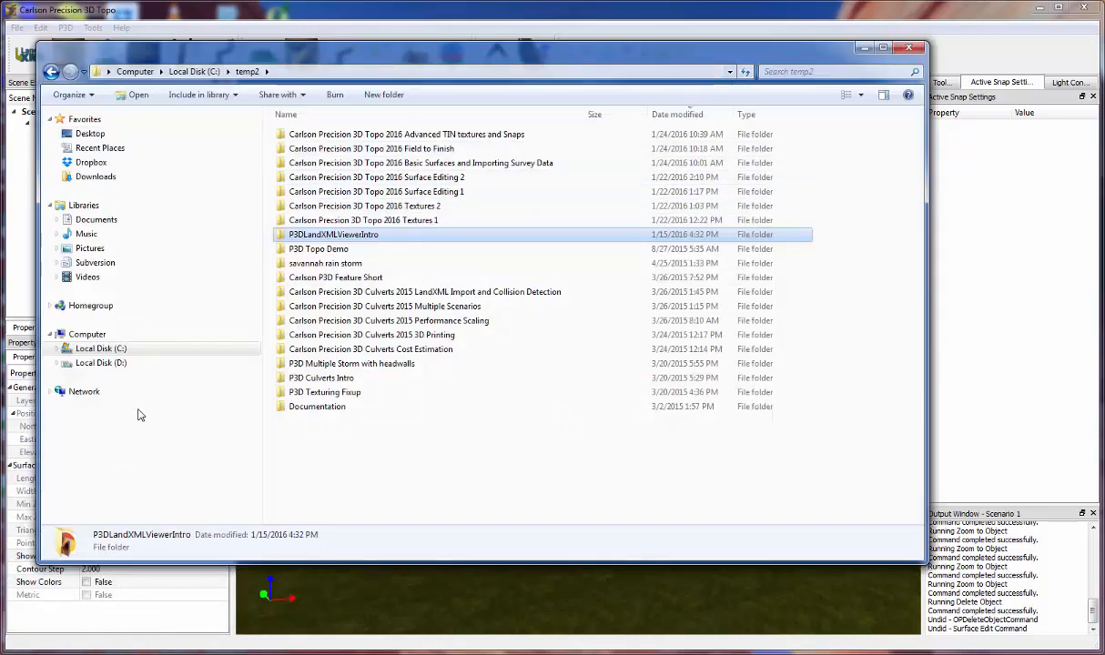
click(107, 363)
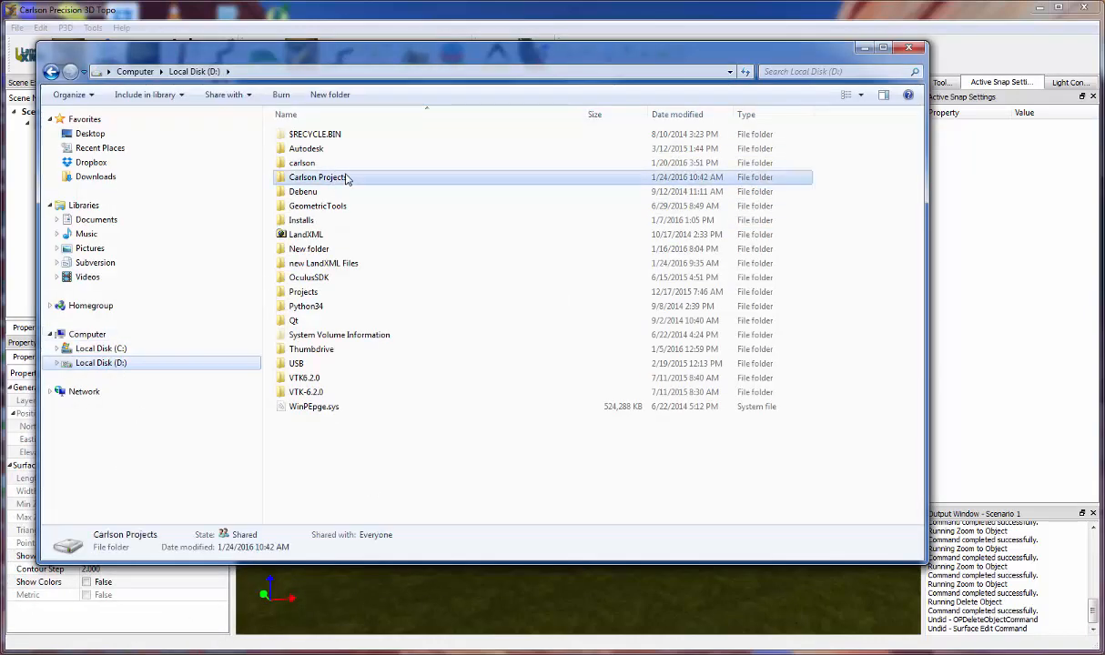
double_click(346, 178)
click(397, 145)
double_click(398, 146)
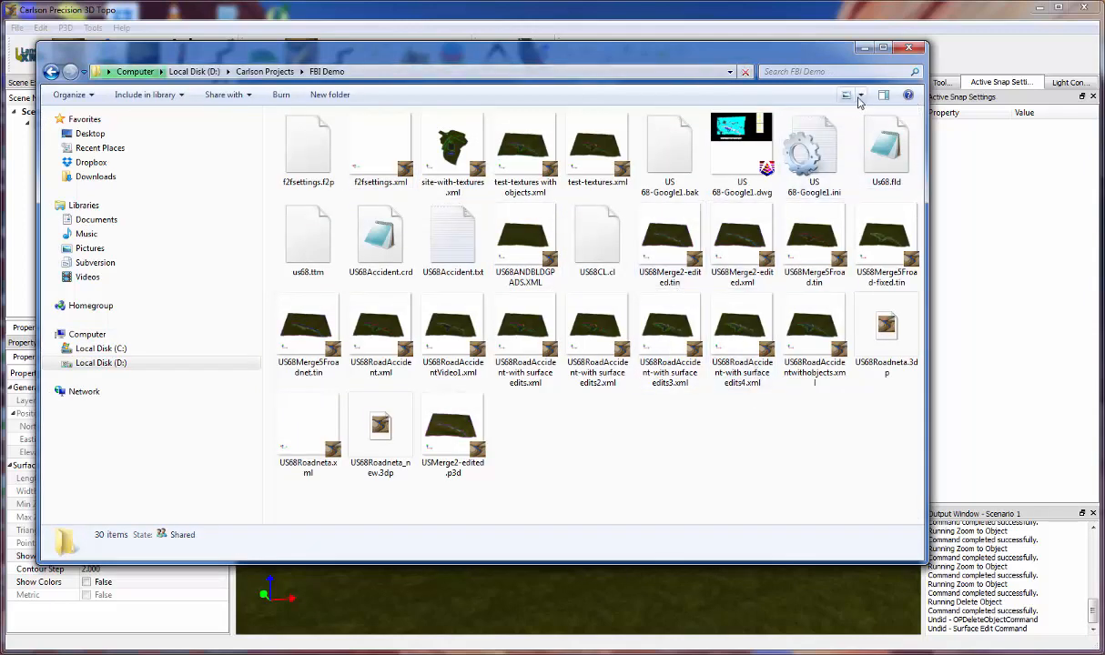
Show the FBI Demo files as extra large thumbnails and look through their surface previews.
click(860, 95)
click(917, 70)
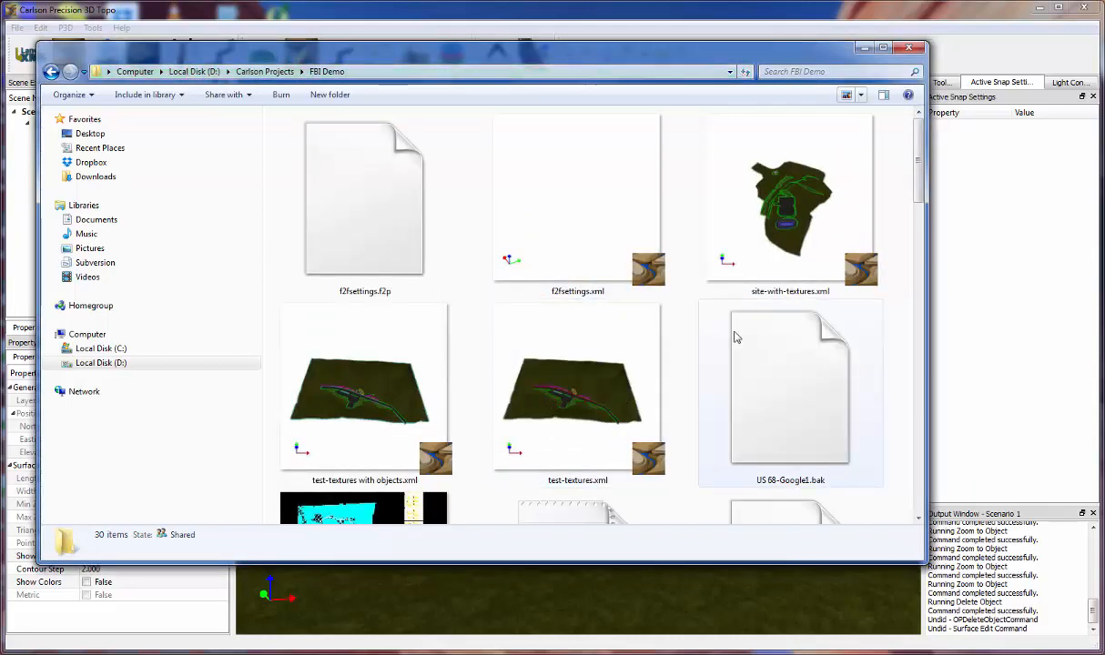
drag(918, 187, 936, 165)
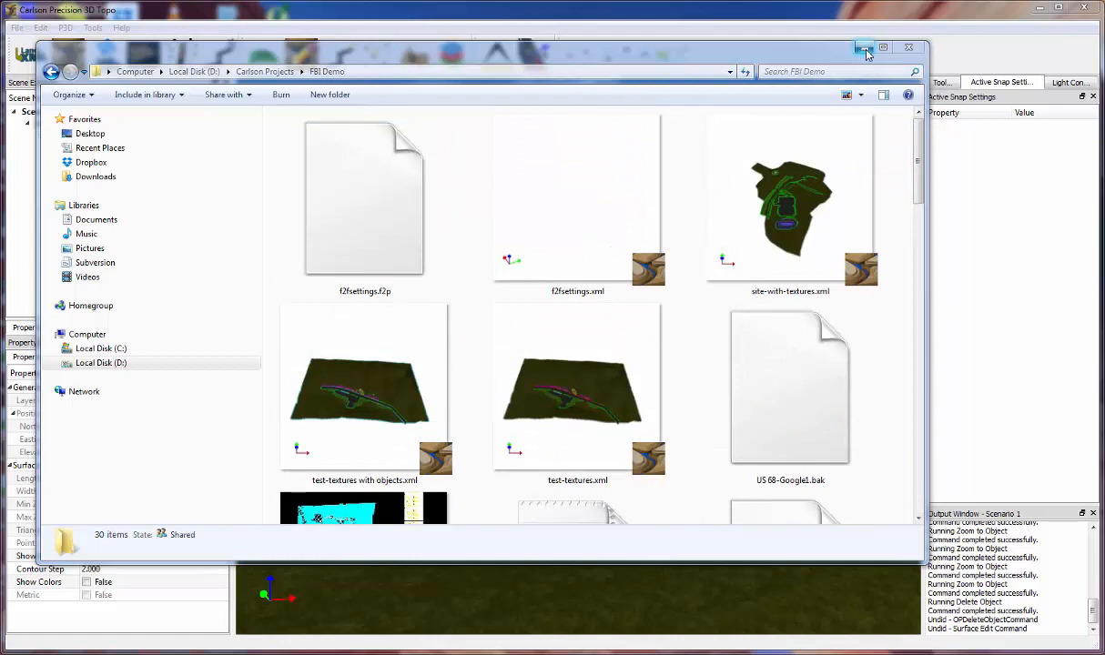
Widen the Explorer window, check site-with-textures.xml with the preview pane on and off, and return to Carlson Precision 3D Topo's settings.
drag(925, 311, 1036, 311)
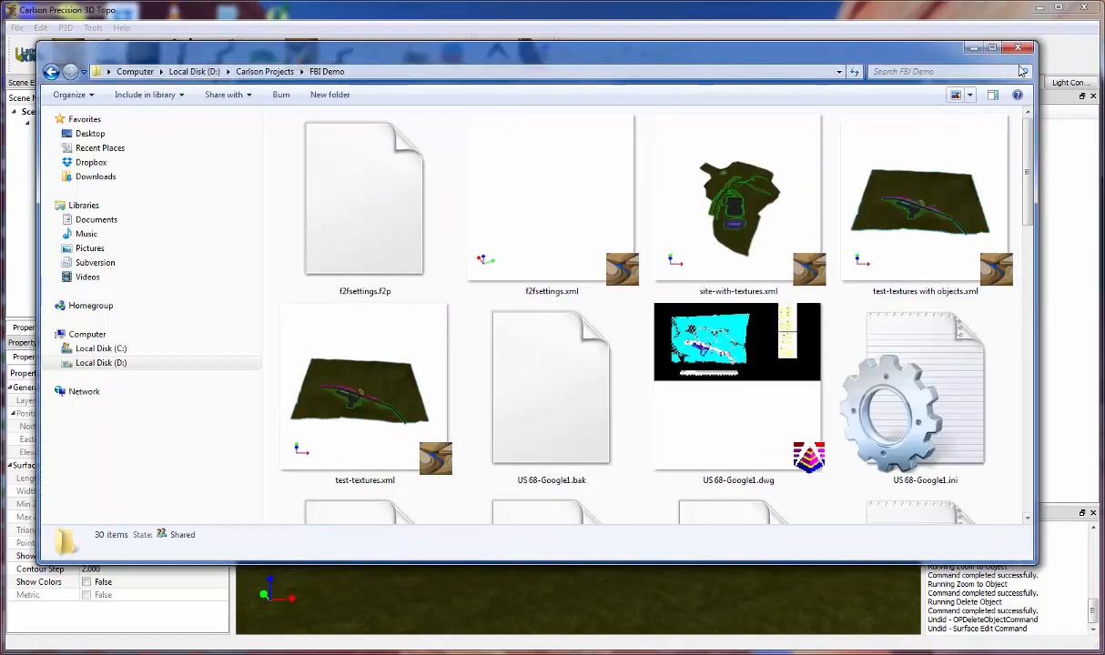
click(744, 208)
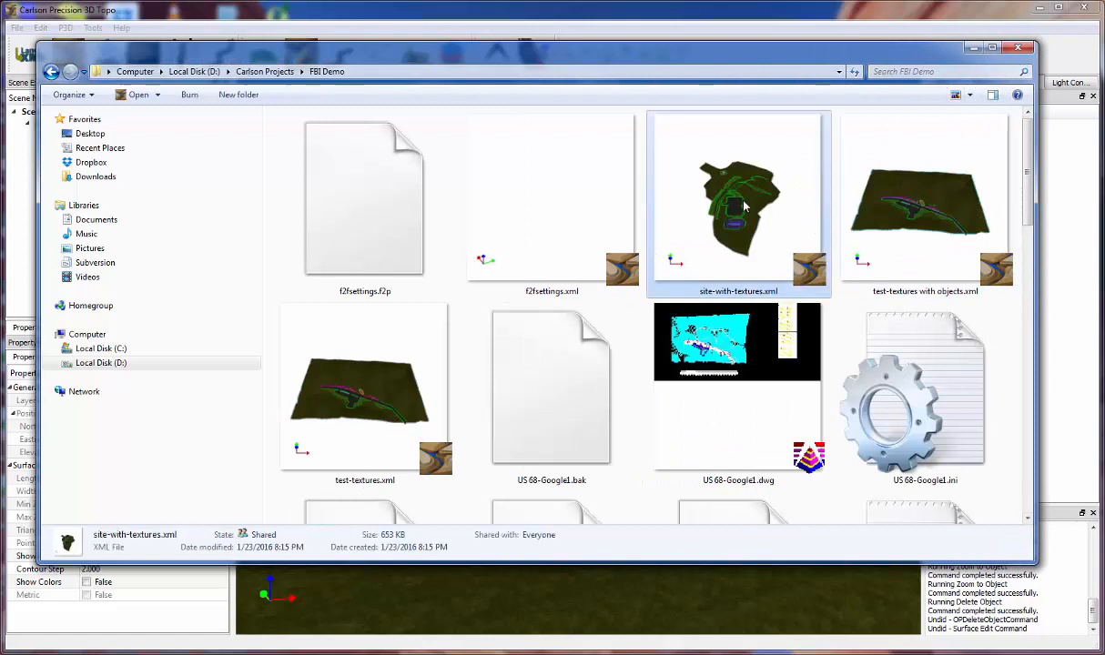
click(993, 95)
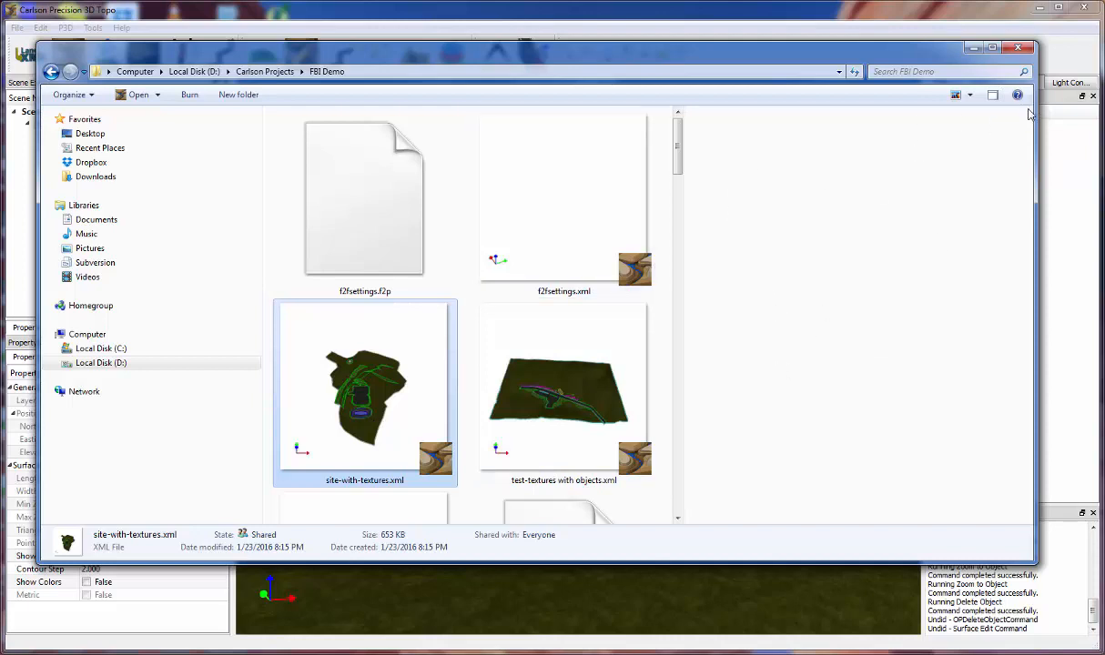
click(994, 97)
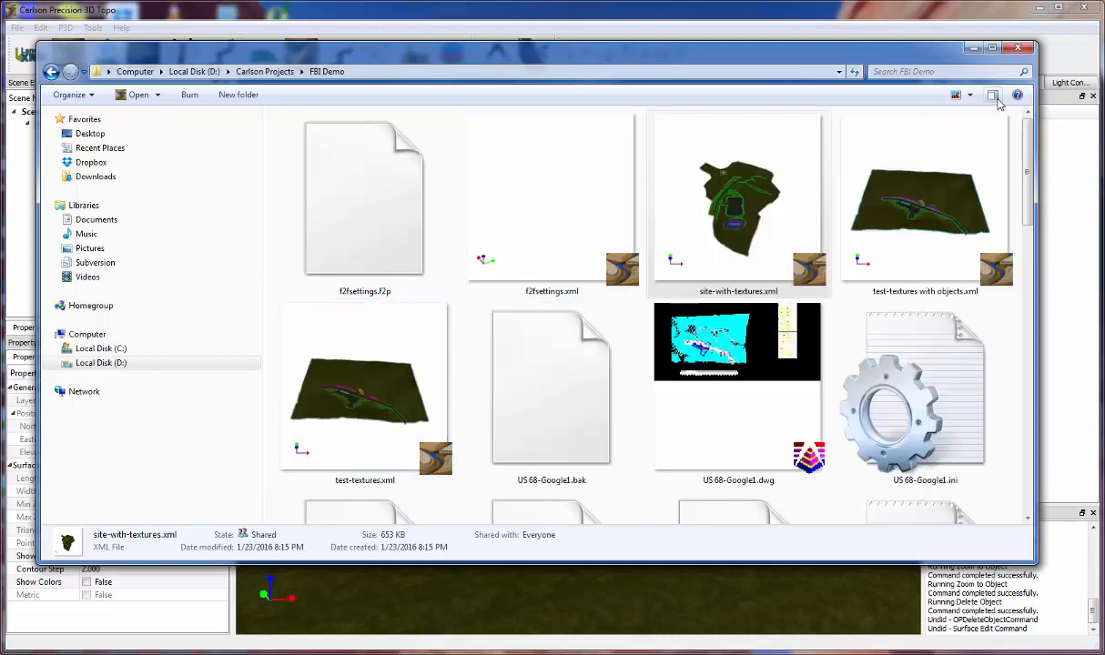
click(973, 48)
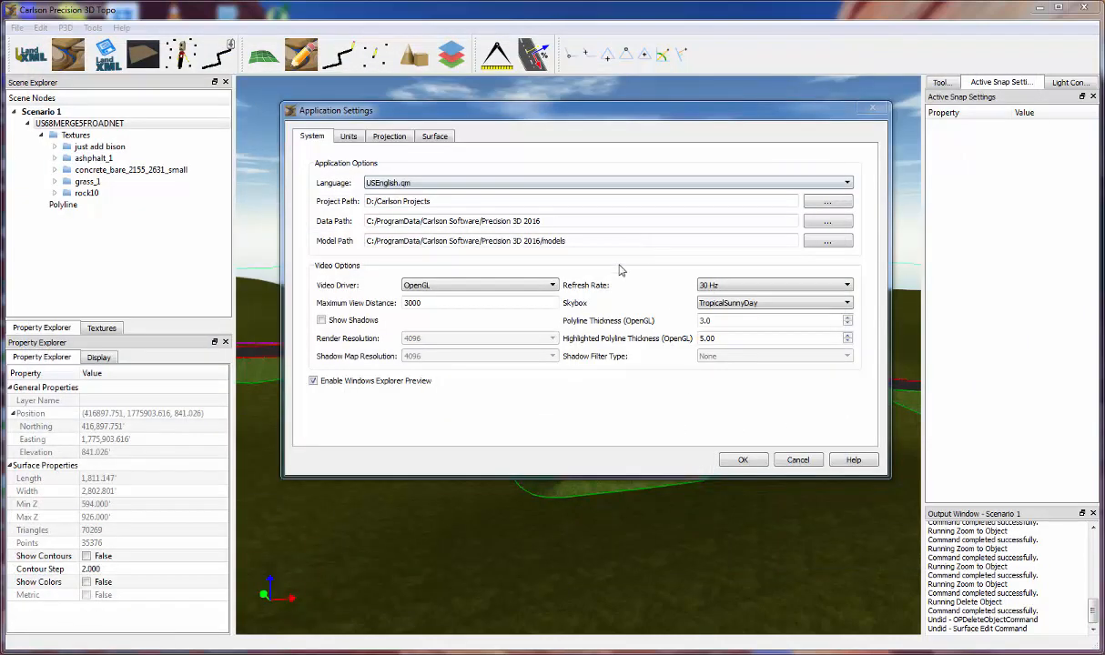
Switch the application's unit set to metric units.
click(350, 137)
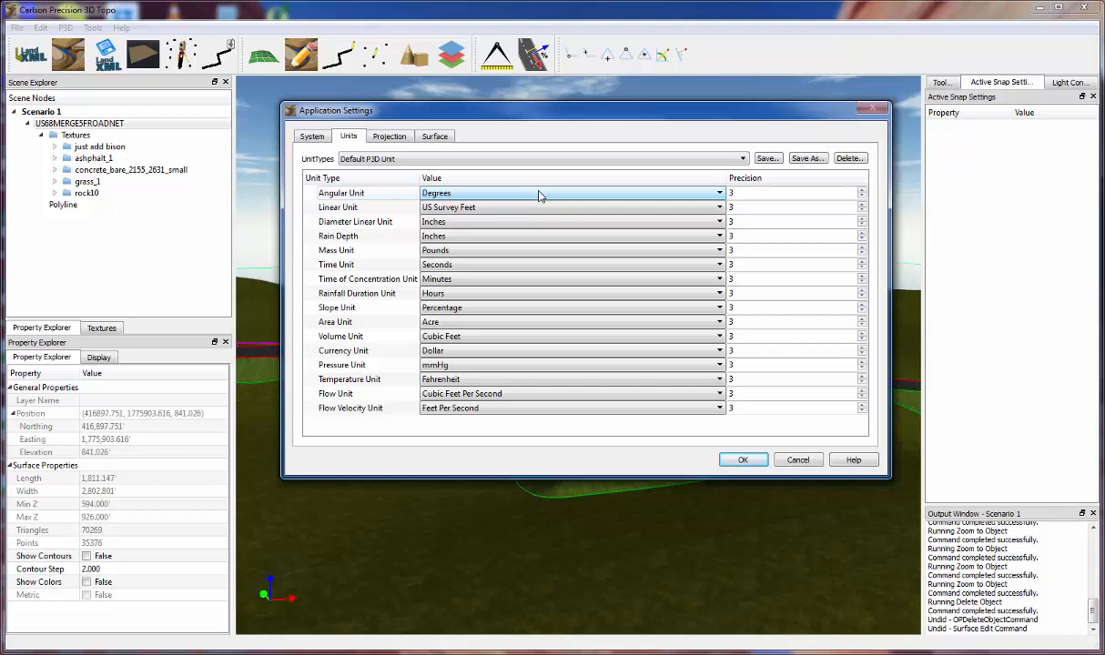
click(515, 159)
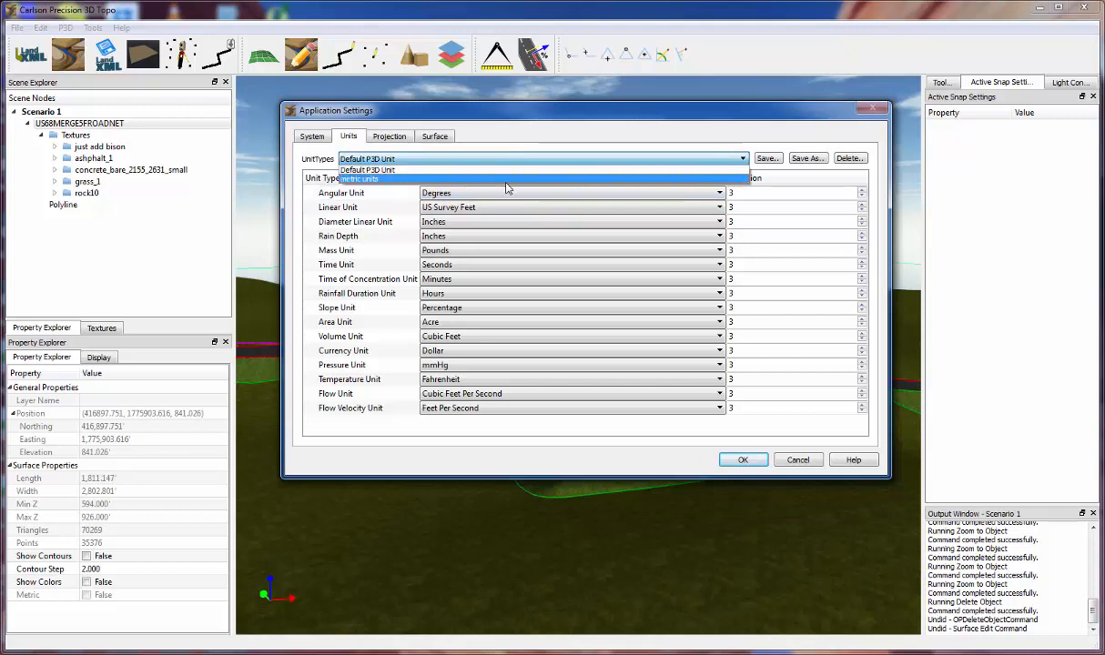
click(506, 180)
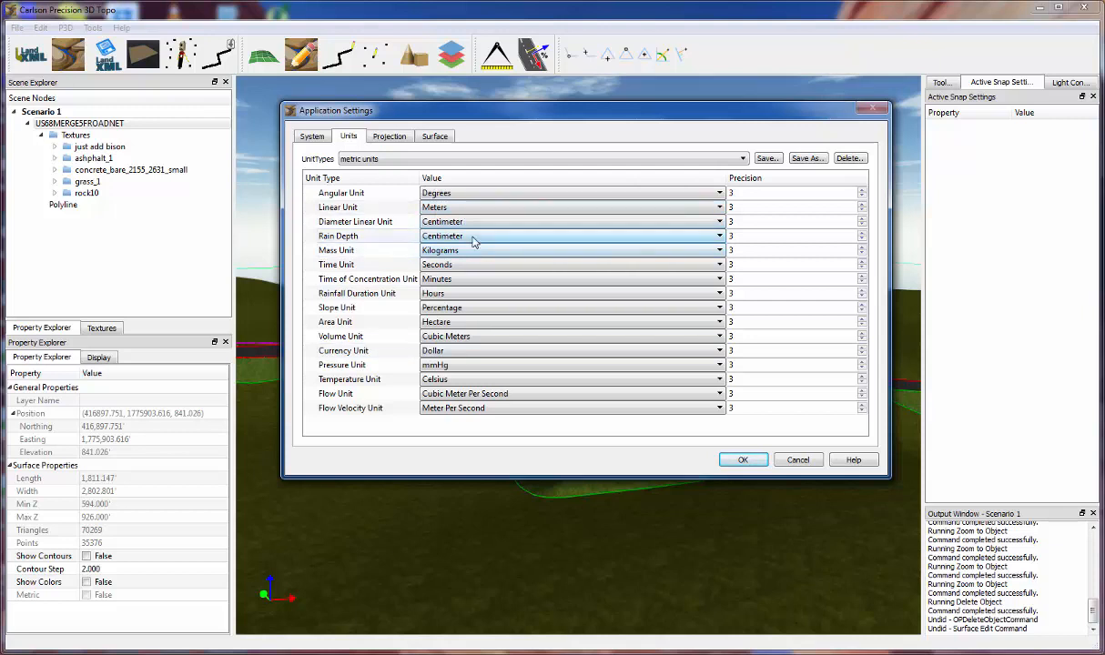
Check the choices for the slope, linear and time units, and set the unit set back to Default P3D Unit.
click(459, 310)
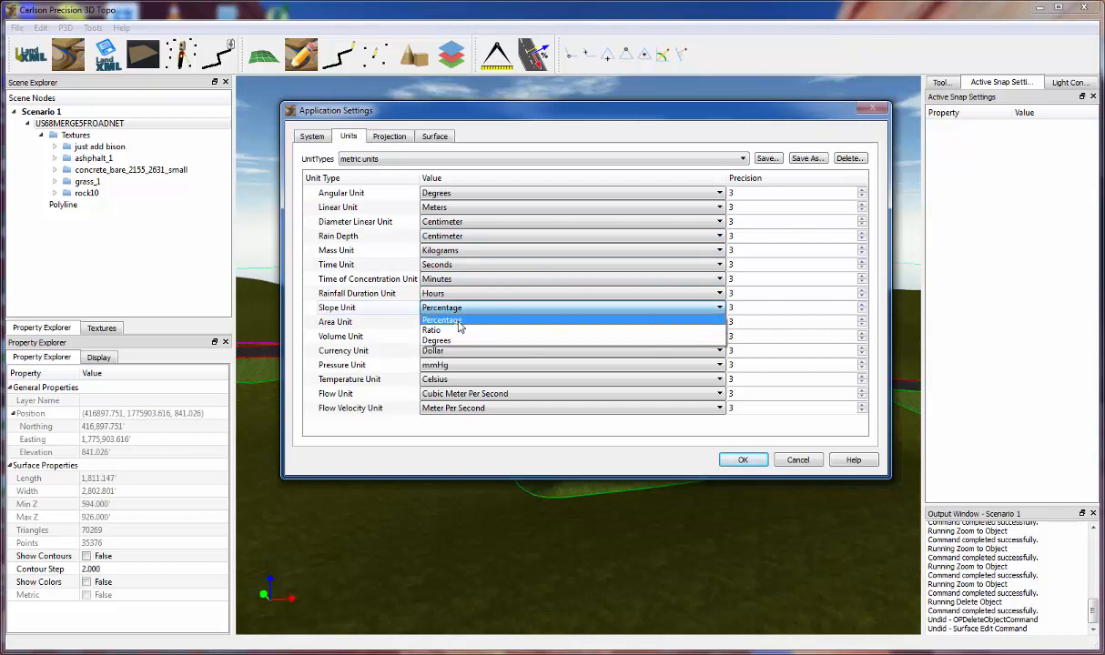
click(455, 320)
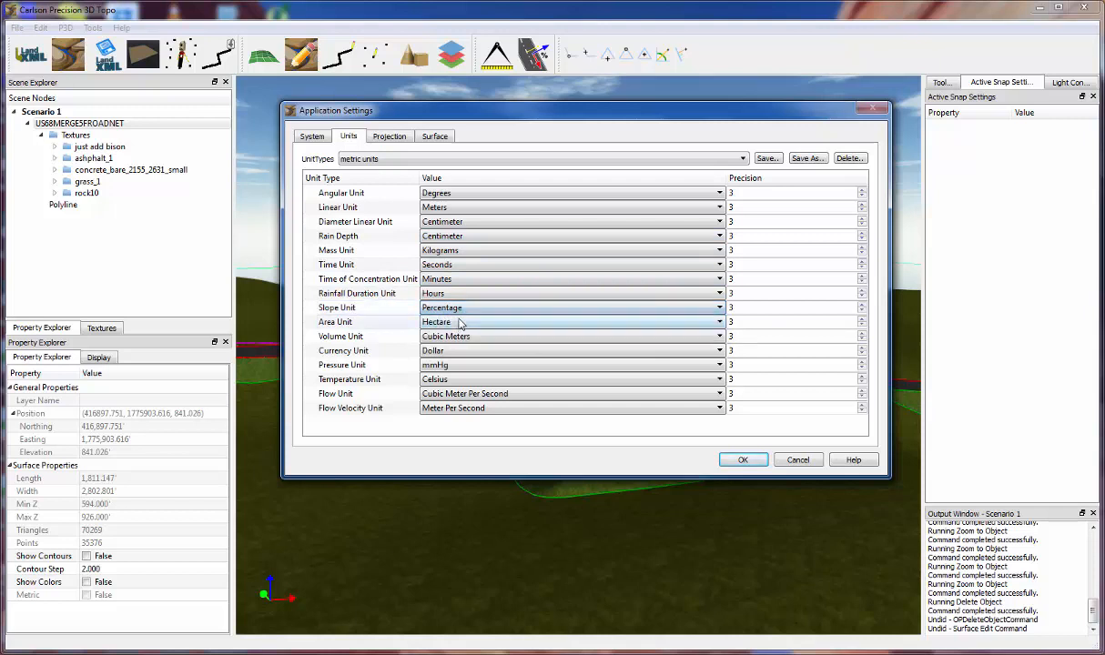
click(486, 207)
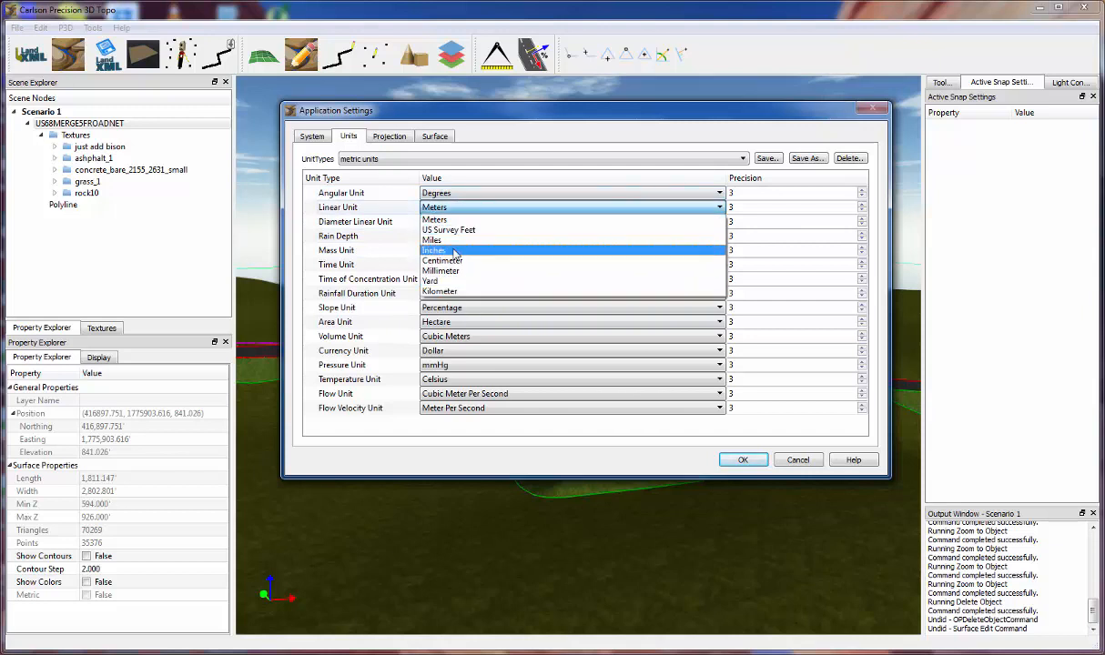
click(407, 209)
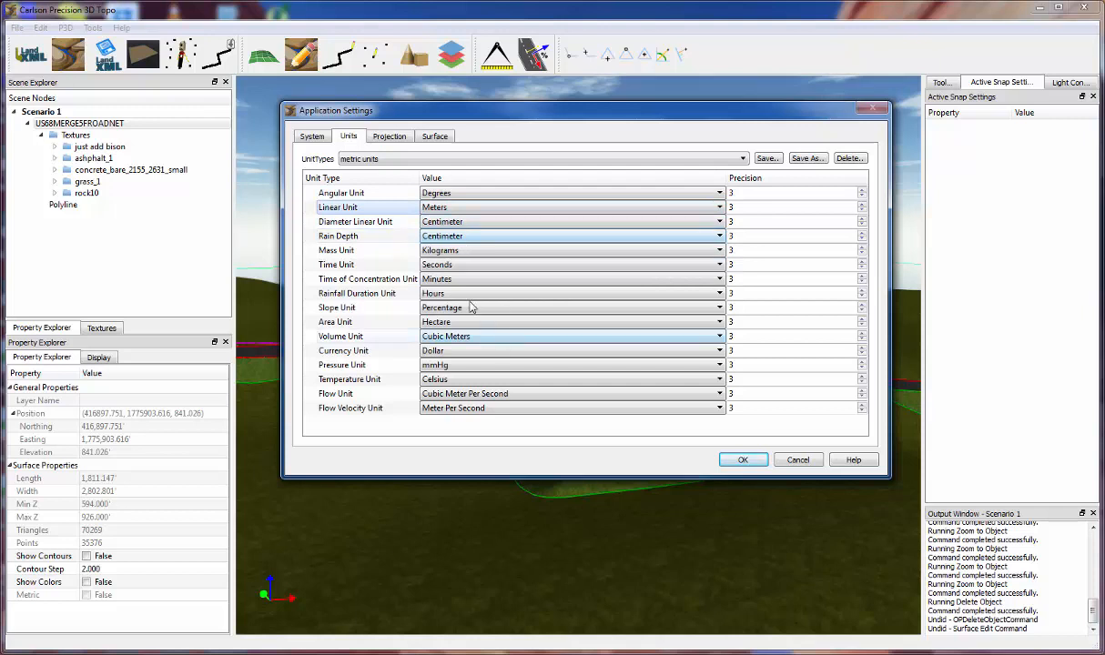
click(463, 267)
click(464, 268)
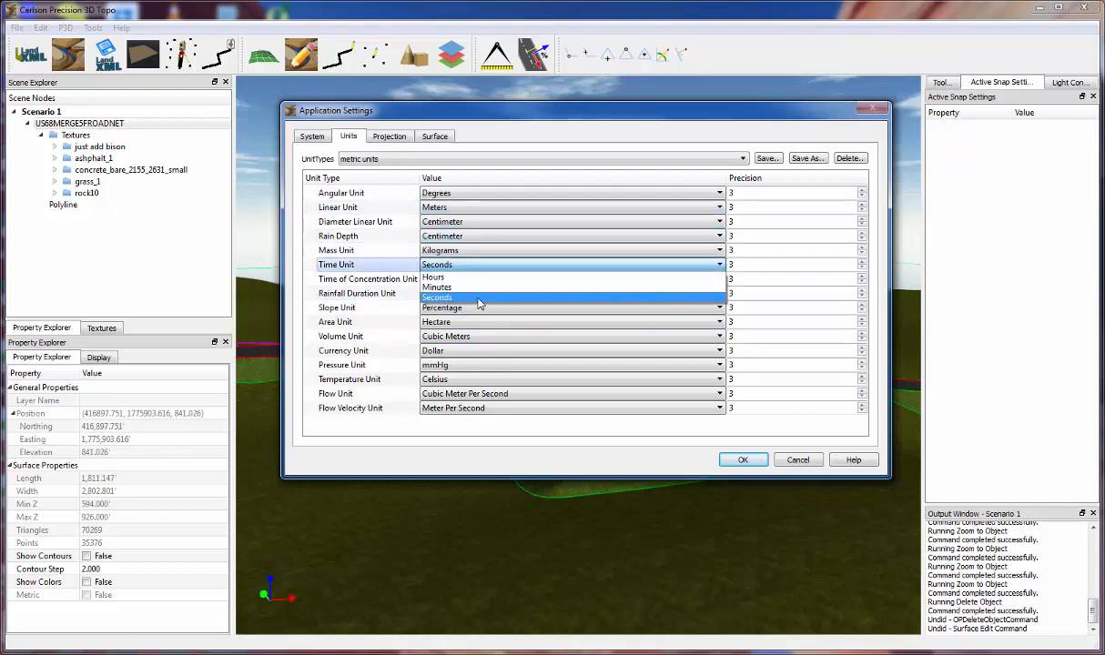
click(480, 304)
click(813, 221)
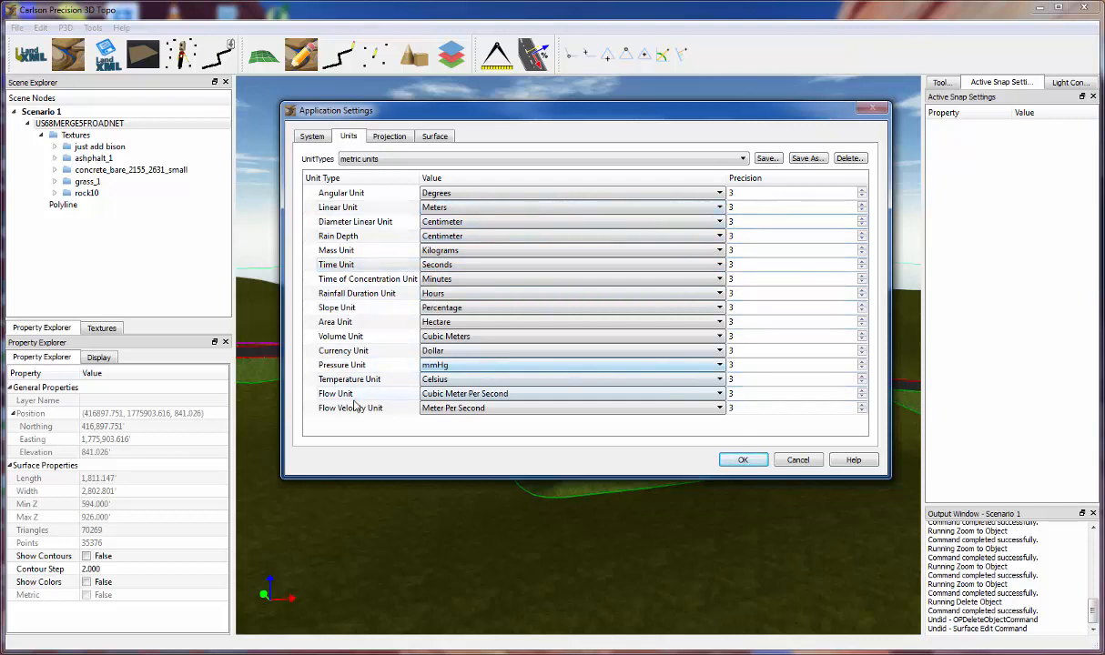
click(599, 162)
click(367, 169)
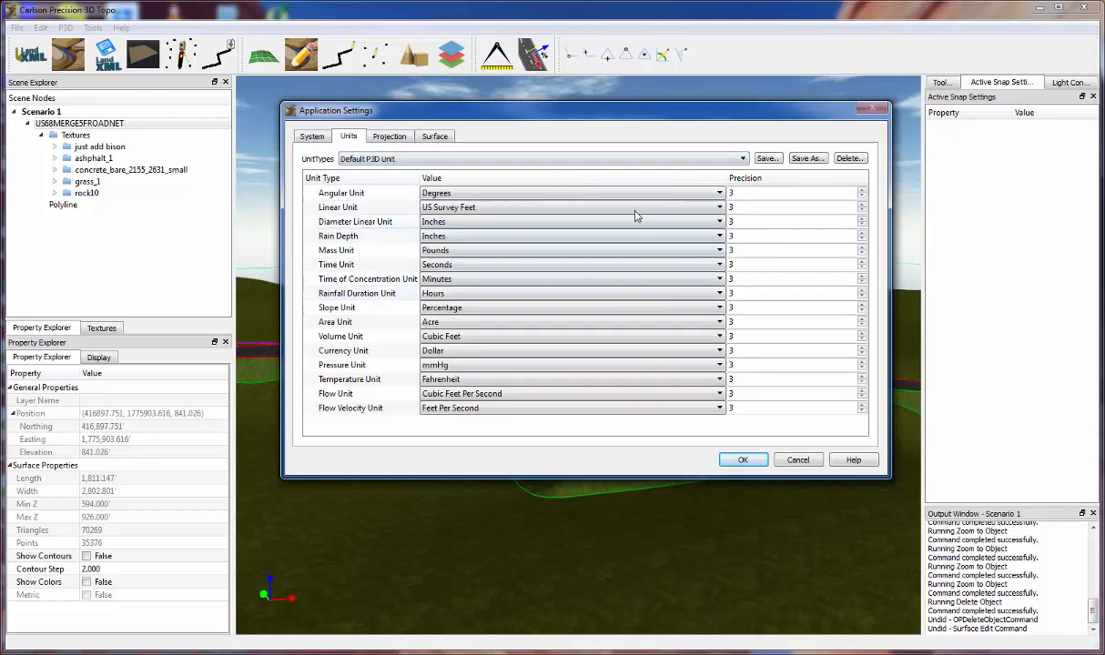
Check the lat/long projection settings offered for the US NAD 27 and UTM projection types.
click(389, 137)
click(443, 175)
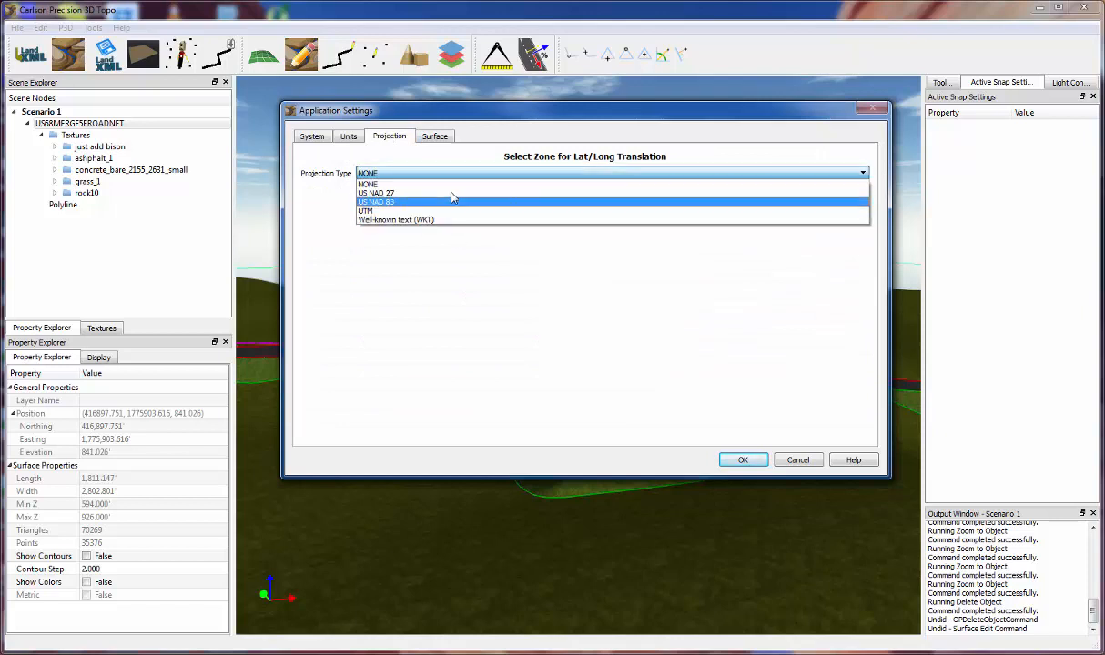
click(452, 193)
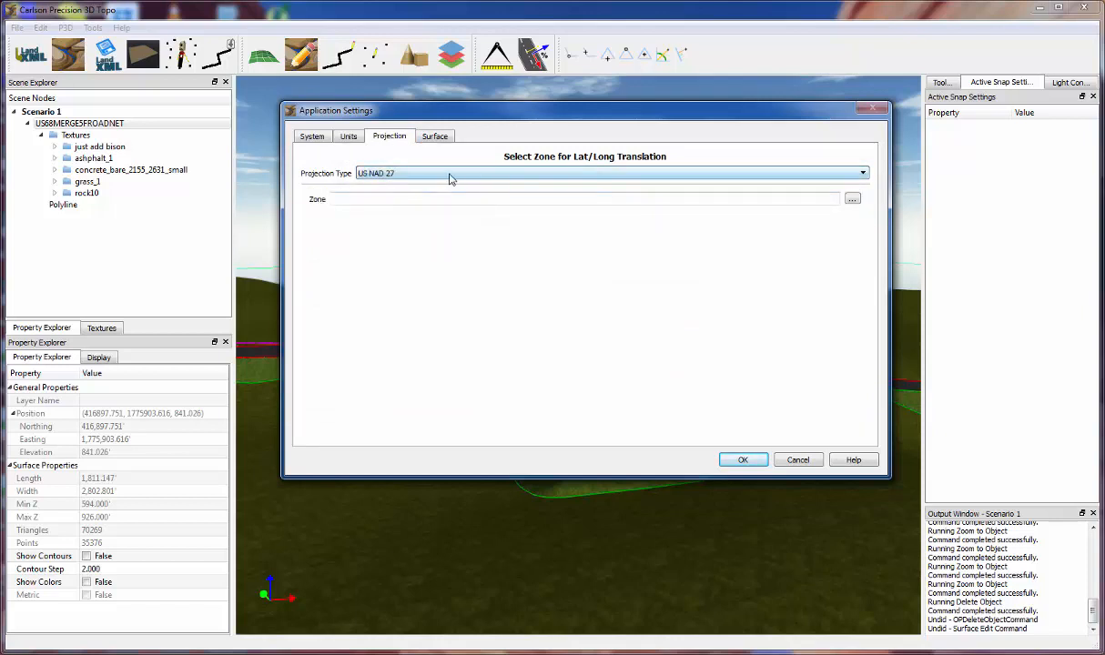
click(450, 174)
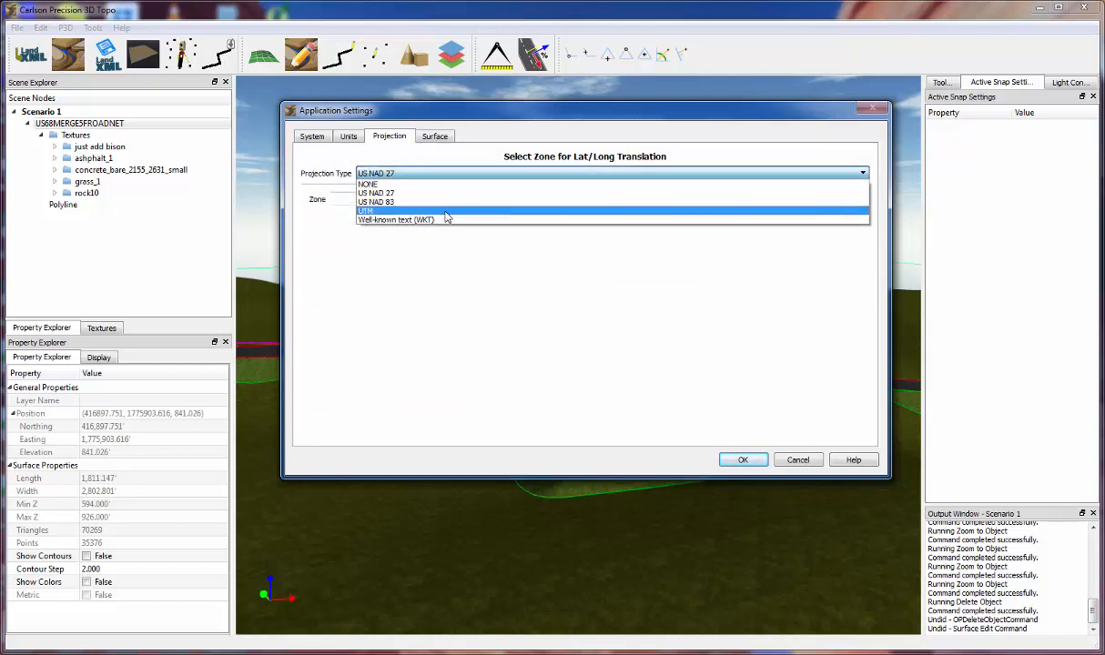
click(445, 211)
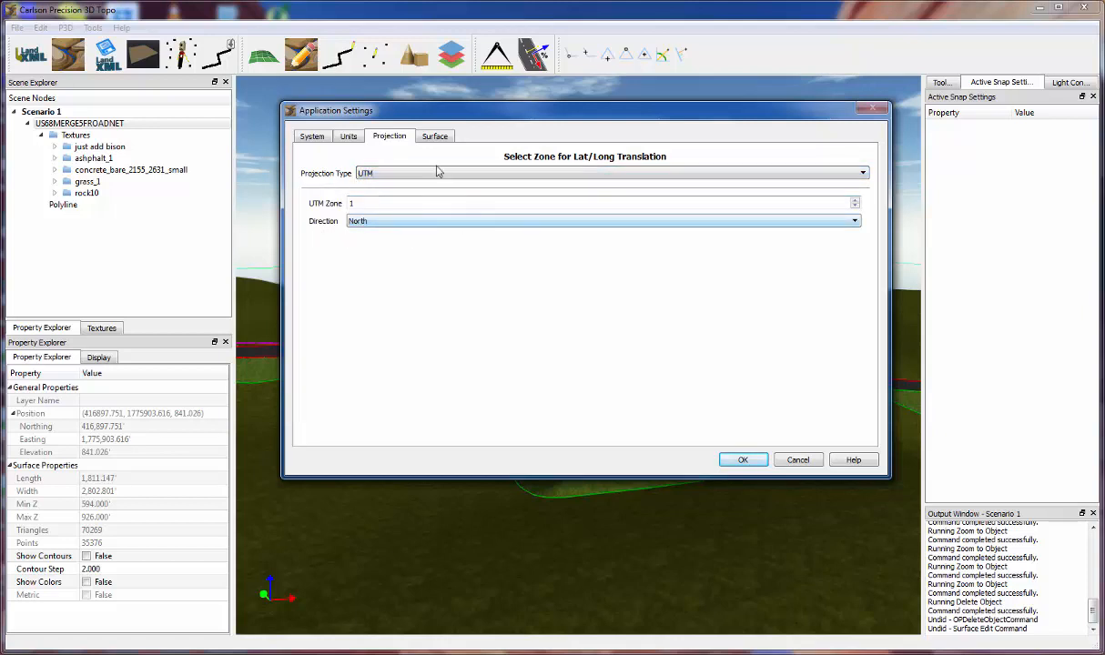
Examine the projection's Well-known text (WKT) value and the unit list, and close the application settings without saving.
click(405, 176)
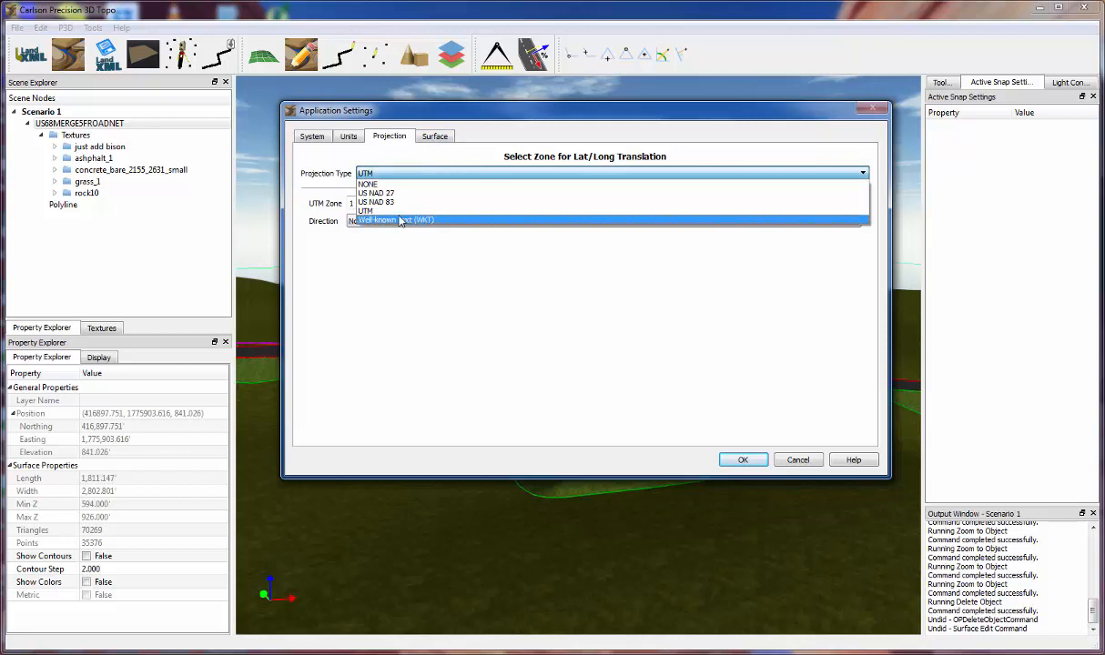
click(383, 221)
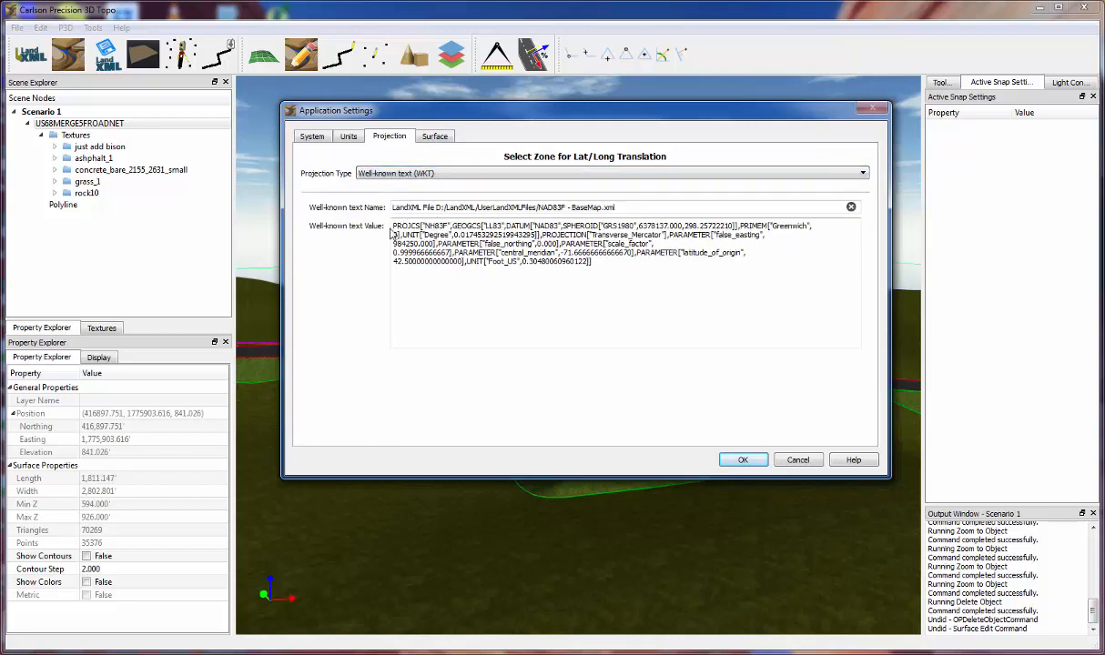
mouse_move(393, 225)
mouse_down()
mouse_move(611, 246)
mouse_move(650, 262)
mouse_move(380, 222)
mouse_up()
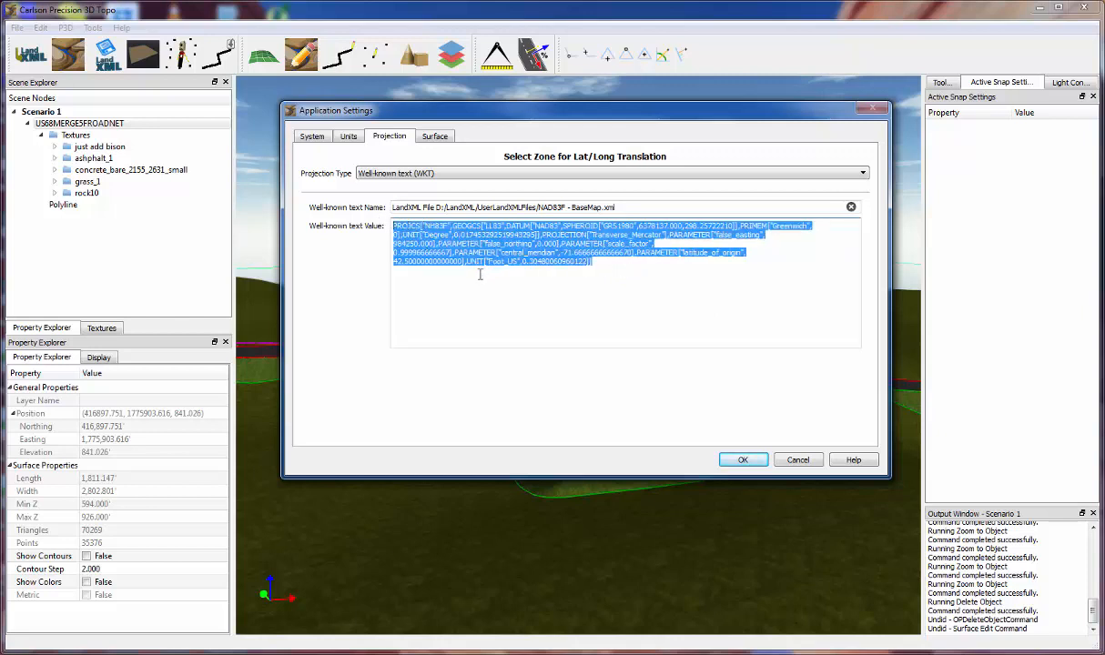
click(474, 276)
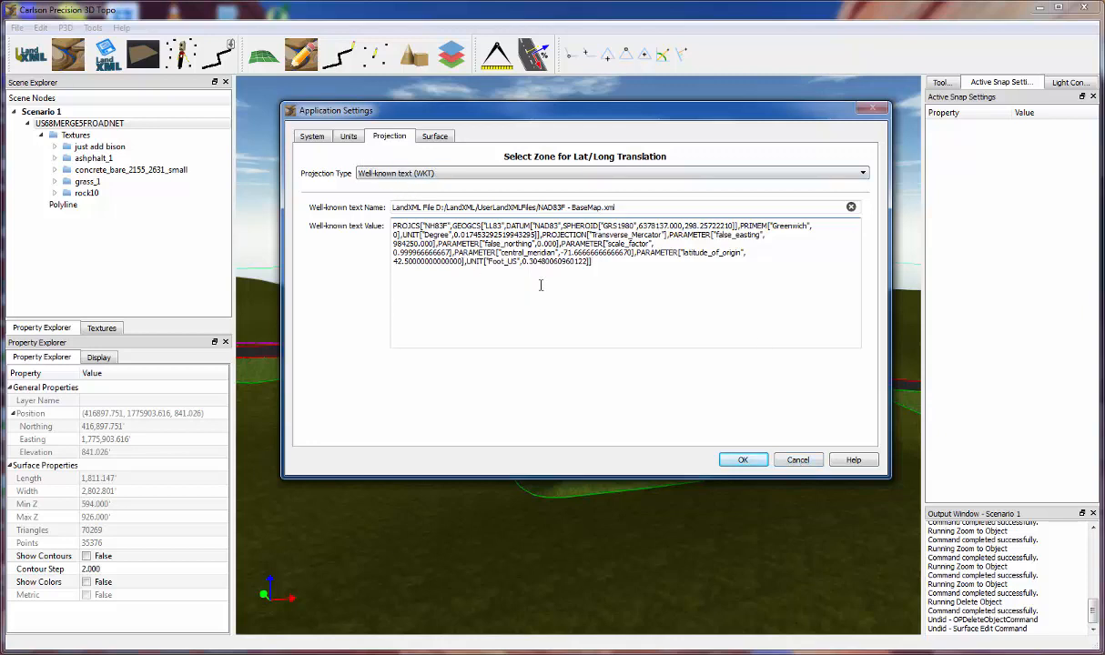
click(346, 136)
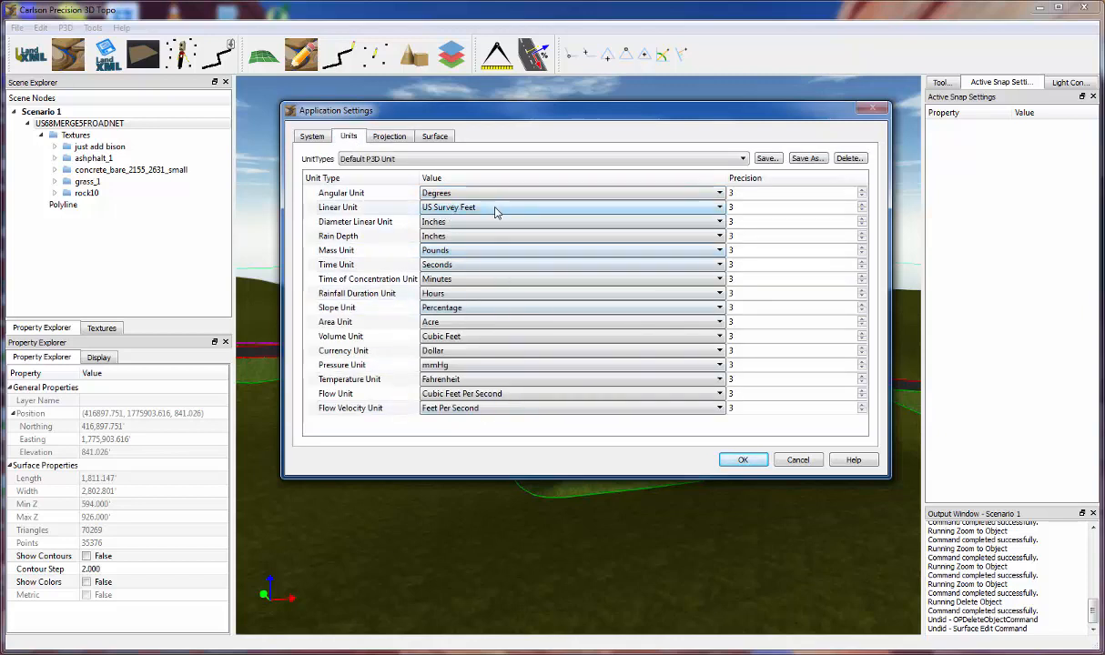
click(811, 460)
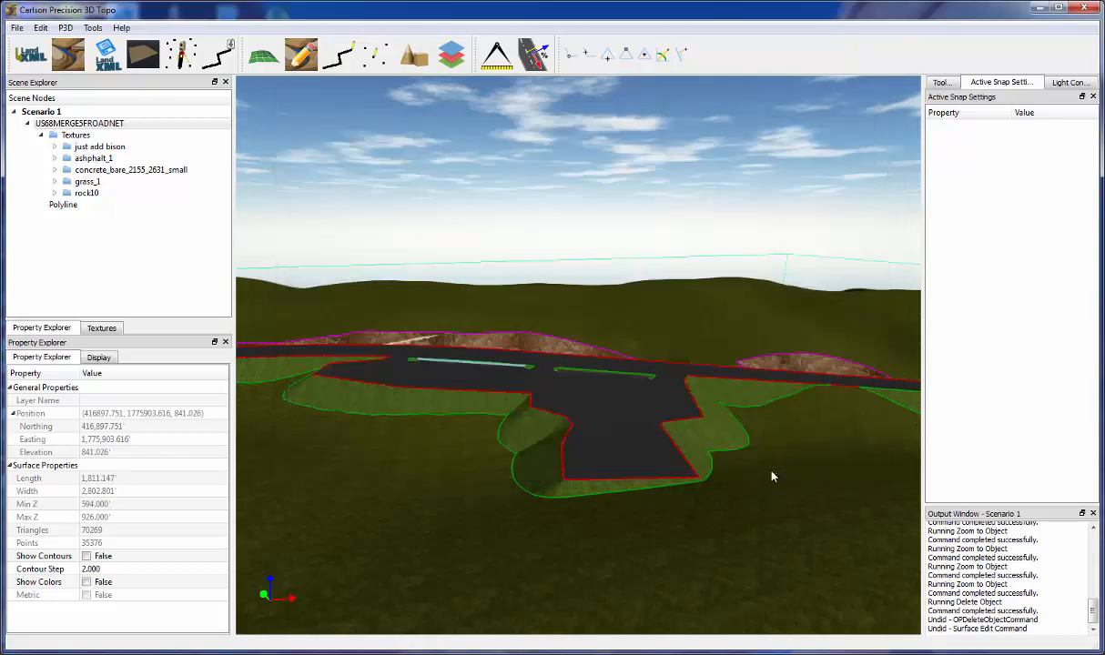
Start loading a surface, browse the Carlson Projects folder and check the supported surface file types.
middle_drag(606, 337, 557, 328)
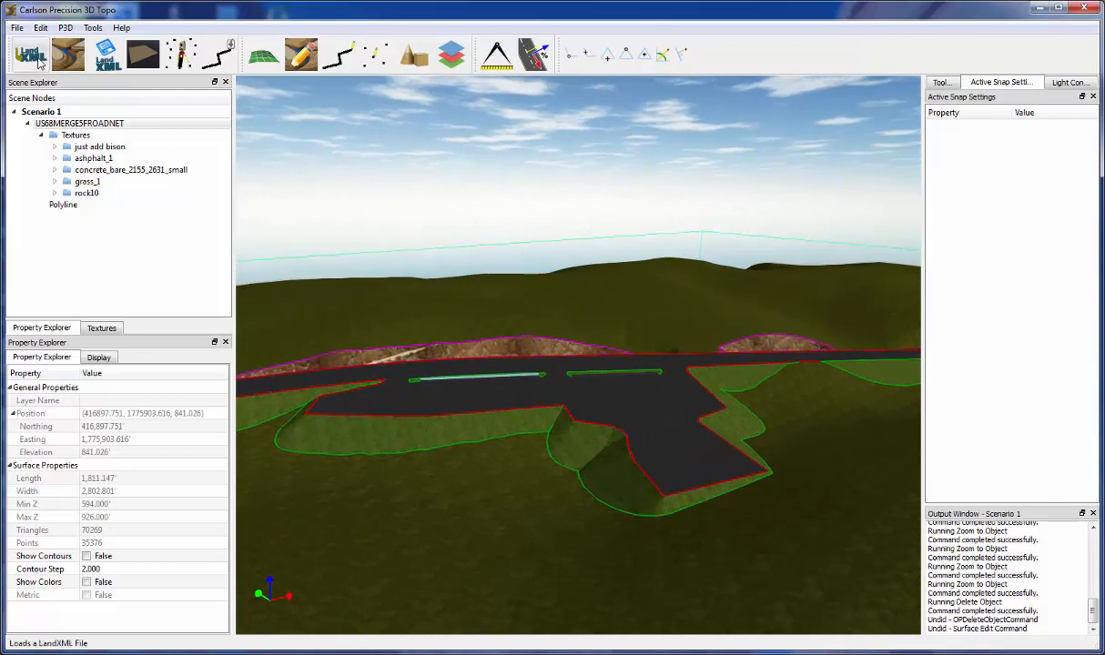
middle_drag(524, 413, 573, 463)
scroll(573, 460, down, 5)
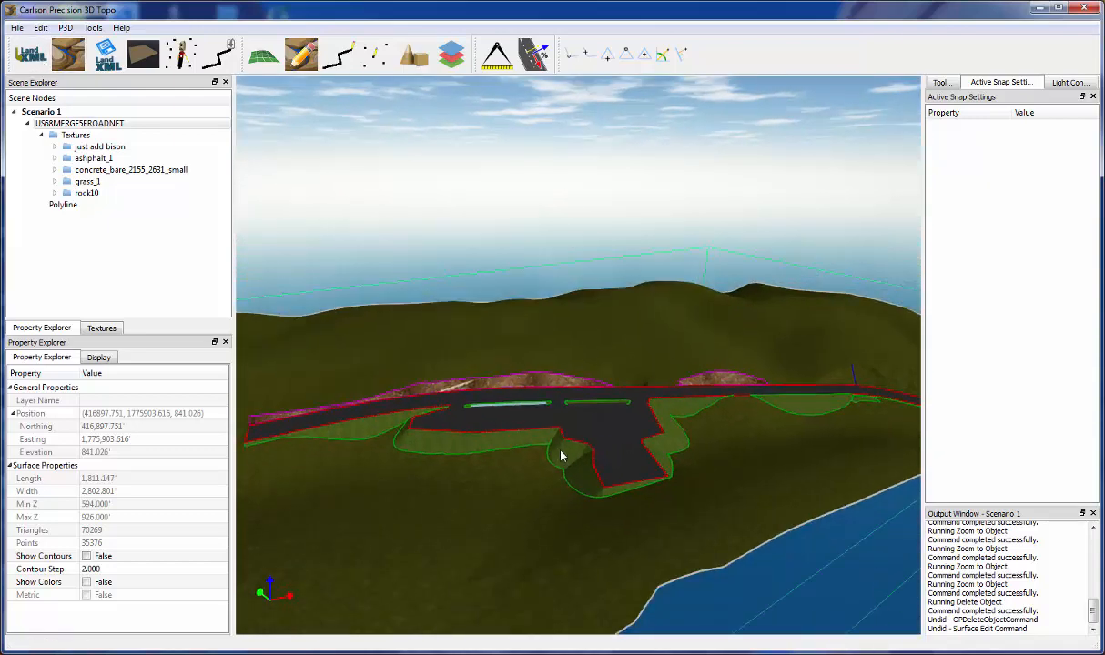
click(66, 57)
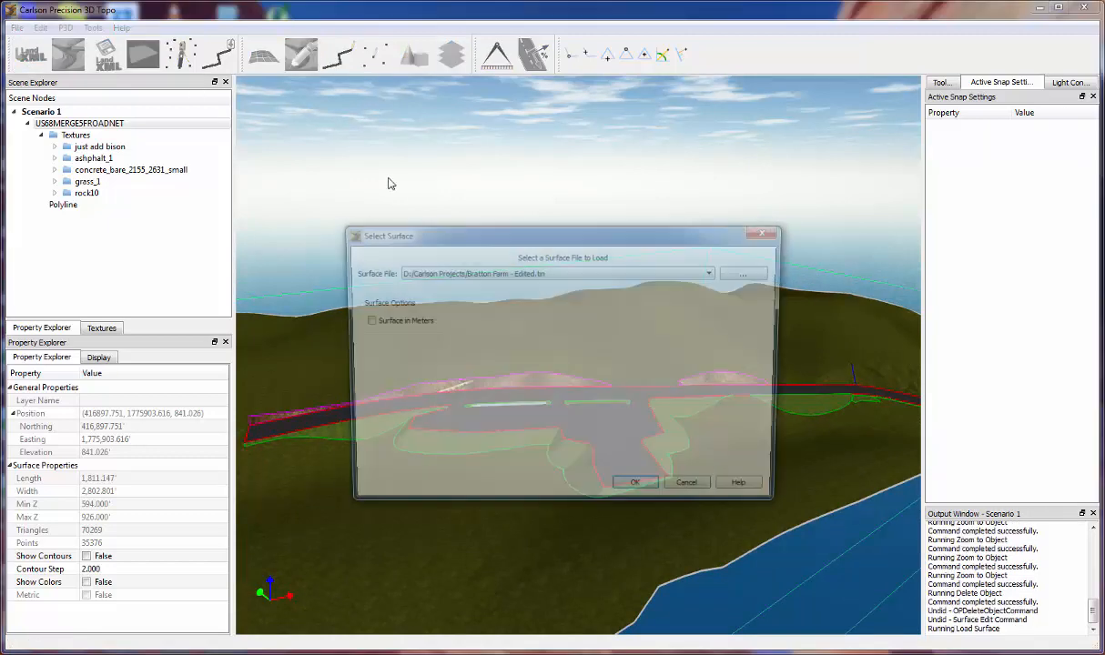
click(746, 273)
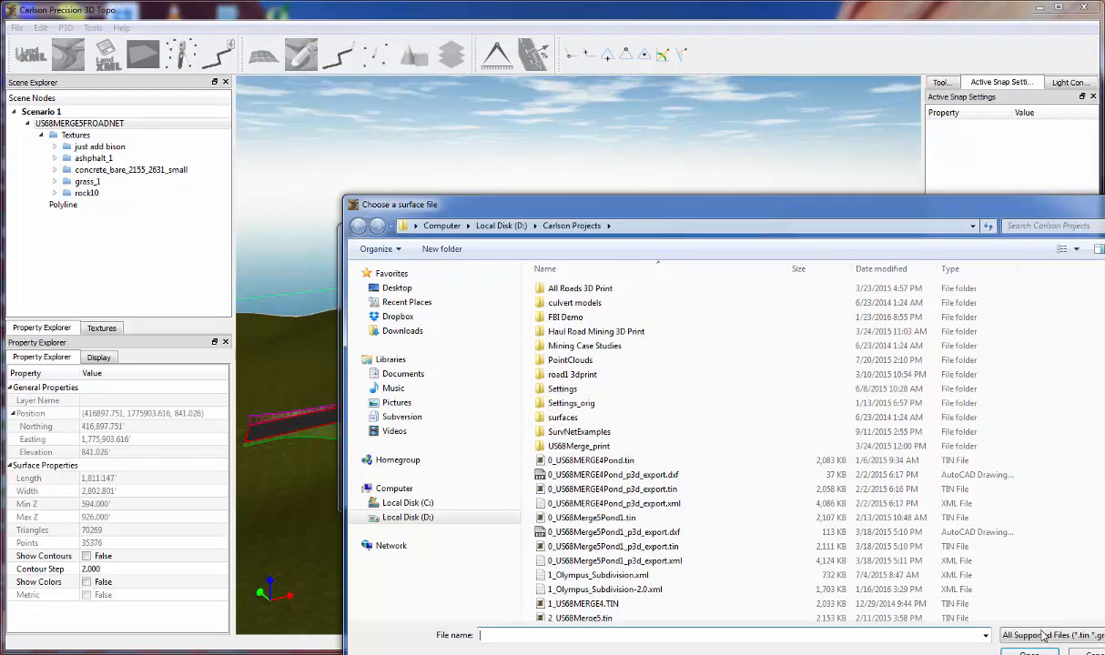
click(1082, 635)
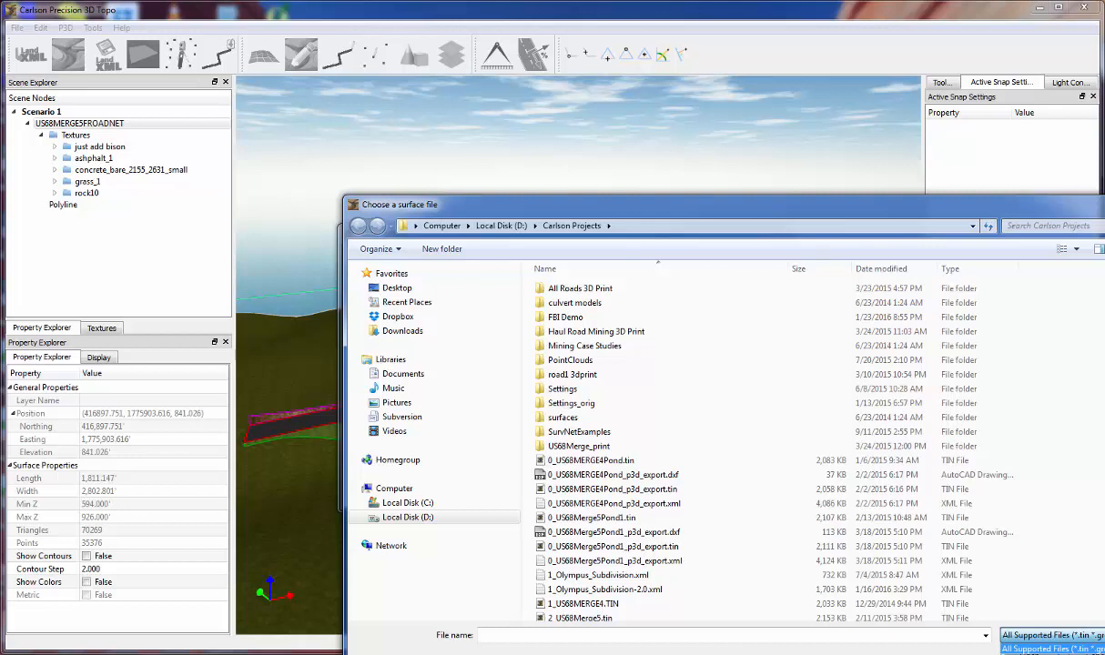
click(824, 206)
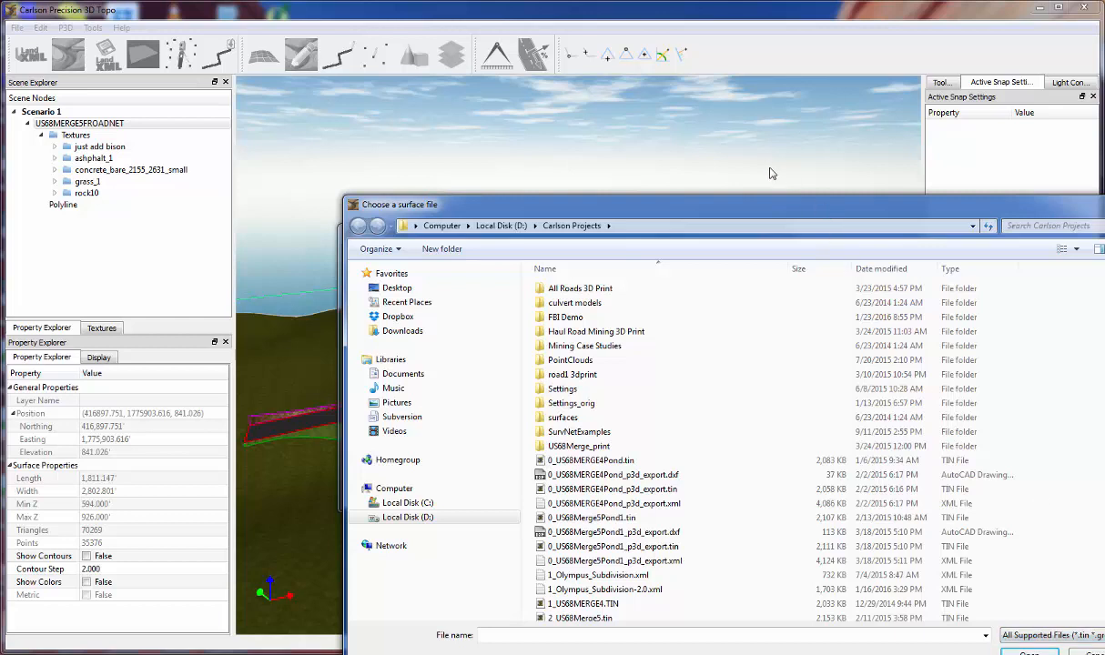
Bring the surface file chooser fully into view, check its file type filter, and cancel loading a surface.
drag(771, 204, 772, 201)
click(1051, 632)
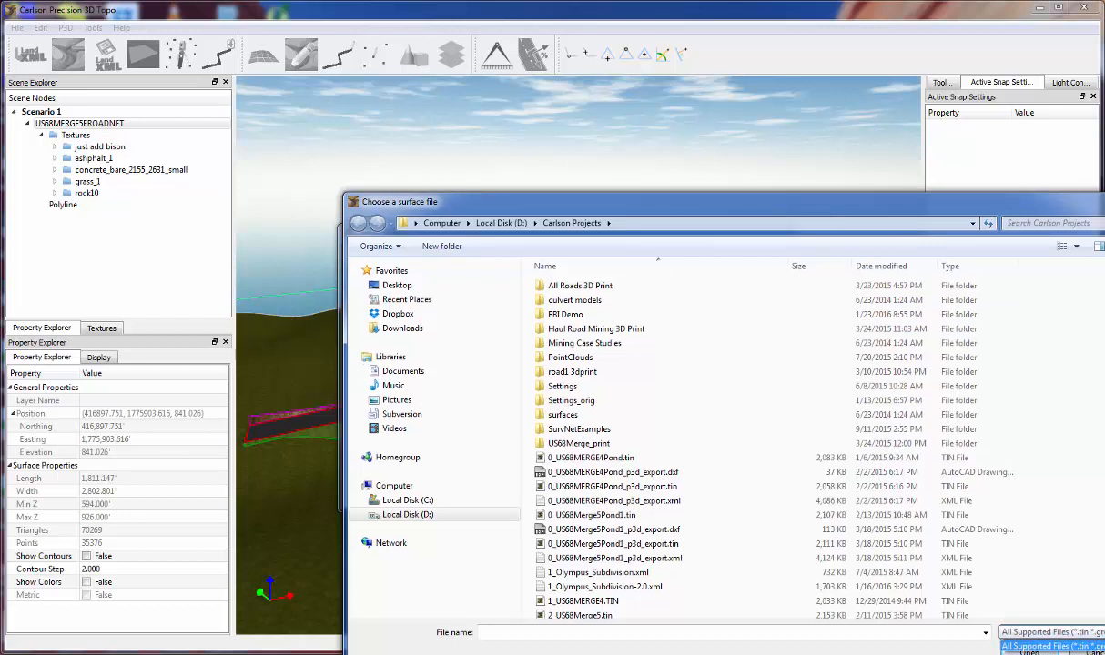
click(869, 201)
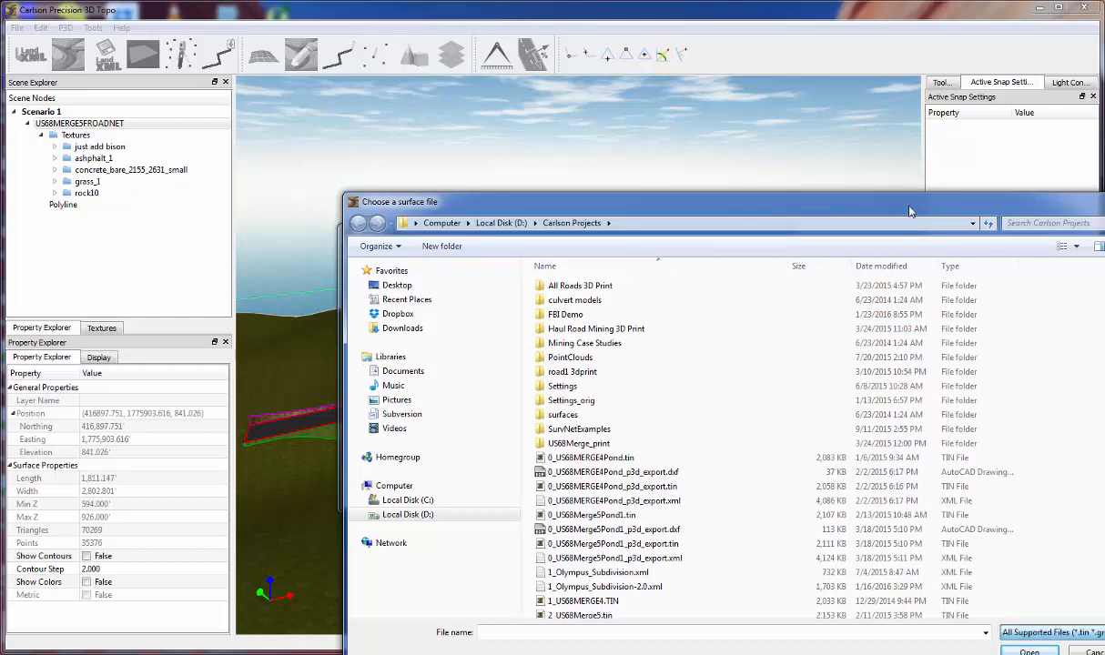
drag(868, 200, 741, 120)
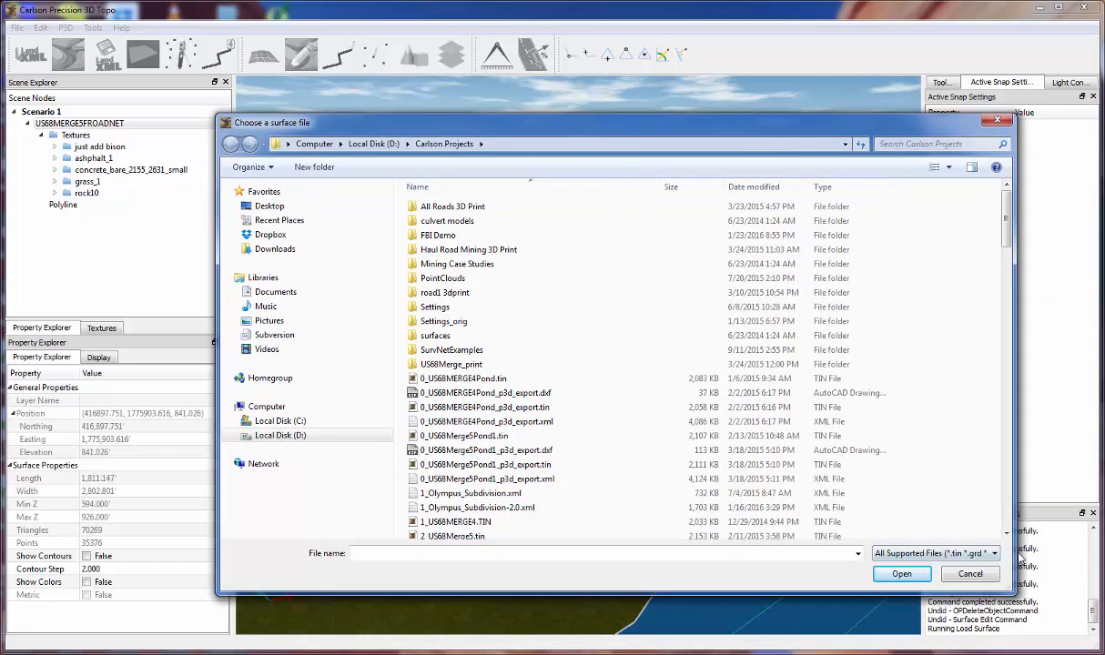
click(974, 574)
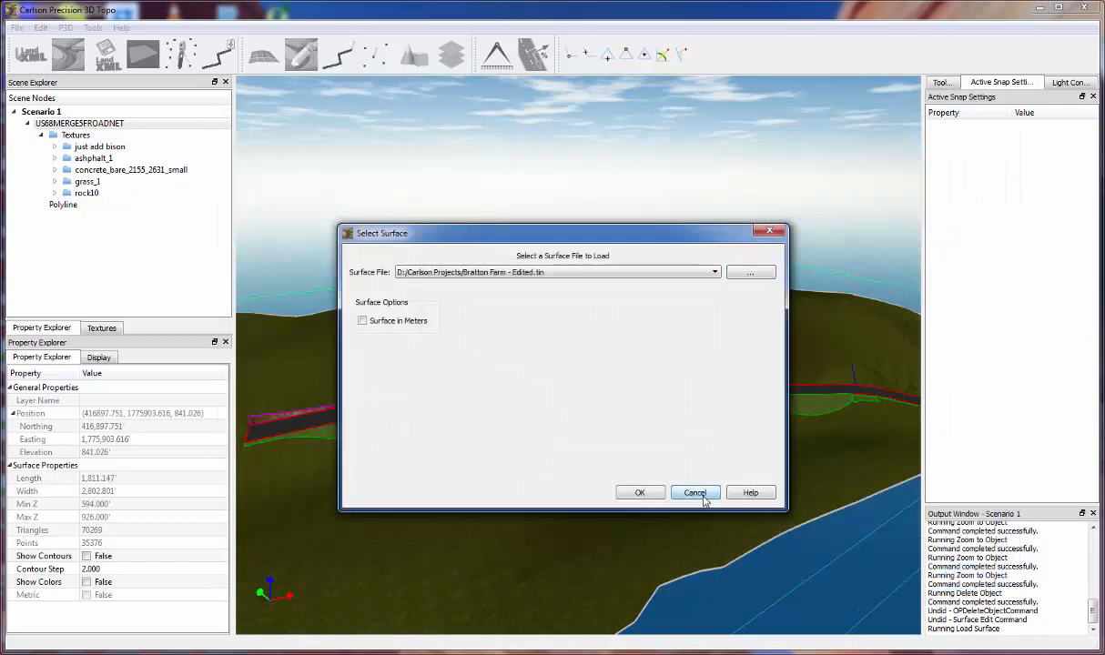
click(703, 499)
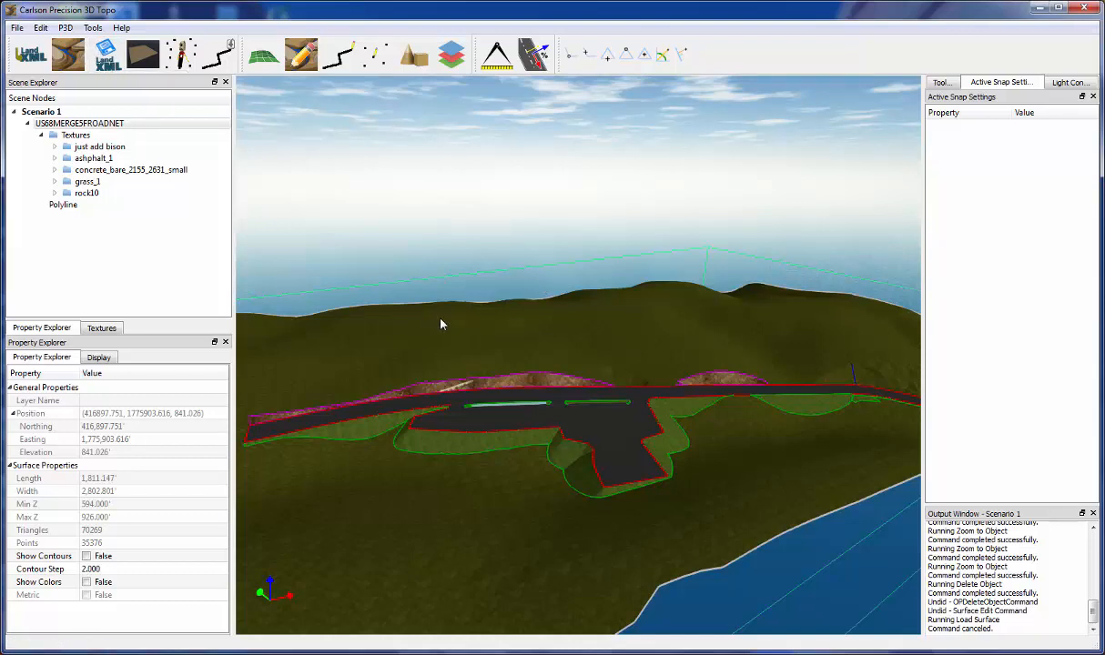
Check the file formats available for saving or exporting the US68MERGE5FROADNET surface, and cancel the export.
drag(572, 355, 572, 368)
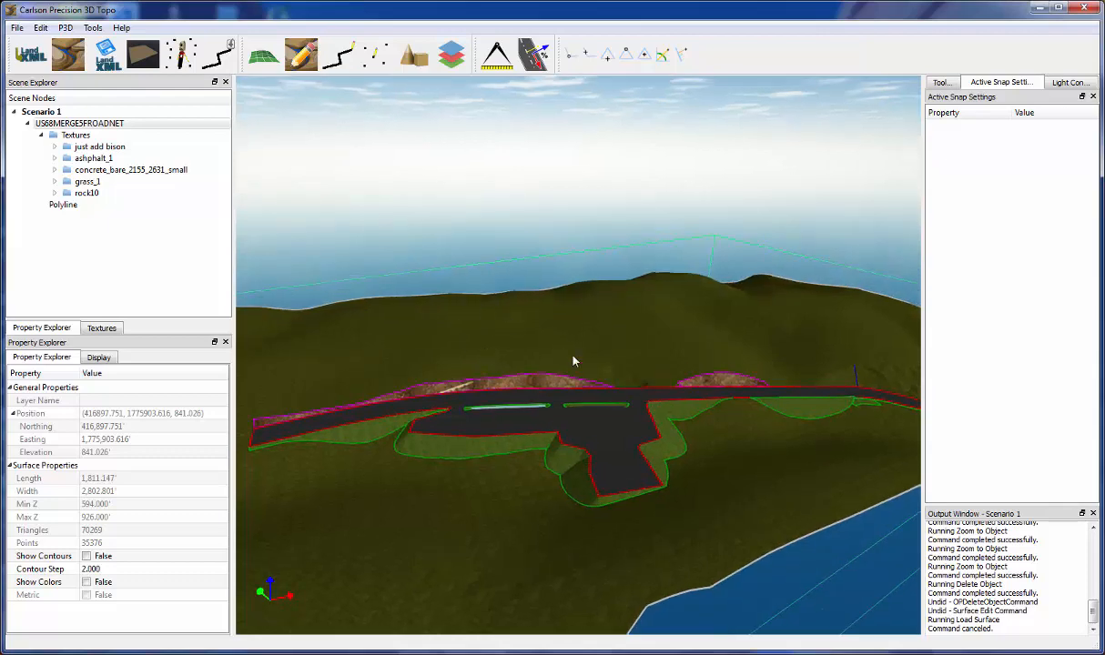
right_click(574, 354)
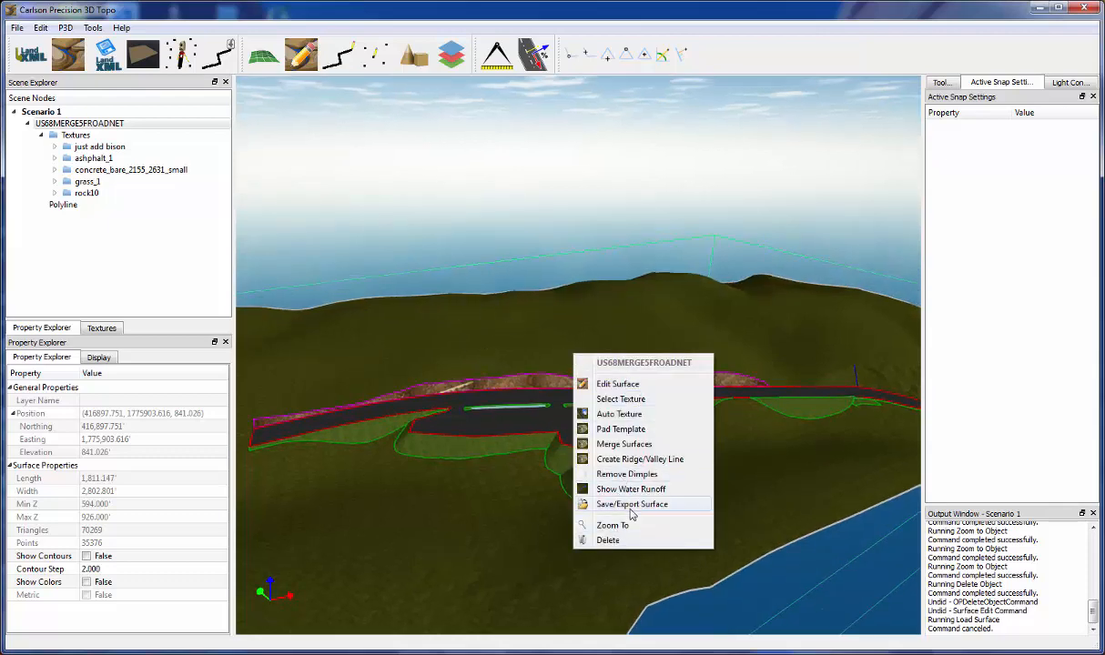
click(632, 505)
click(213, 454)
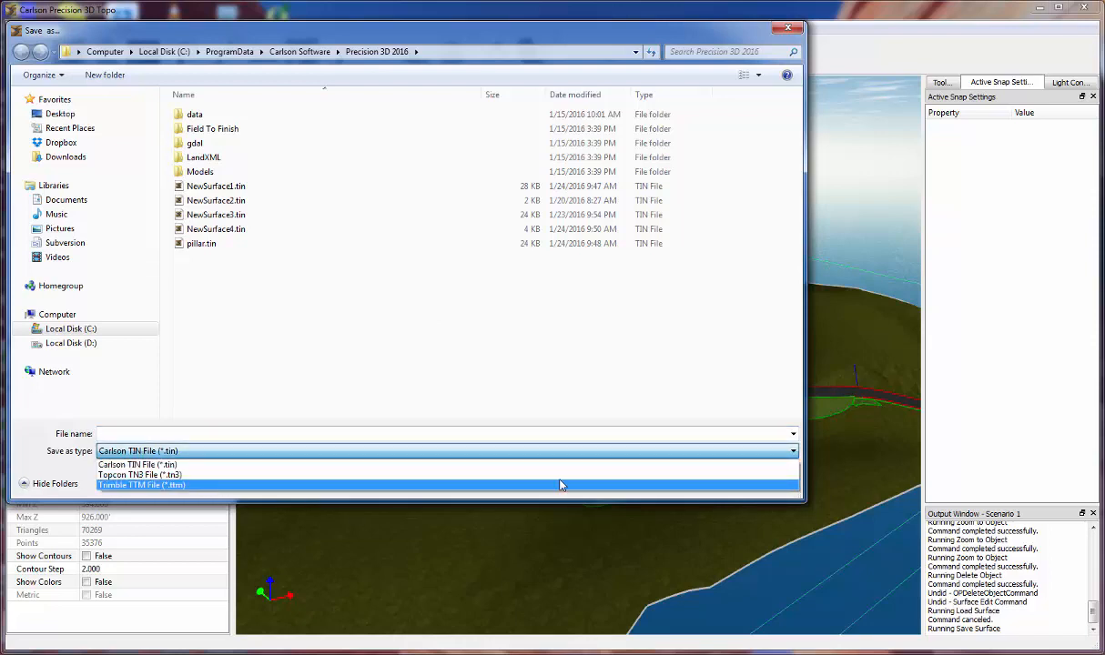
click(648, 355)
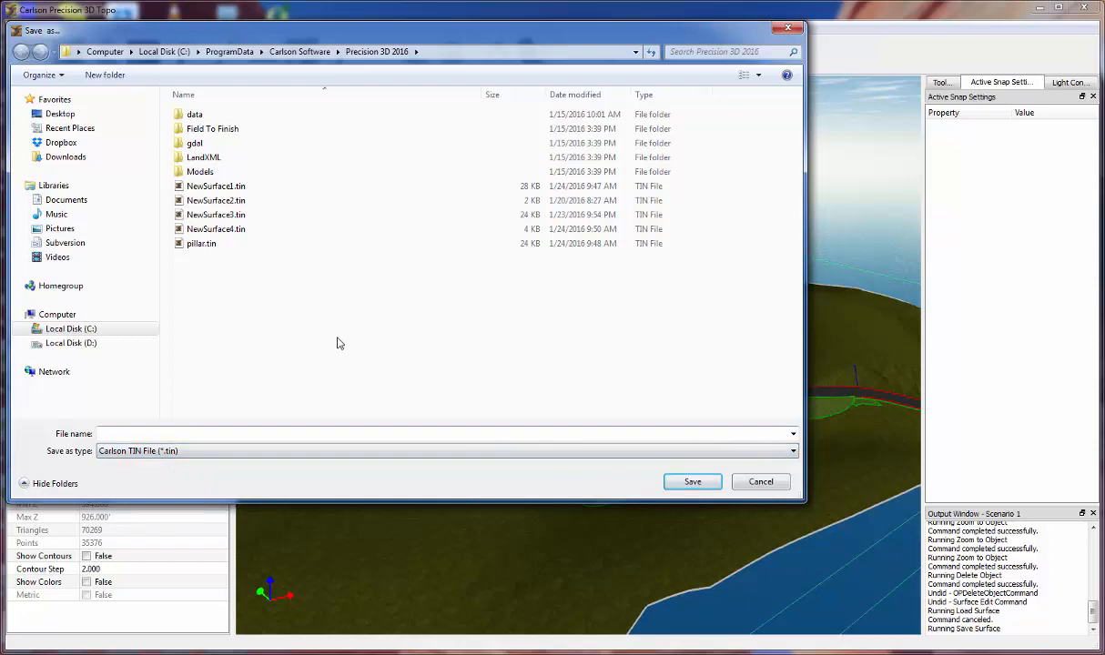
drag(337, 31, 482, 83)
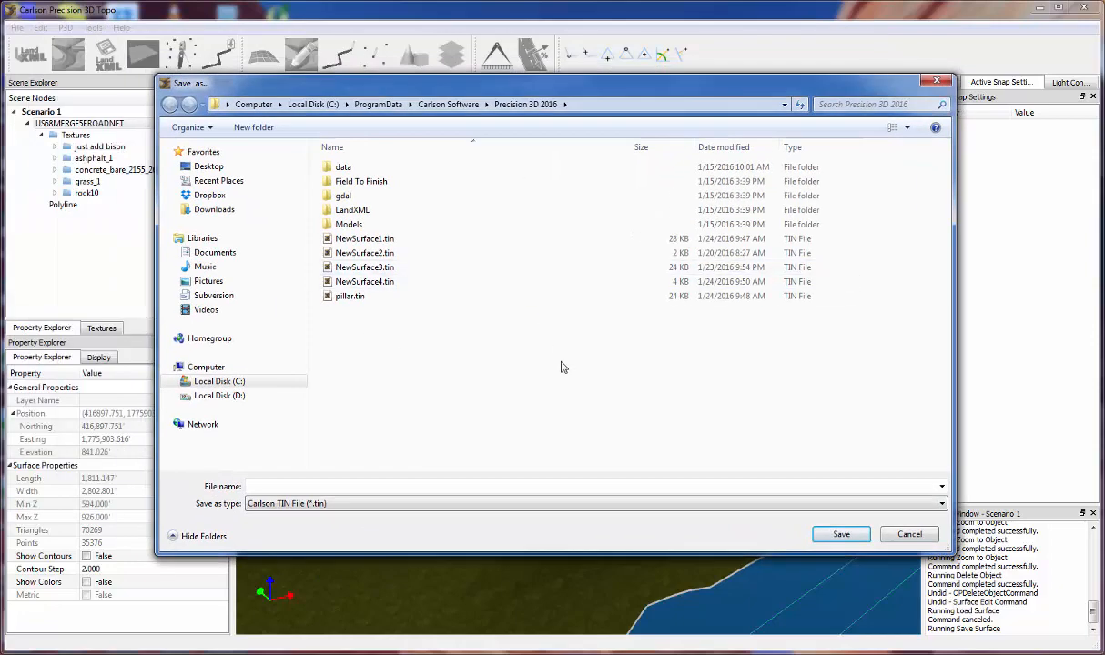
click(908, 534)
Open the 3D object gallery for inserting an object and browse its Oil Tanks, Shapes, Bridges and Houses categories.
scroll(584, 426, up, 8)
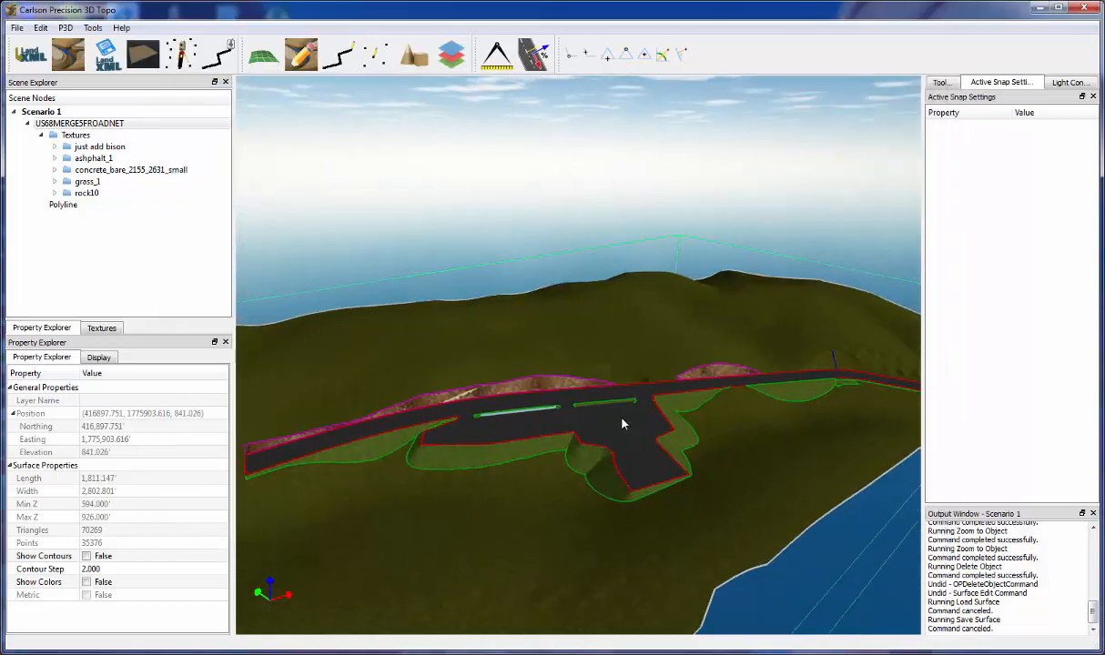
scroll(607, 418, up, 5)
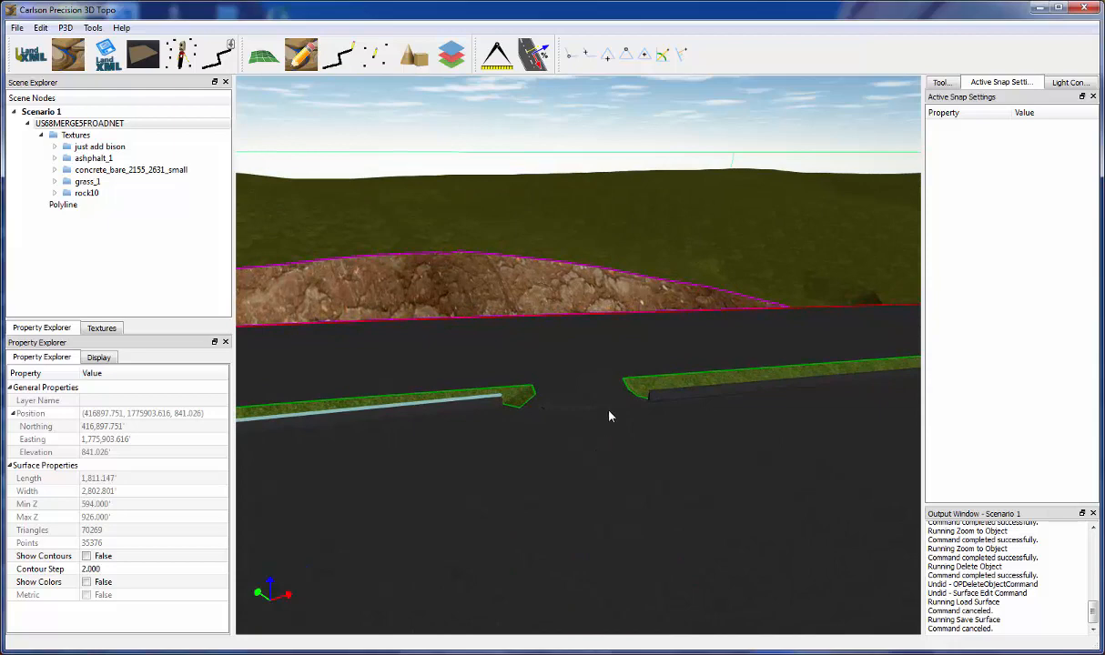
scroll(609, 416, down, 8)
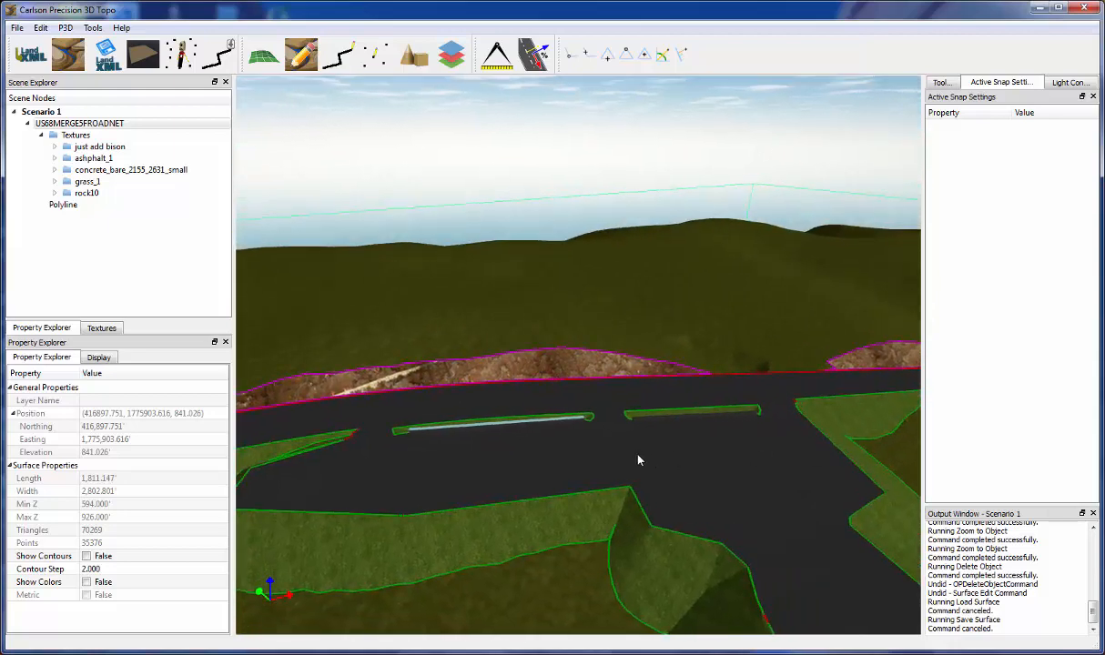
middle_drag(638, 455, 591, 433)
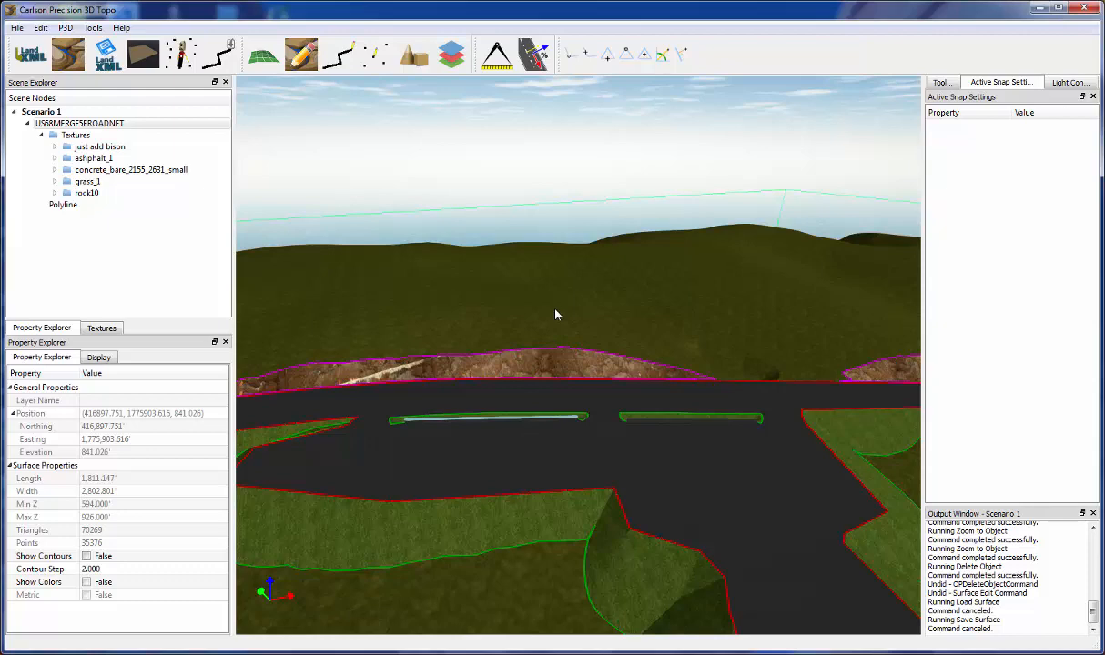
click(414, 55)
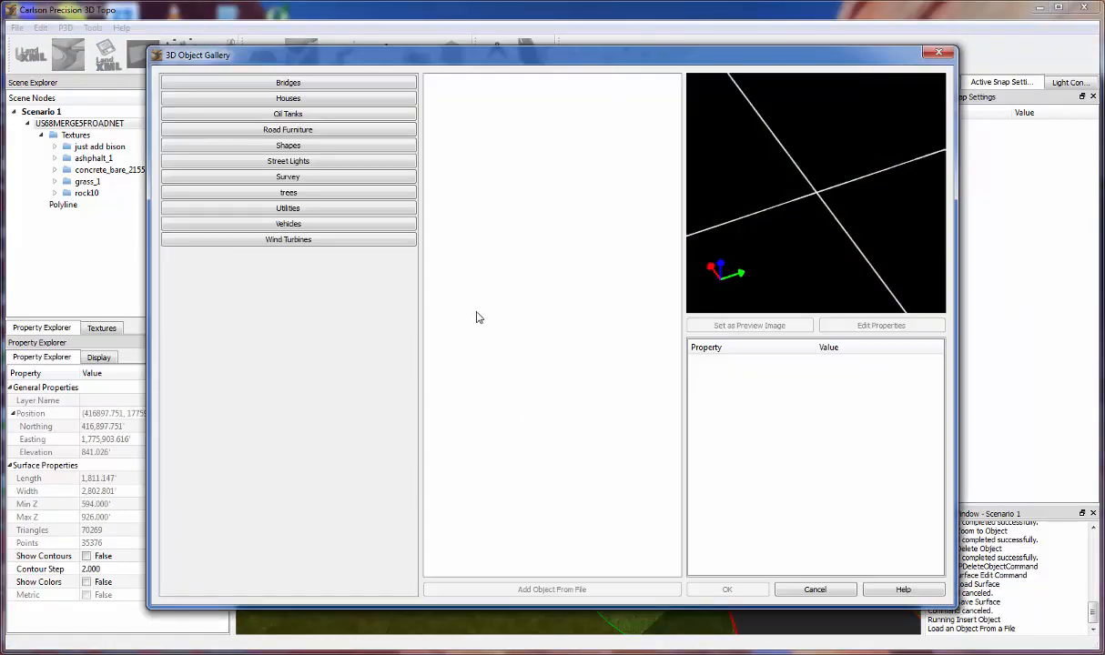
click(343, 116)
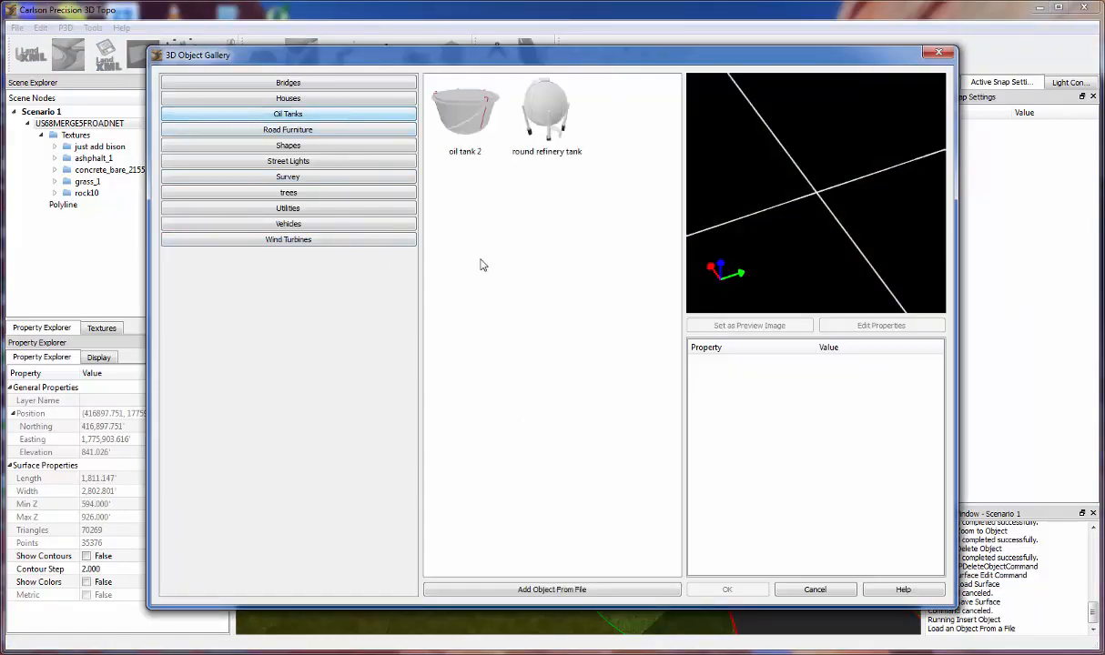
click(345, 145)
click(357, 111)
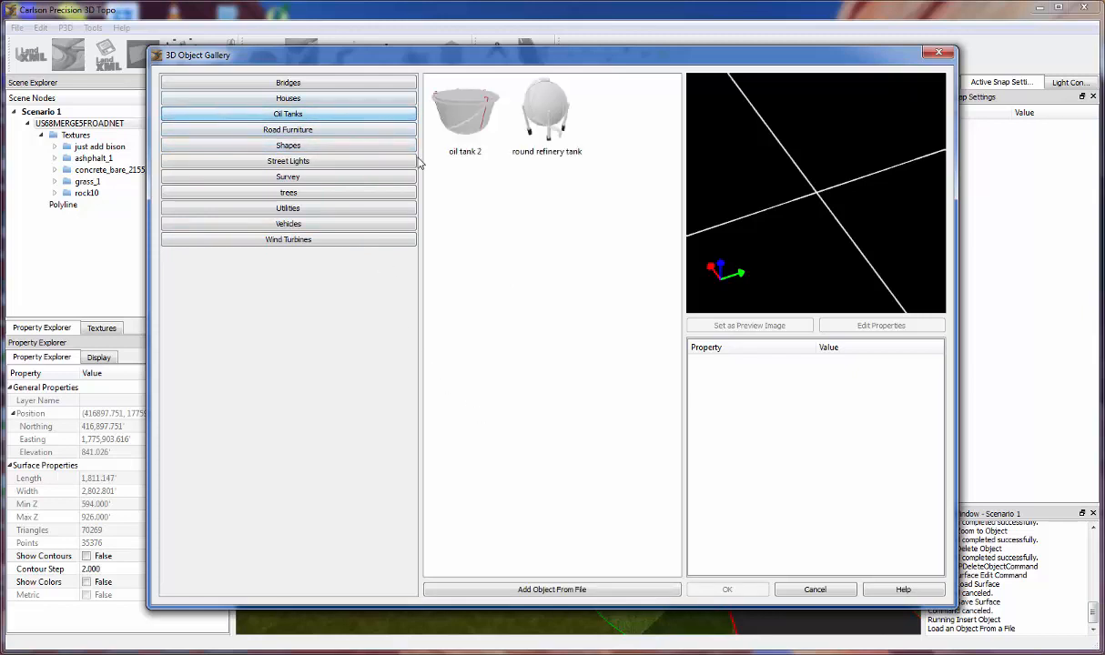
click(348, 96)
click(369, 83)
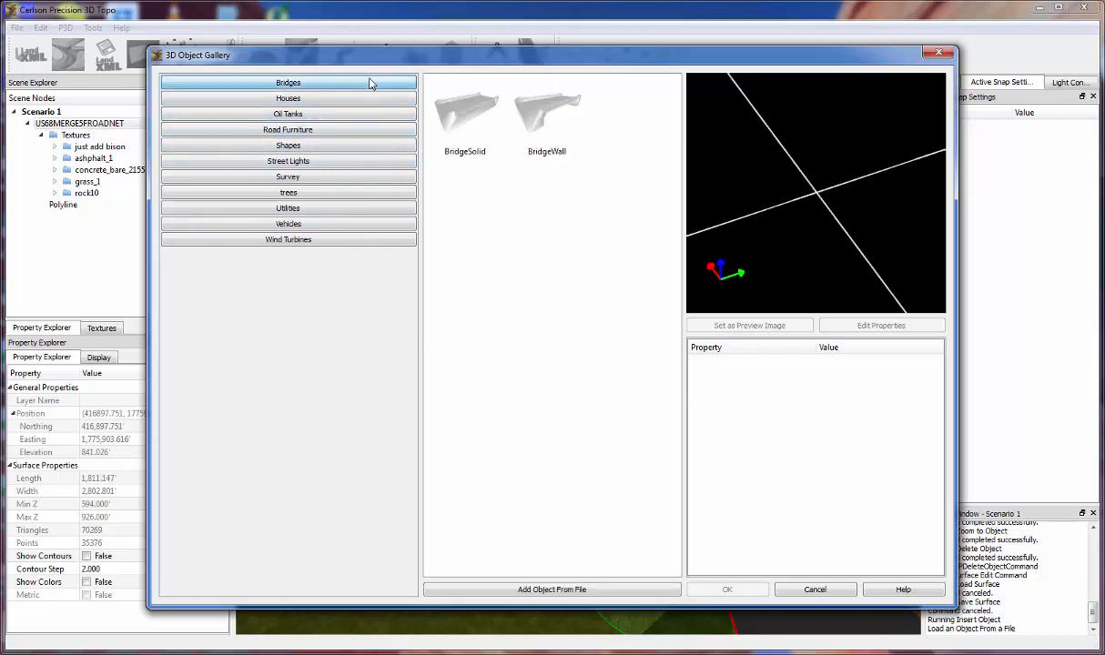
click(364, 100)
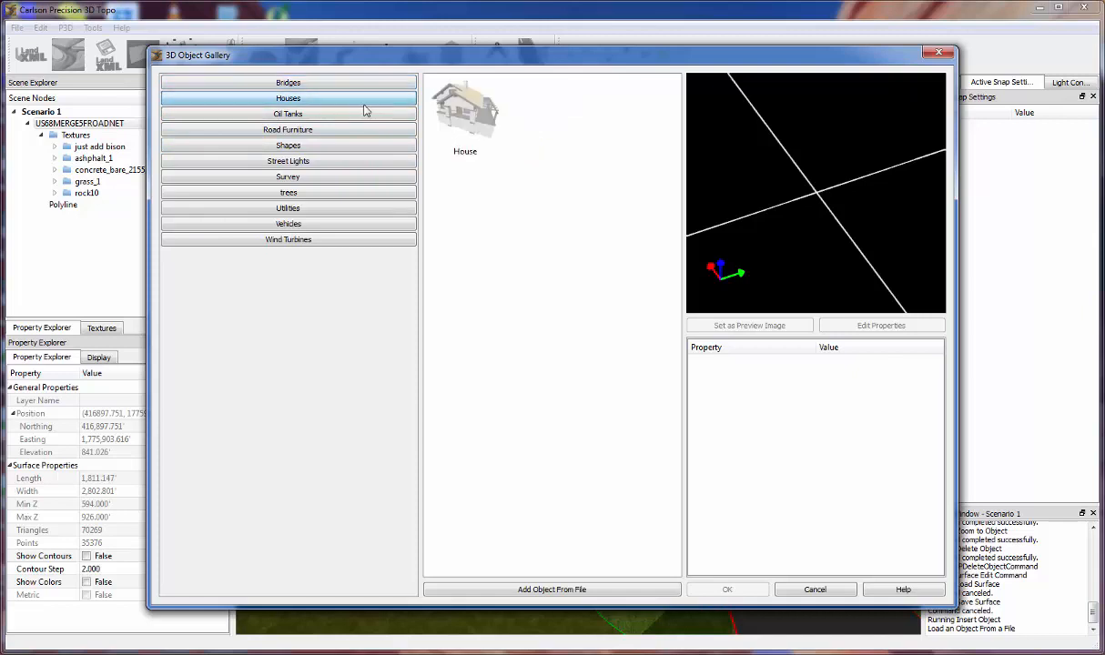
Add the 2009_Nissan_350z.skp model from the Downloads folder to the gallery's Houses category and inspect its 3D preview.
click(551, 590)
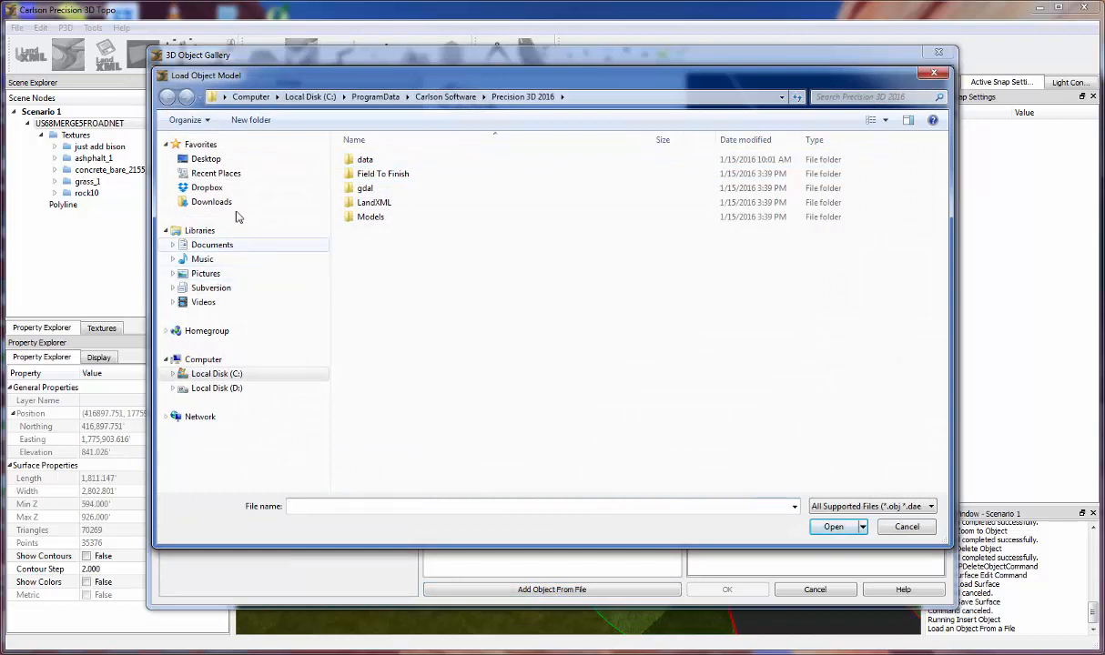
click(212, 202)
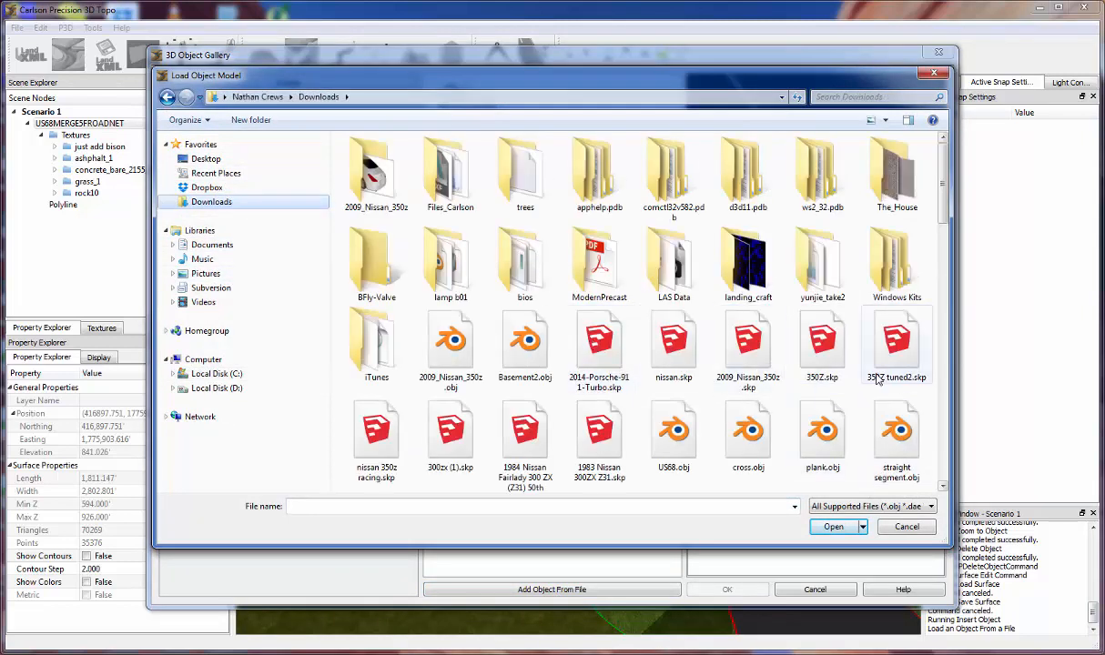
double_click(743, 374)
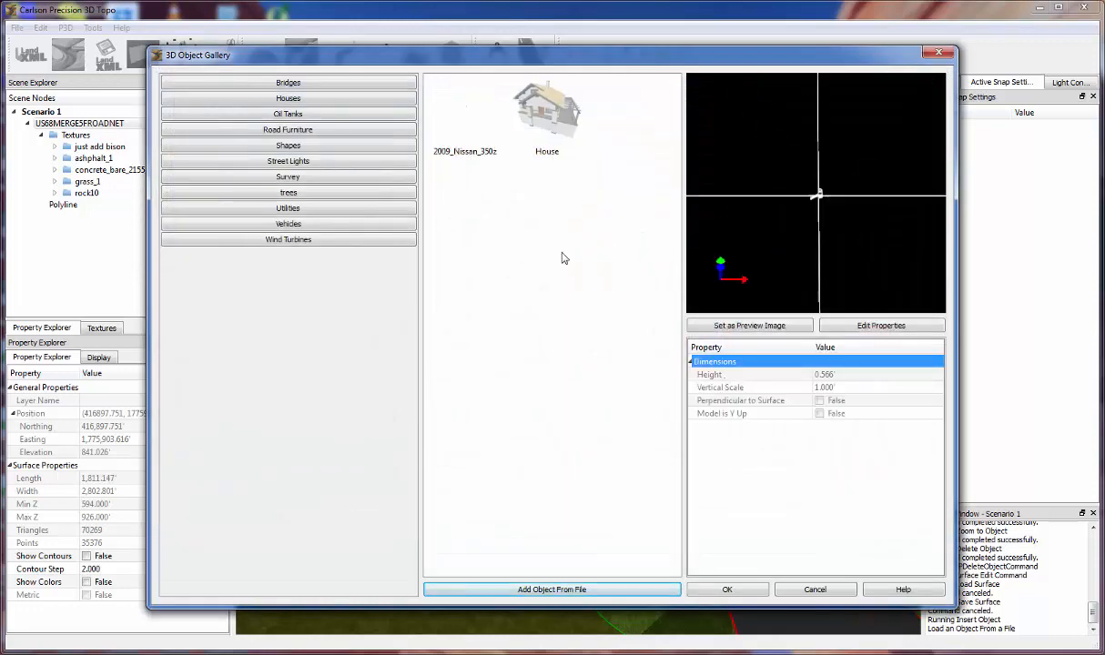
mouse_move(801, 237)
mouse_down()
mouse_move(830, 165)
mouse_move(826, 202)
mouse_move(739, 213)
mouse_move(818, 204)
mouse_move(830, 221)
mouse_move(743, 204)
mouse_move(772, 200)
mouse_move(816, 216)
mouse_move(799, 218)
mouse_up()
scroll(826, 203, up, 5)
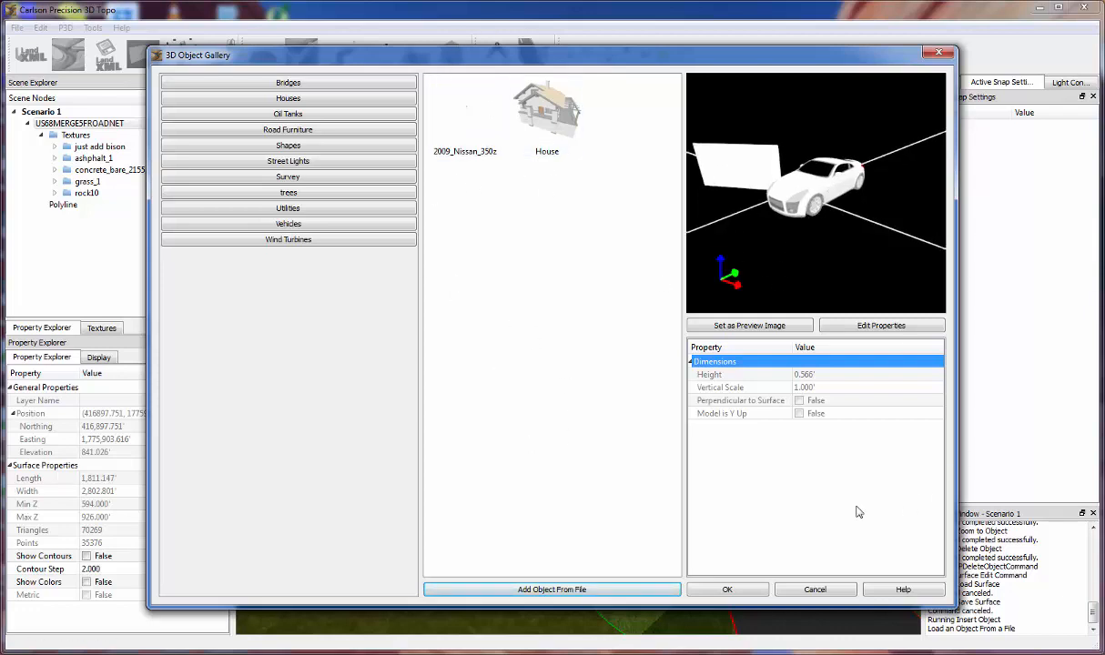
Browse the gallery's Street Lights, Road Furniture, Oil Tanks, Wind Turbines, Vehicles and Utilities categories.
click(337, 161)
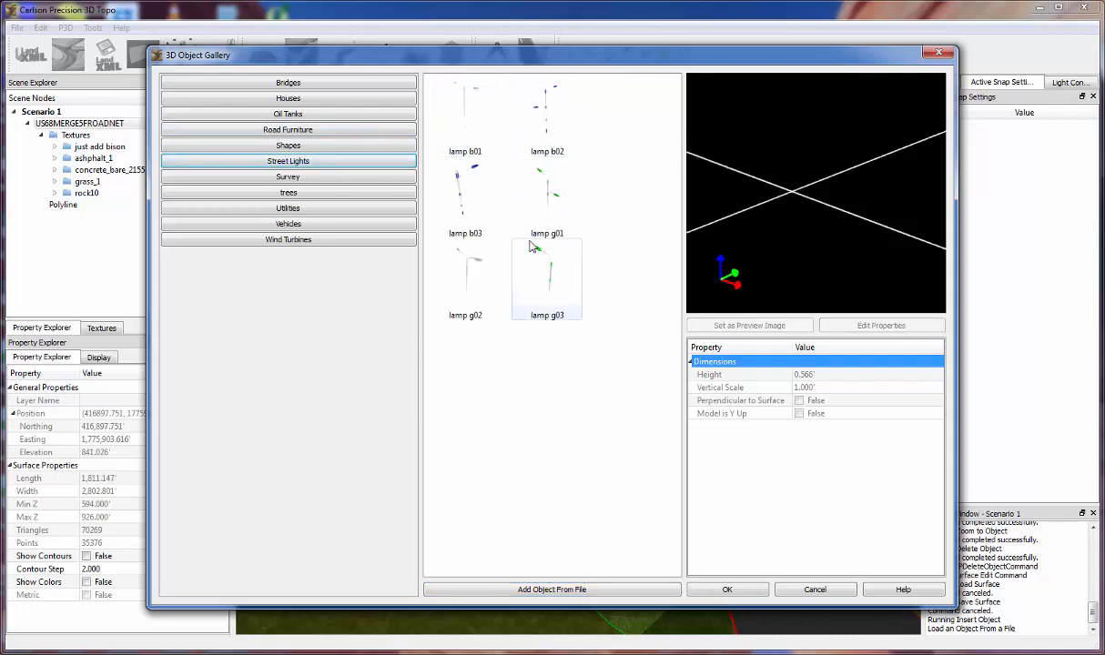
click(343, 131)
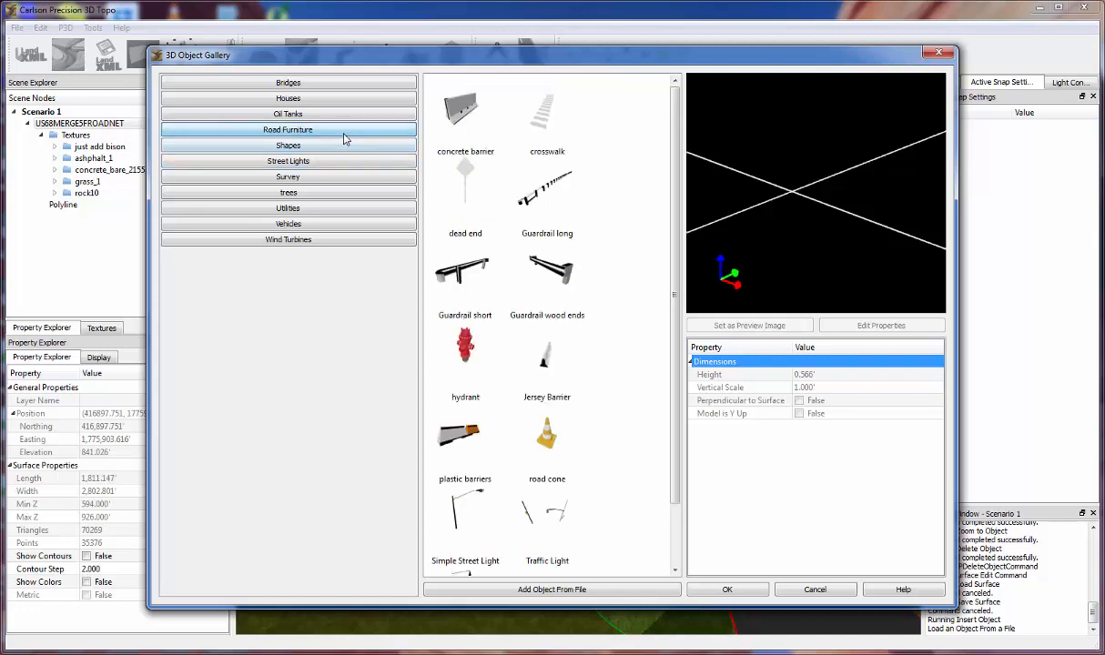
scroll(541, 319, down, 1)
scroll(541, 319, up, 1)
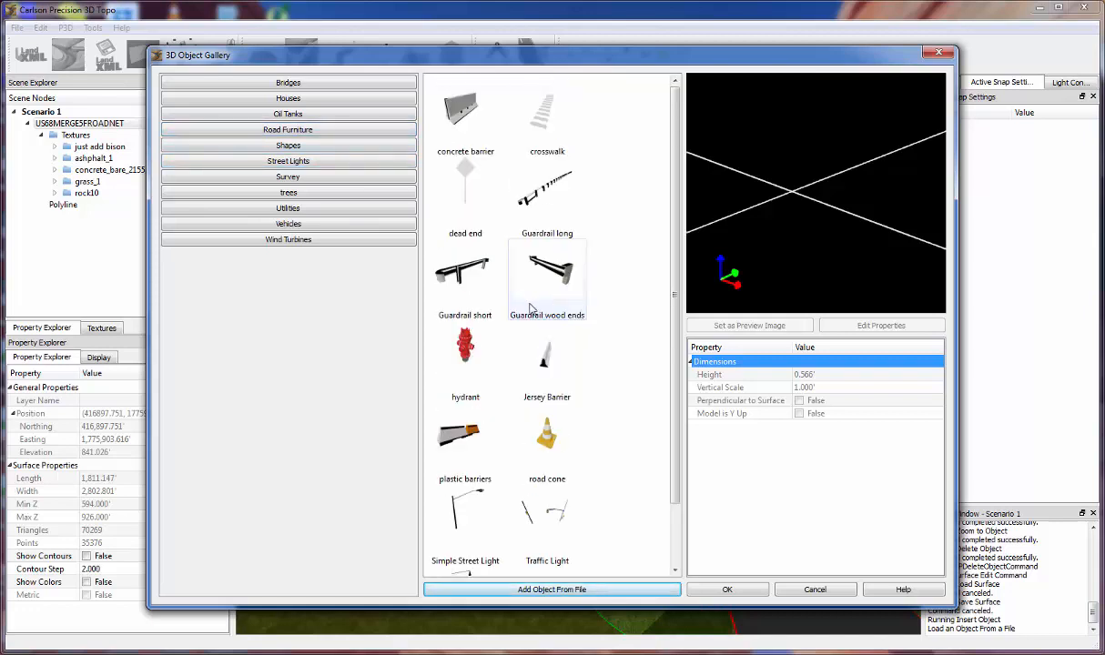
click(319, 113)
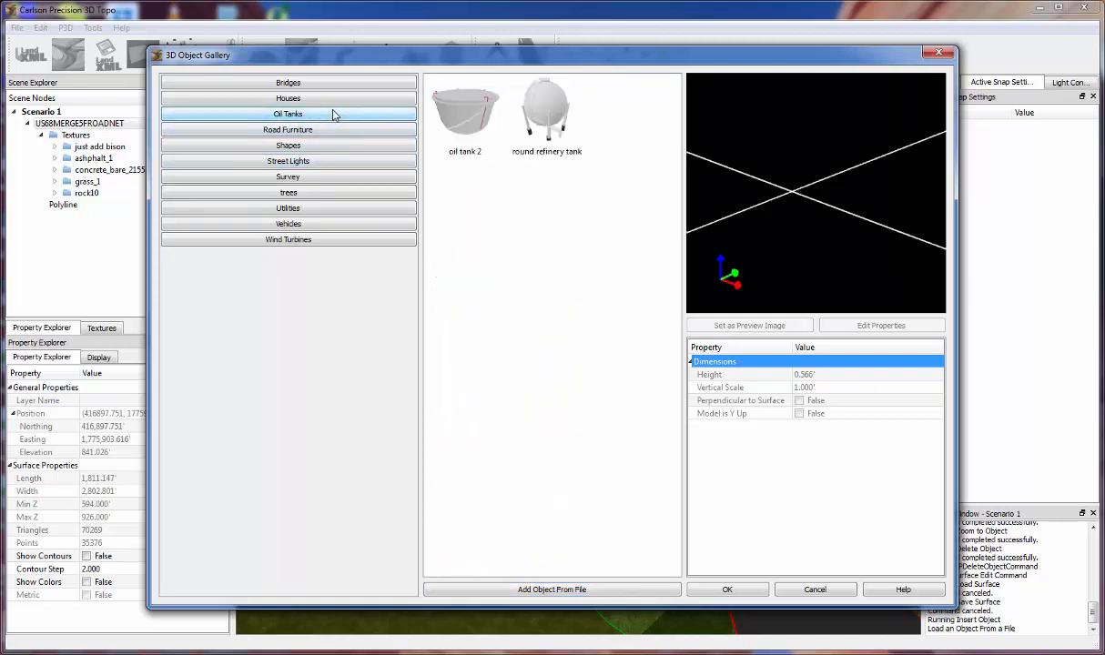
click(341, 239)
click(343, 226)
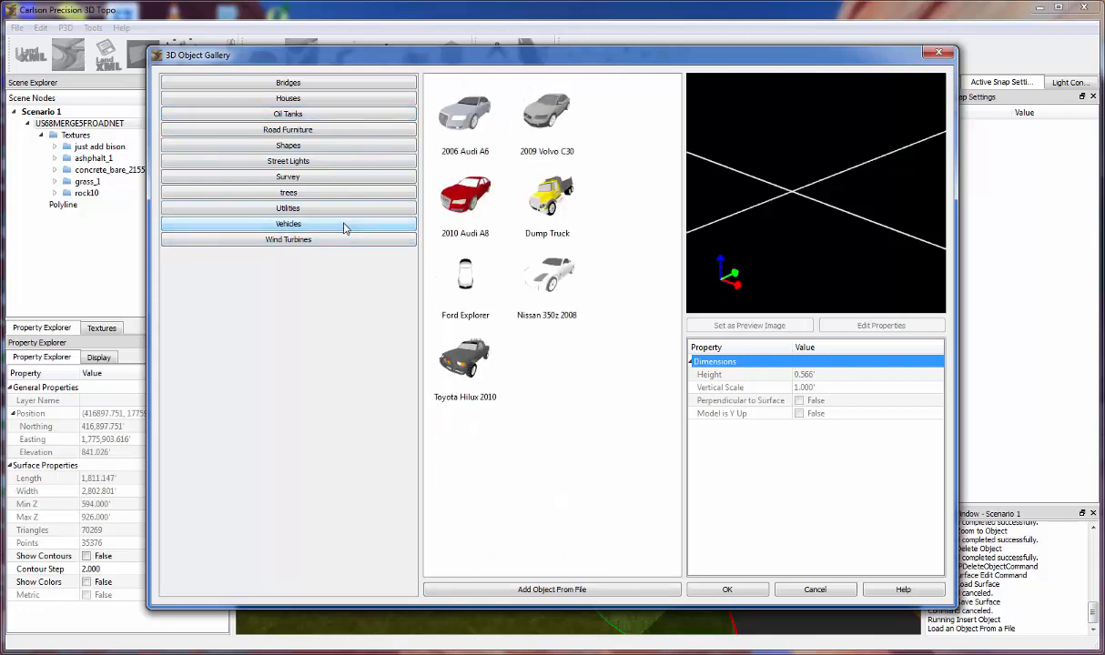
click(348, 207)
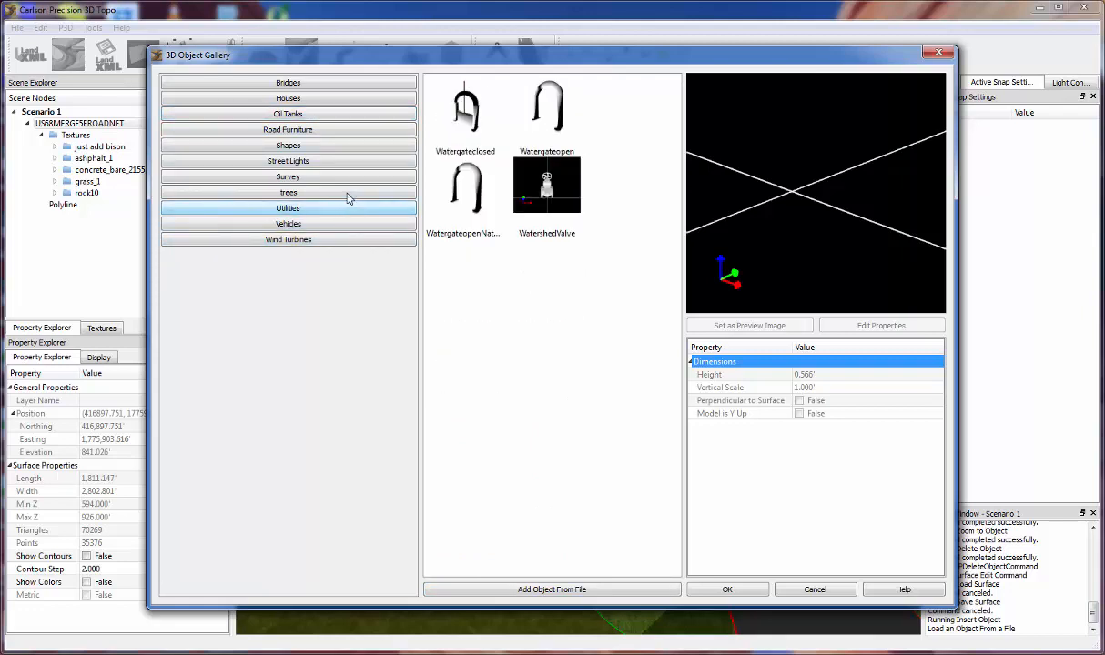
Insert the blackTupelo tree from the trees category and place four copies in a row on the pavement beside the grass medians.
click(347, 194)
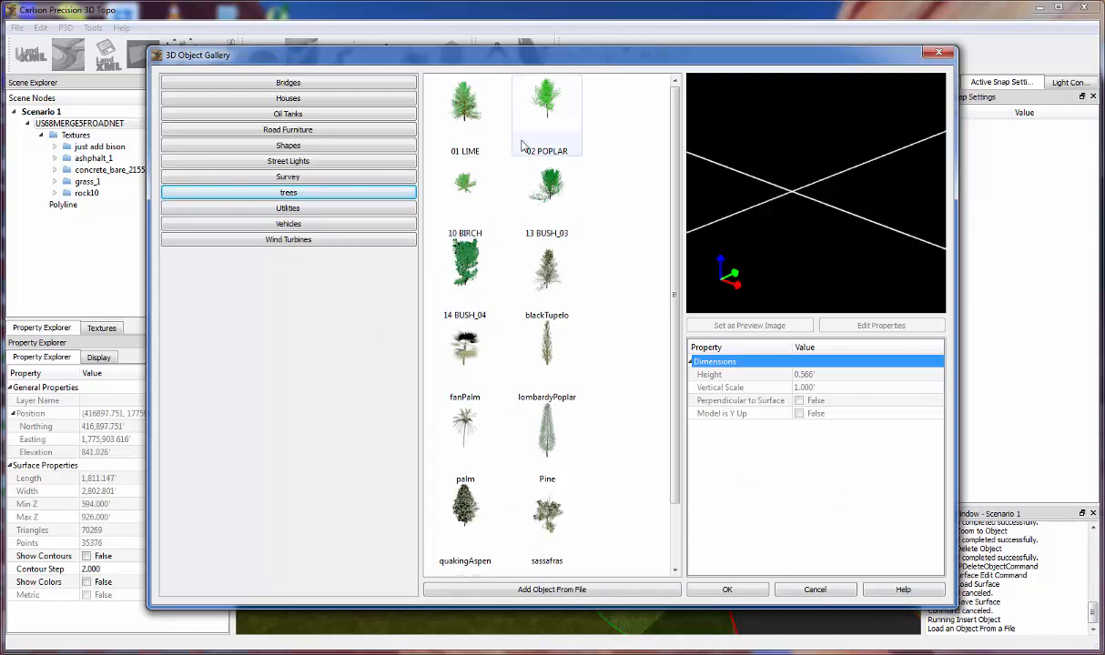
double_click(555, 279)
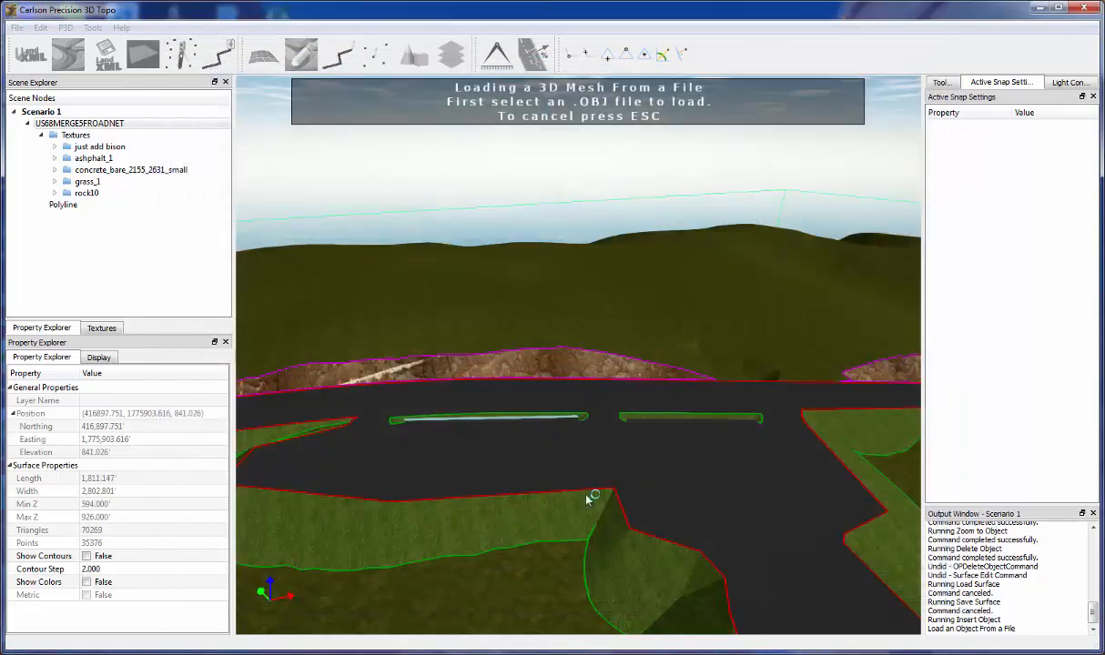
click(590, 451)
click(655, 451)
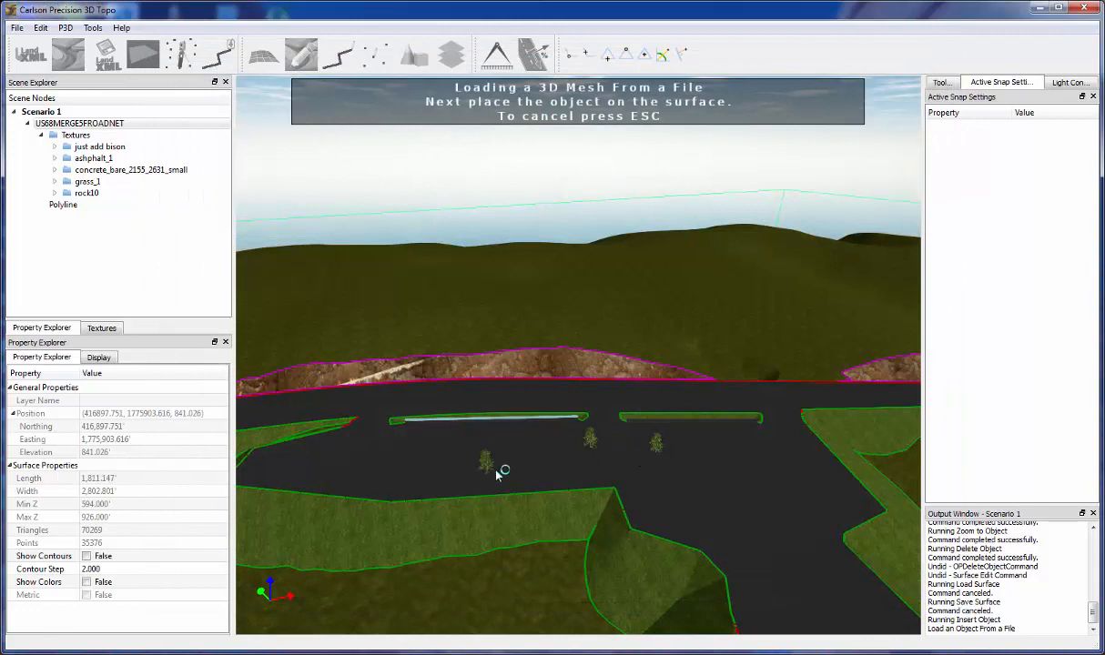
click(531, 448)
click(483, 452)
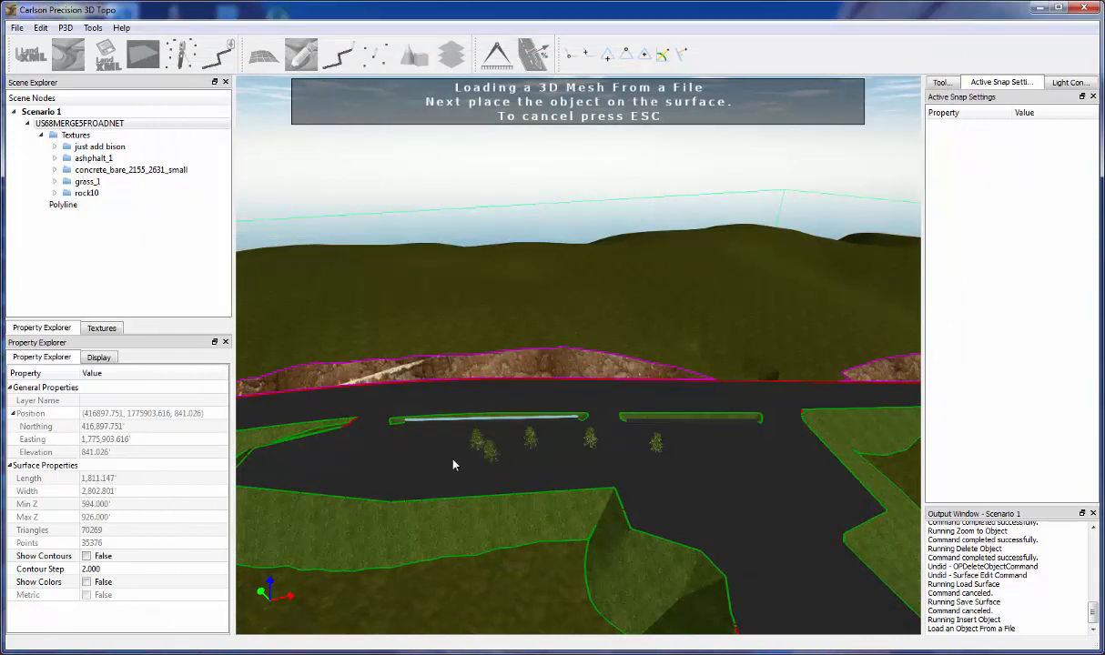
key(Escape)
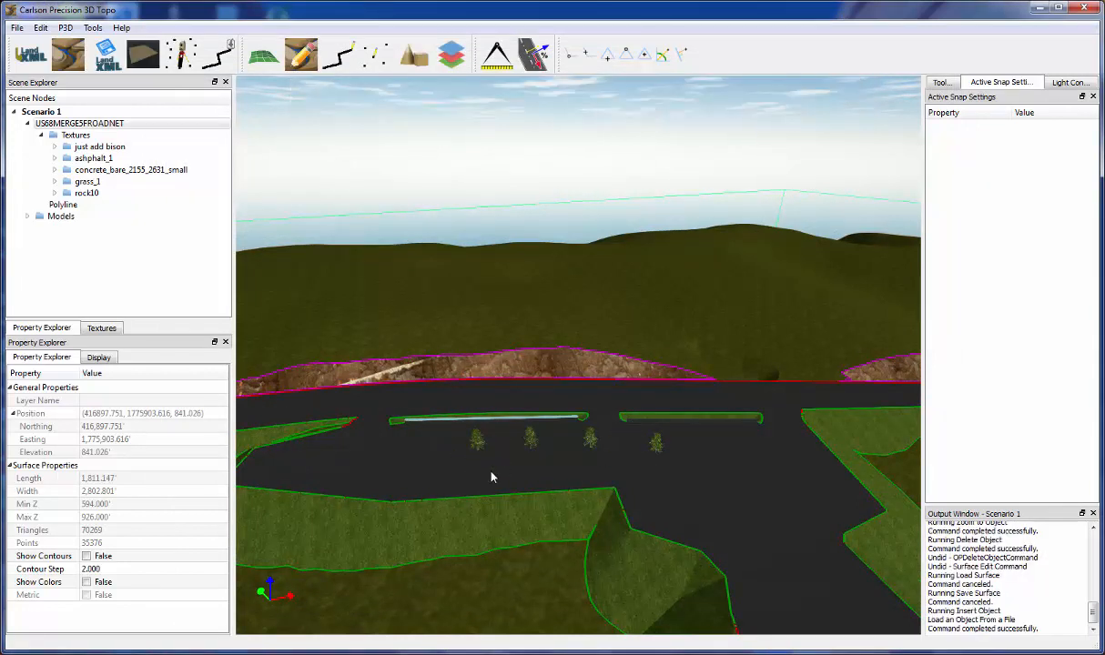
Enlarge the nearest tree in the row to a height of about 52 ft using its scale grip.
scroll(490, 477, up, 5)
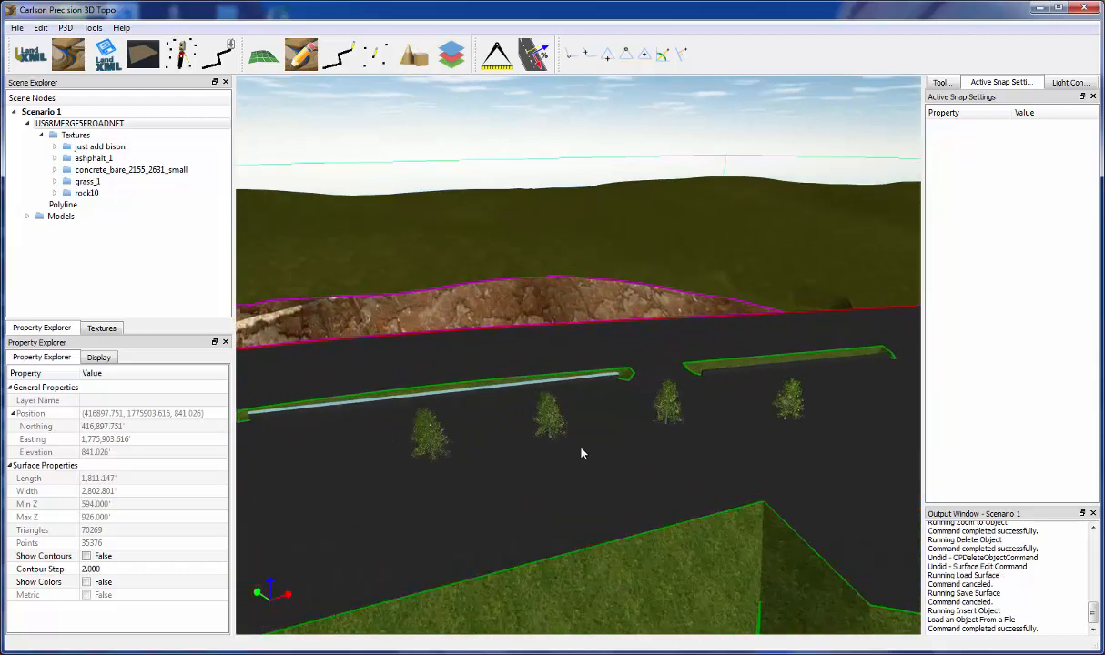
middle_drag(561, 474, 625, 464)
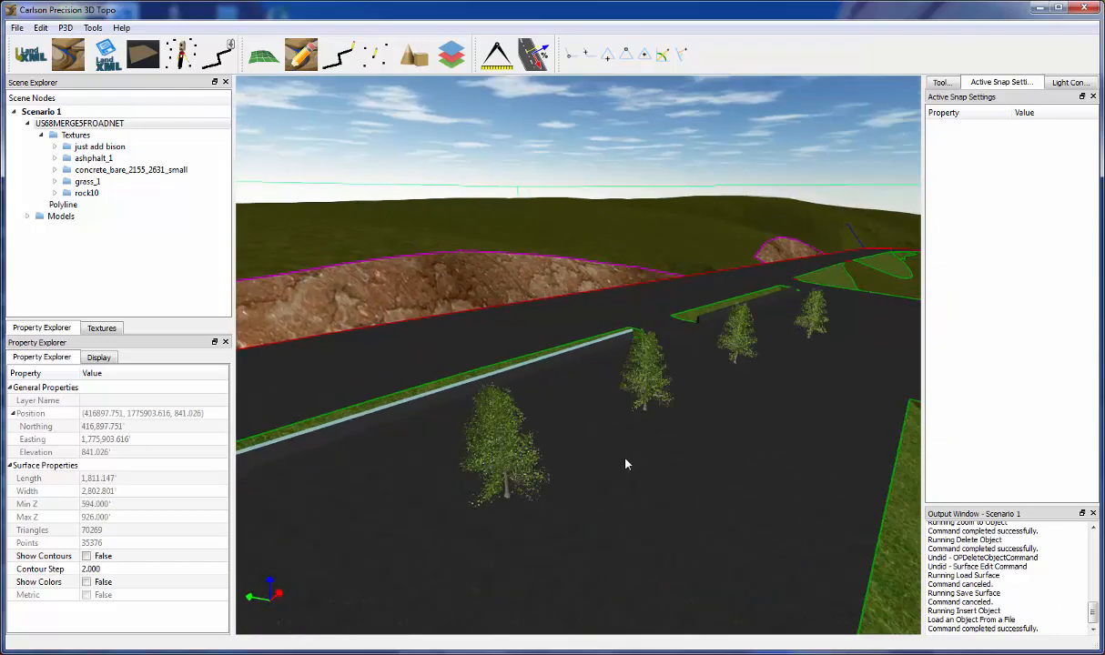
click(524, 491)
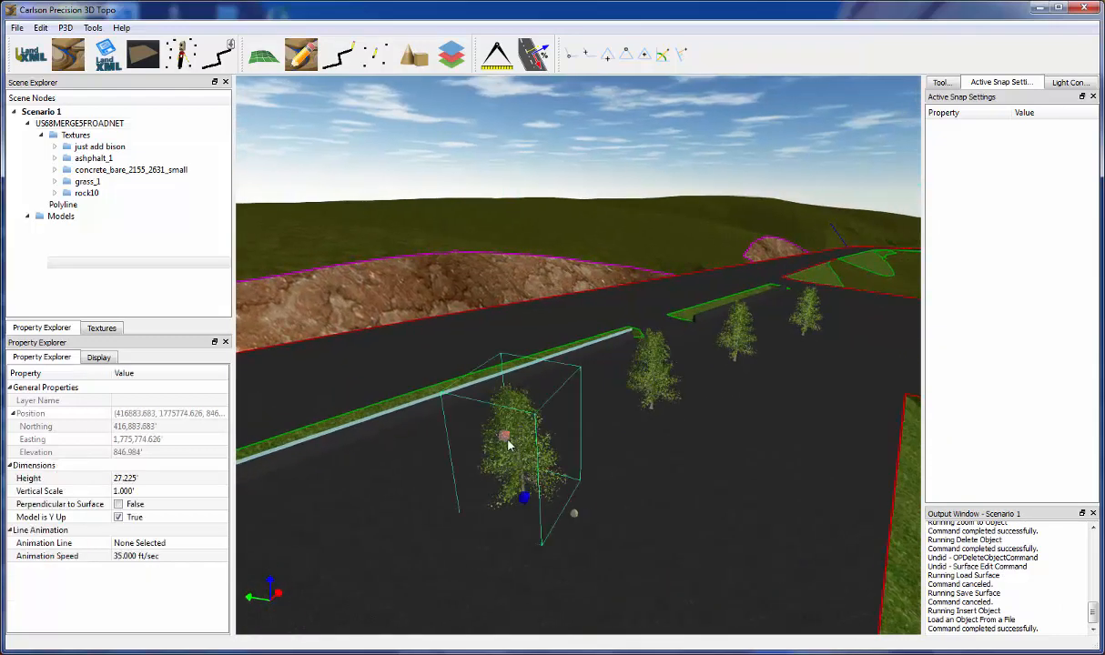
drag(505, 440, 489, 394)
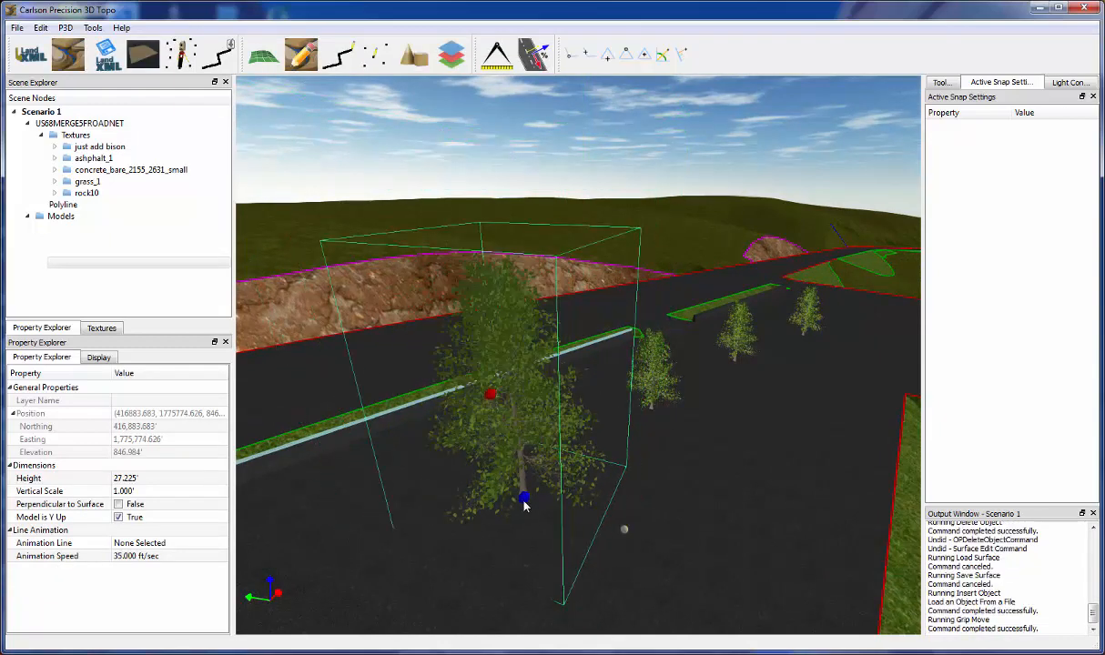
Move the enlarged tree to about northing 416,890 and easting 1,775,766, adjust its rotation grip, and deselect it.
drag(523, 497, 470, 518)
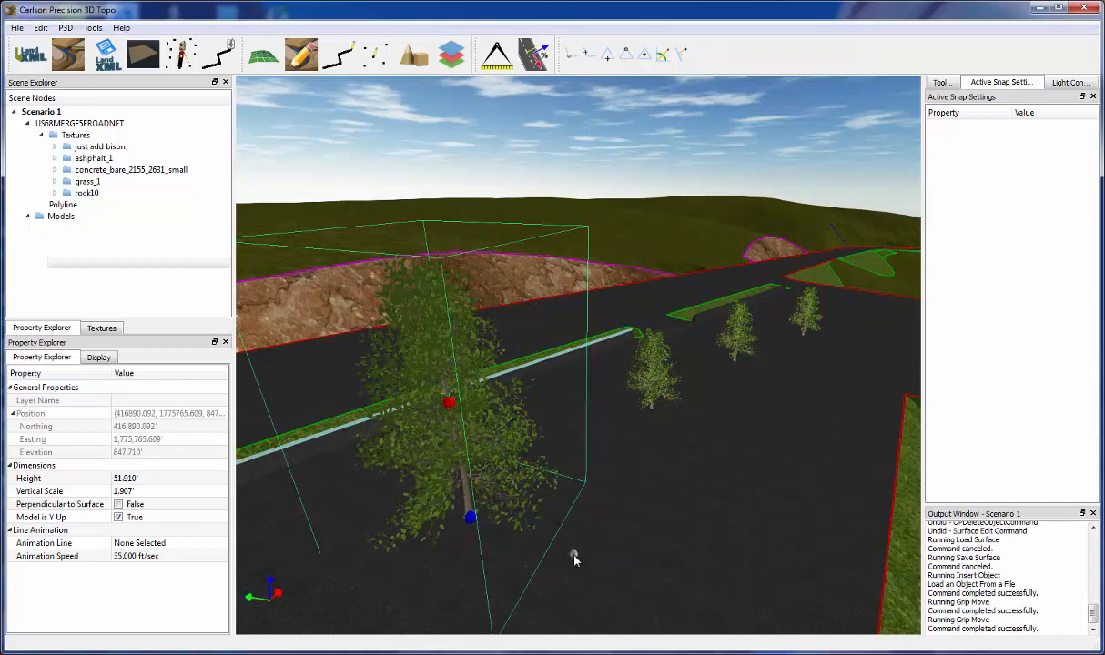
mouse_move(574, 557)
mouse_down()
mouse_move(424, 572)
mouse_move(535, 603)
mouse_move(604, 520)
mouse_move(474, 569)
mouse_move(559, 575)
mouse_move(587, 550)
mouse_up()
click(706, 551)
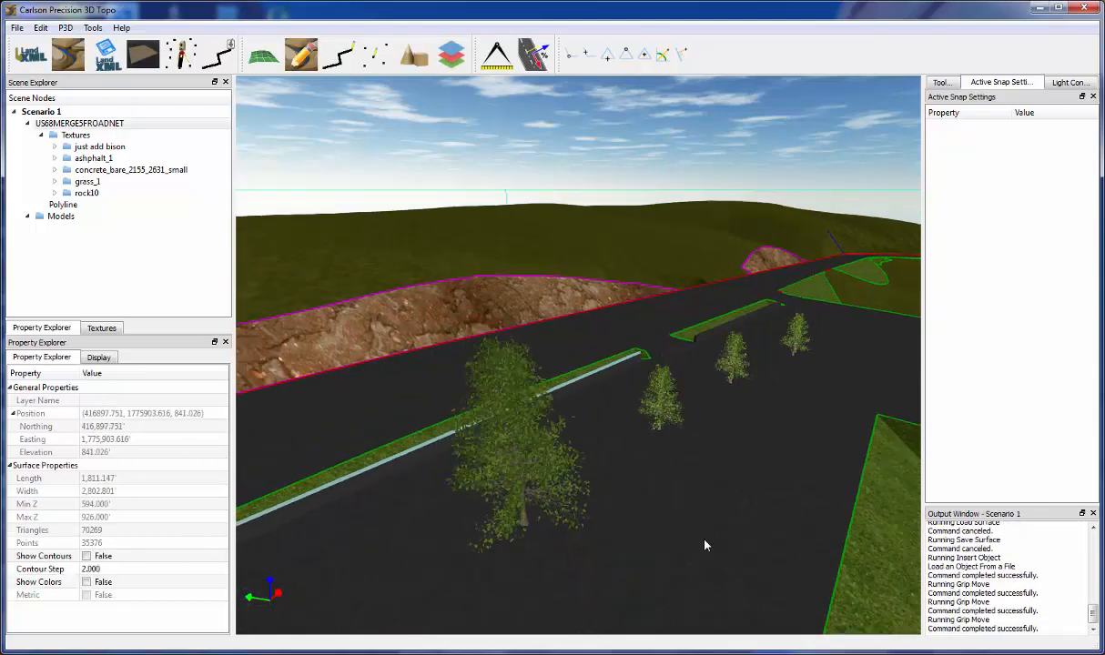
Review the enlarged tree's grips and properties, and view the row of trees from another angle.
scroll(705, 546, down, 4)
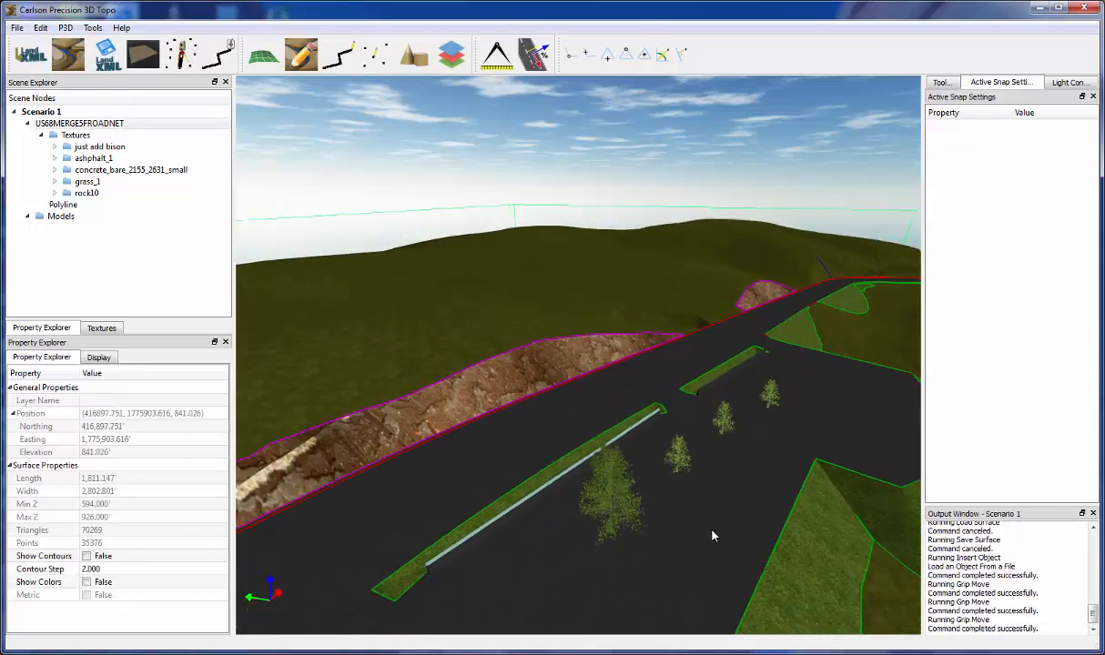
scroll(719, 530, up, 1)
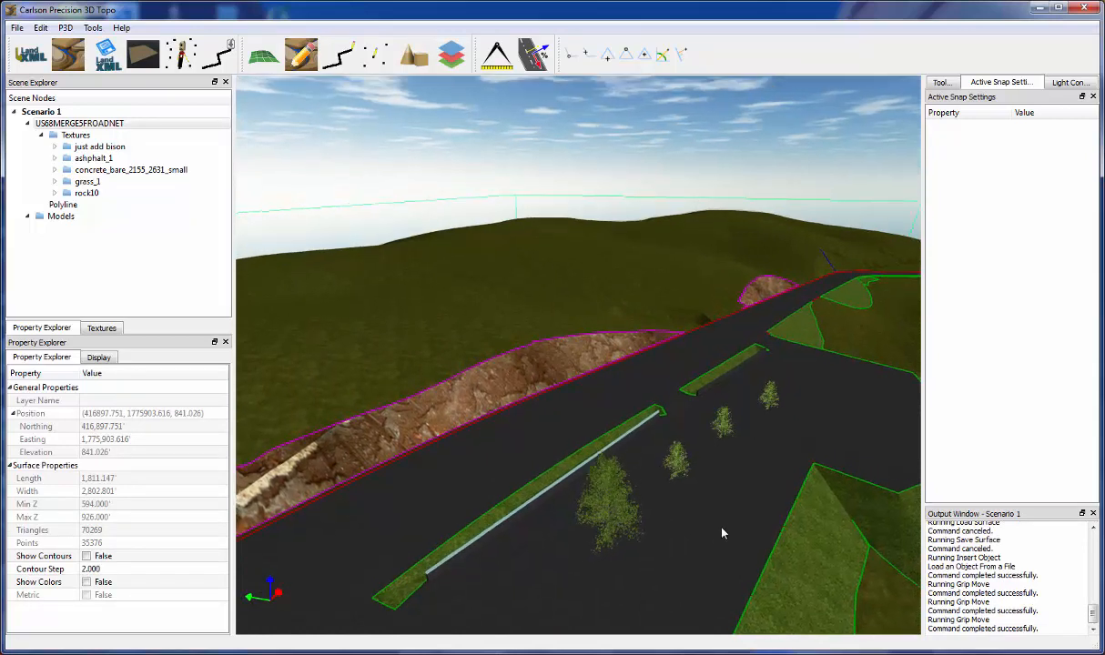
click(617, 507)
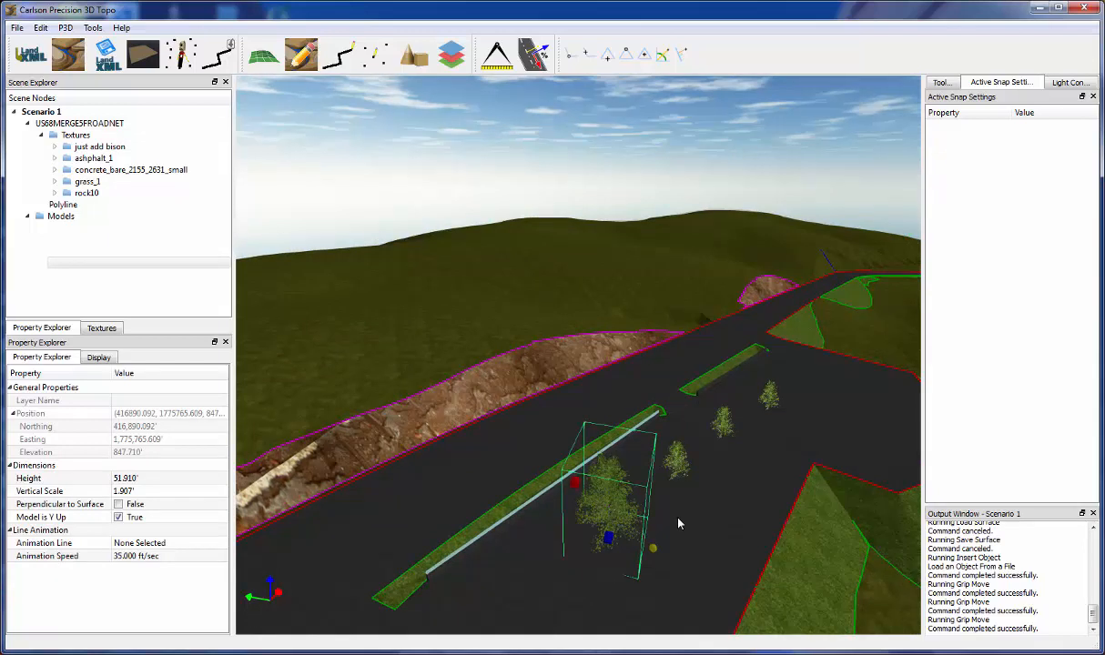
click(464, 423)
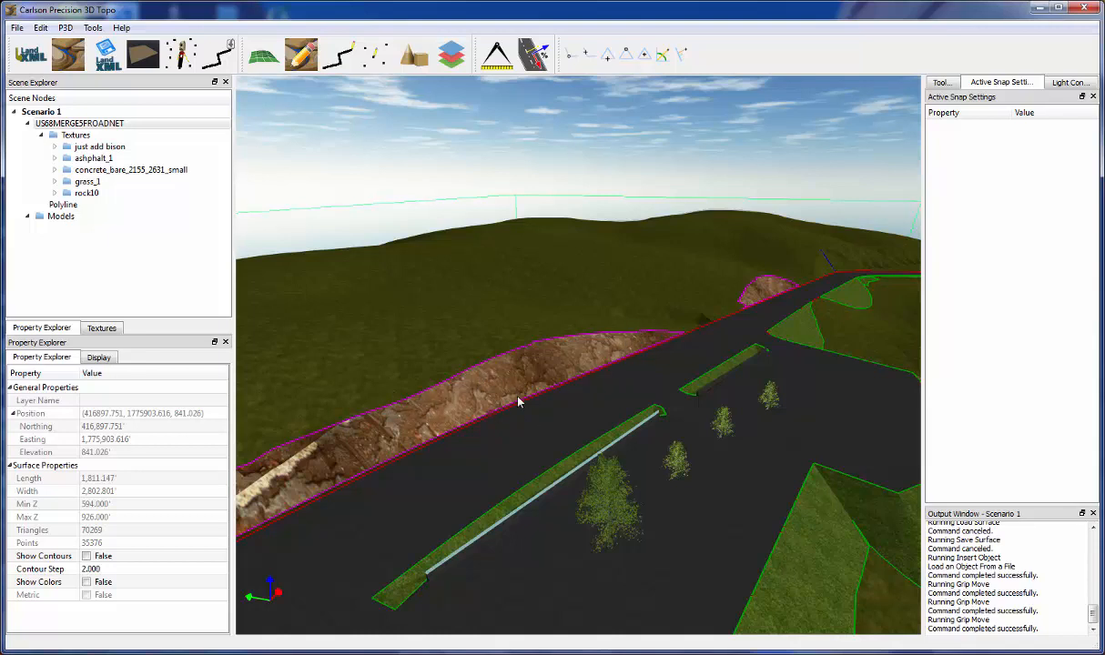
middle_drag(528, 387, 402, 433)
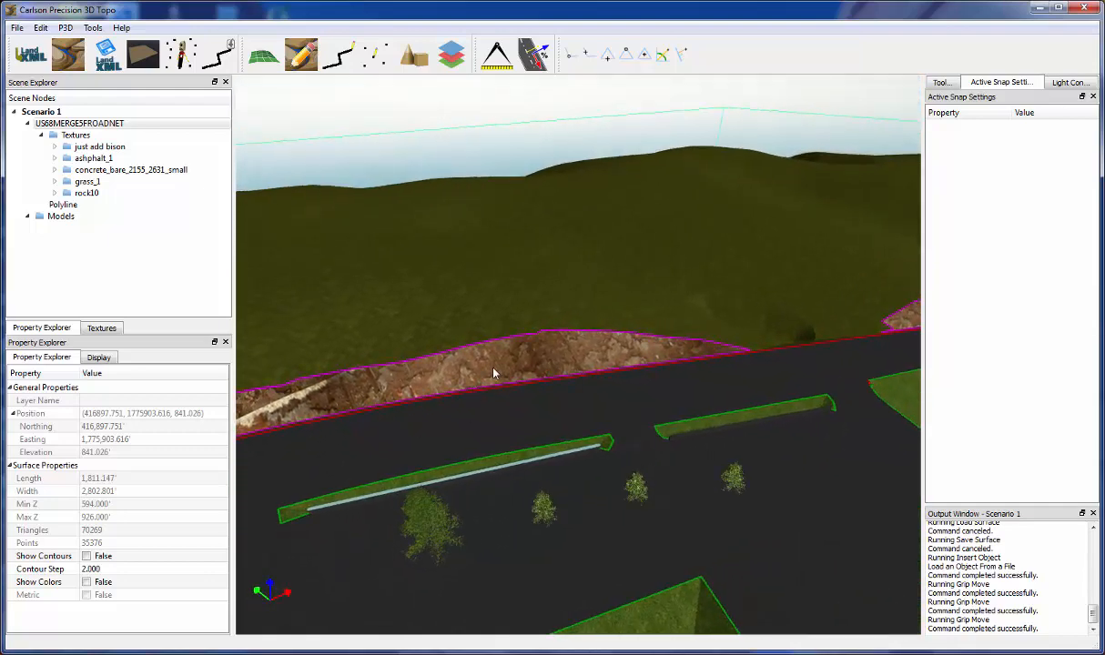